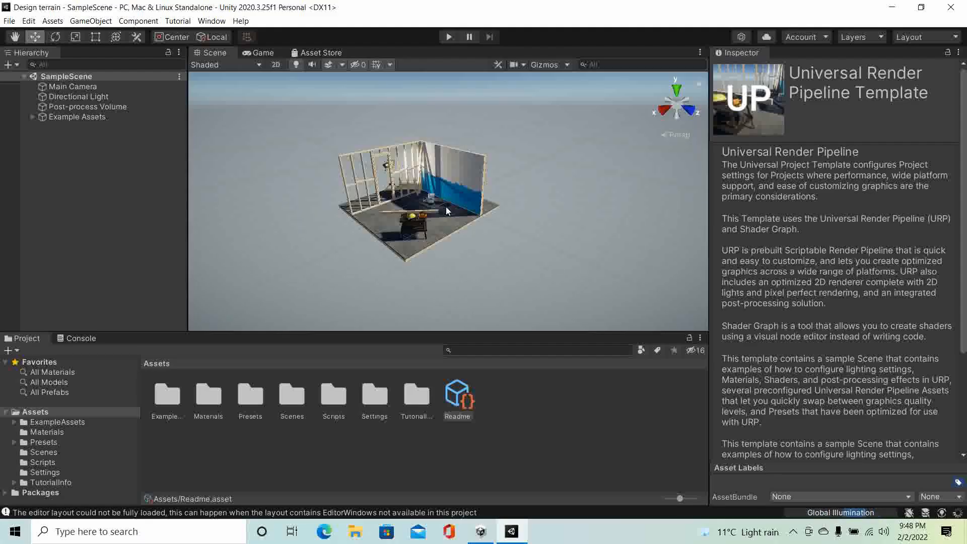
Delete the Example Assets object and its construction-site contents from the sample scene.
scroll(446, 207, "up", 3)
right_click_drag(471, 223, 577, 197)
middle_click_drag(499, 217, 574, 201)
left_click(73, 117)
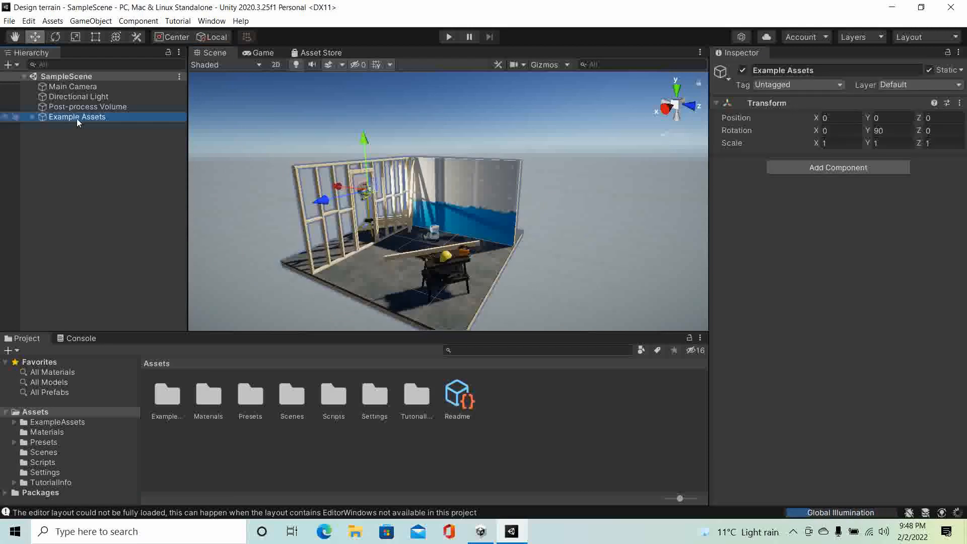
key("Delete")
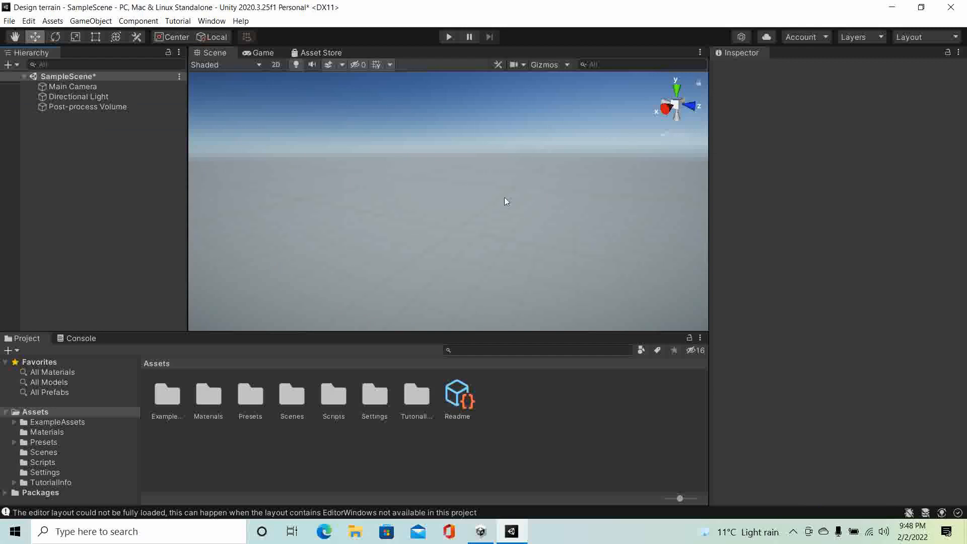
Import the complete Gaia V1.6 package from the desktop's New folder into the project's assets, accepting the automatic API upgrade.
left_click(61, 413)
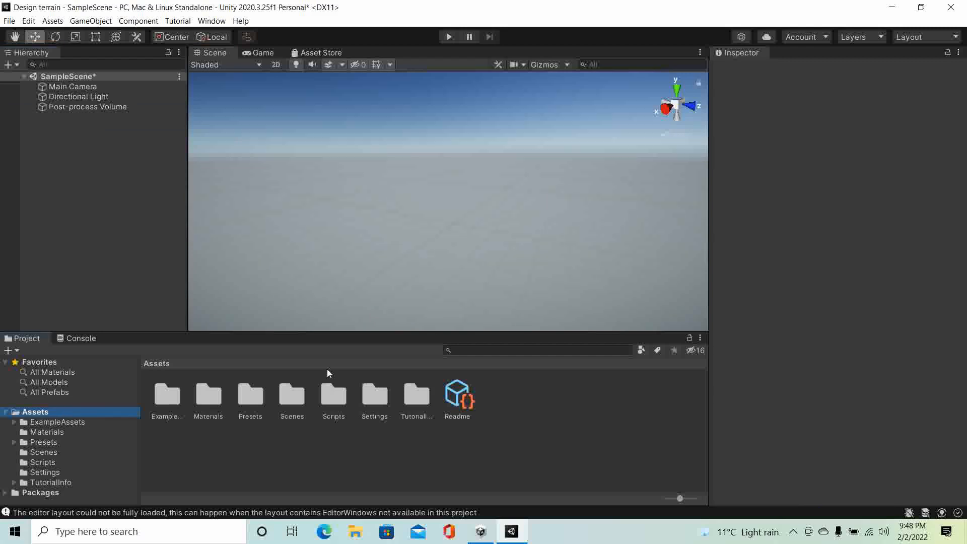
left_click(920, 7)
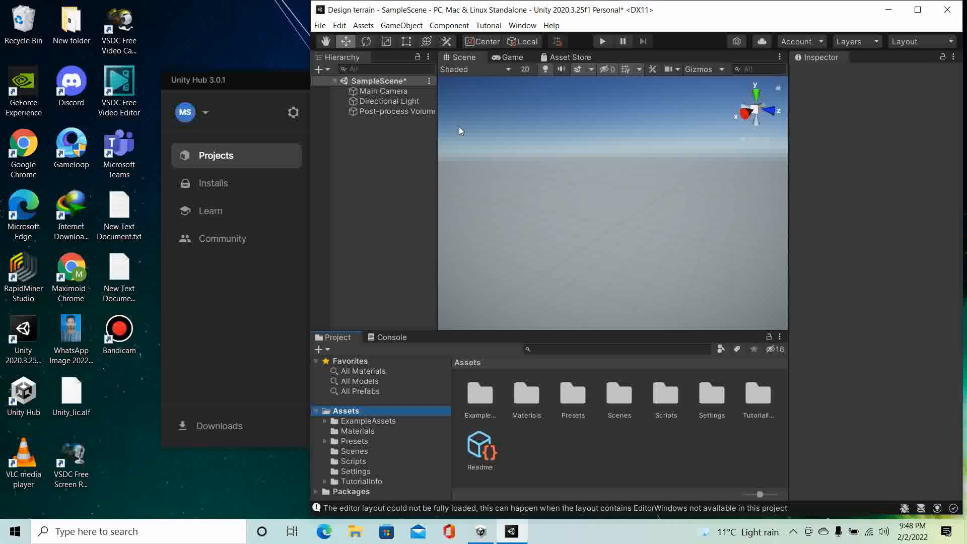
double_click(71, 25)
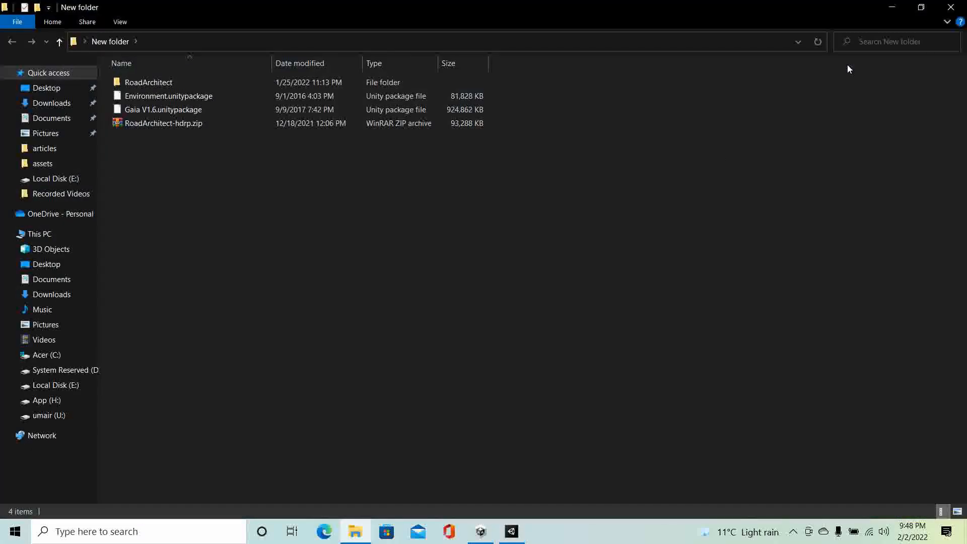
left_click(918, 8)
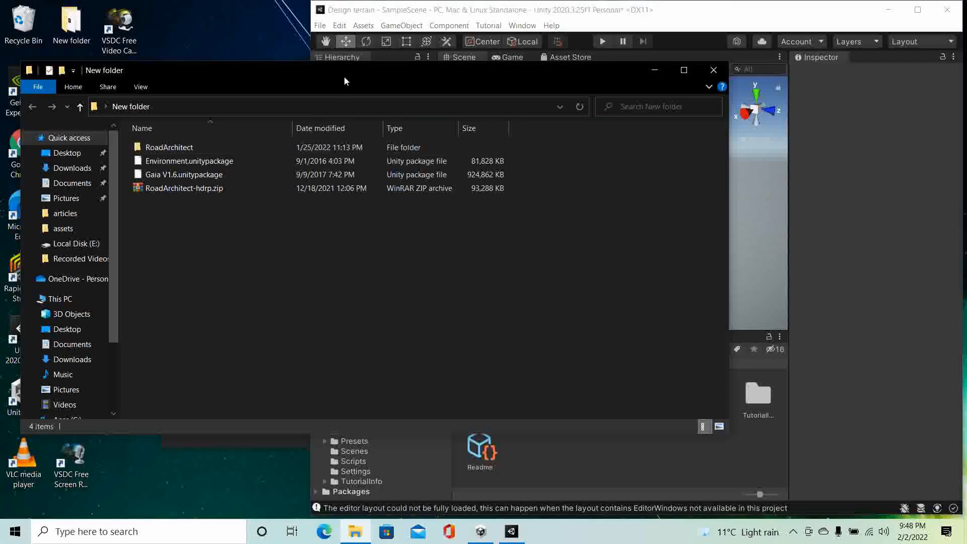
left_click_drag(345, 80, 257, 33)
left_click_drag(75, 128, 602, 445)
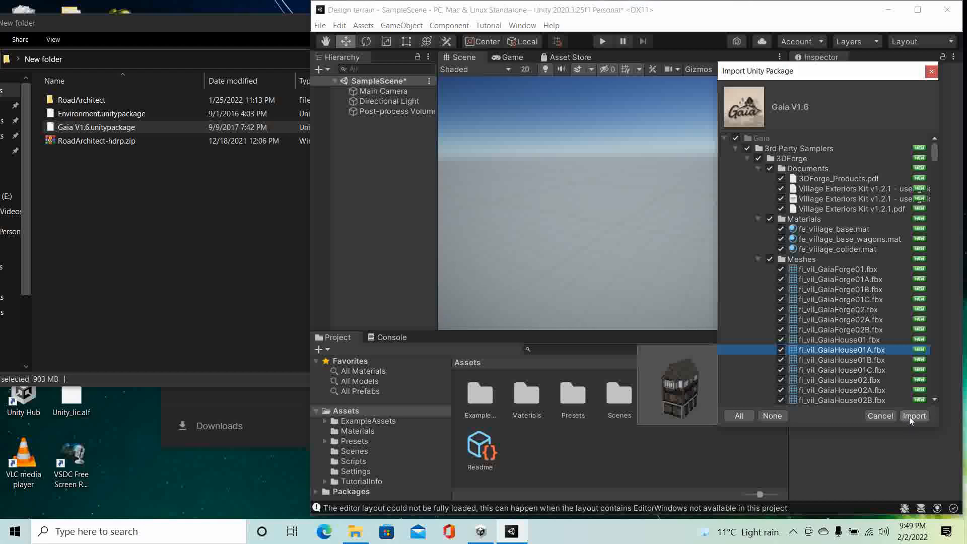
left_click(912, 416)
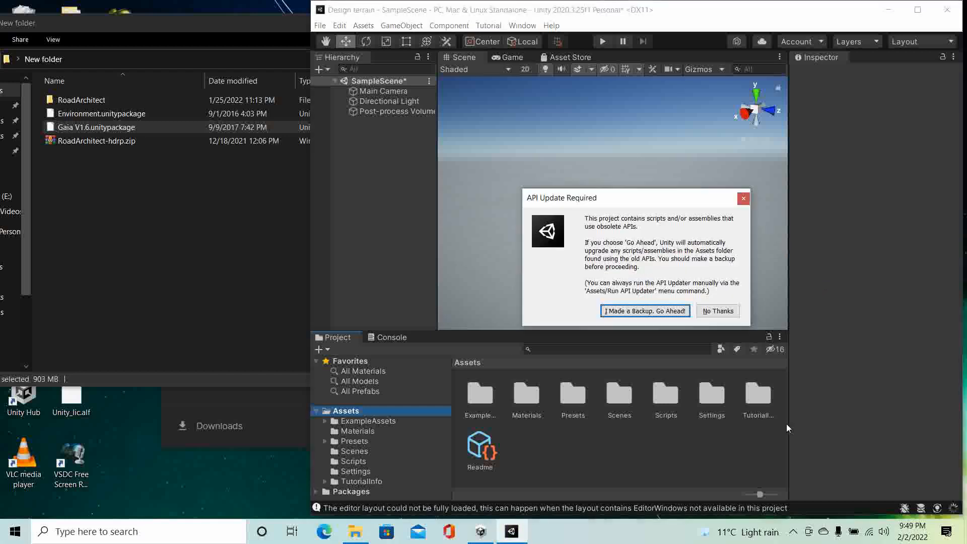
left_click(633, 314)
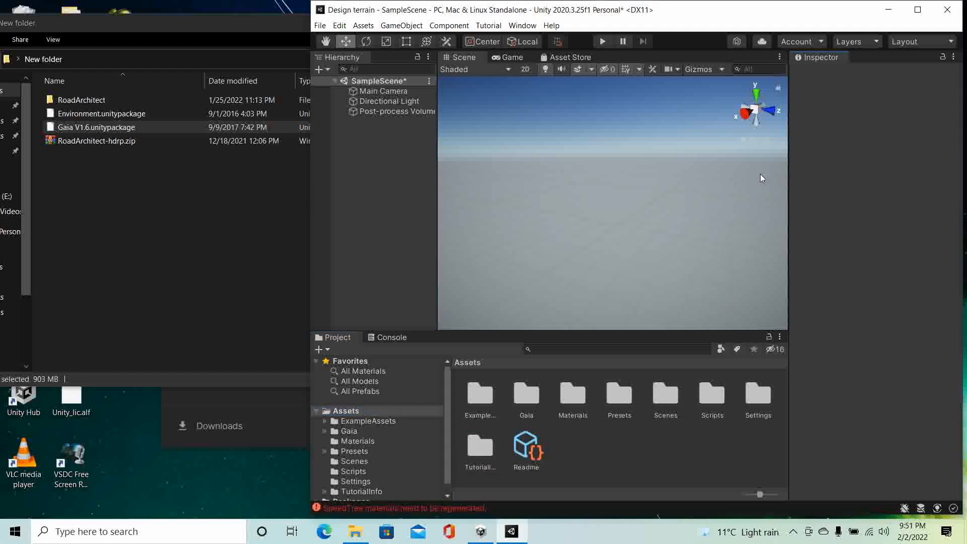
Import all contents of Environment.unitypackage from the same folder into the project and restore the editor to full screen.
left_click(198, 186)
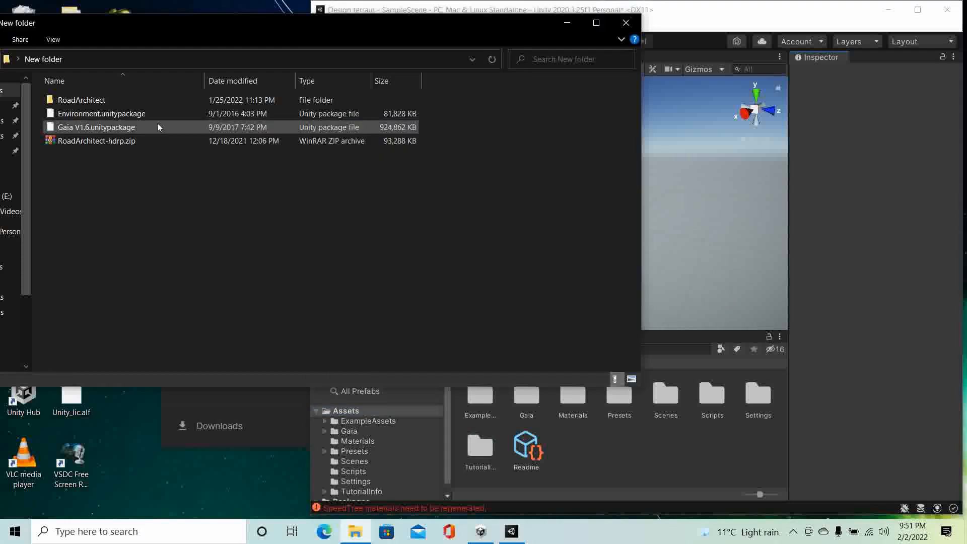
left_click_drag(126, 115, 590, 346)
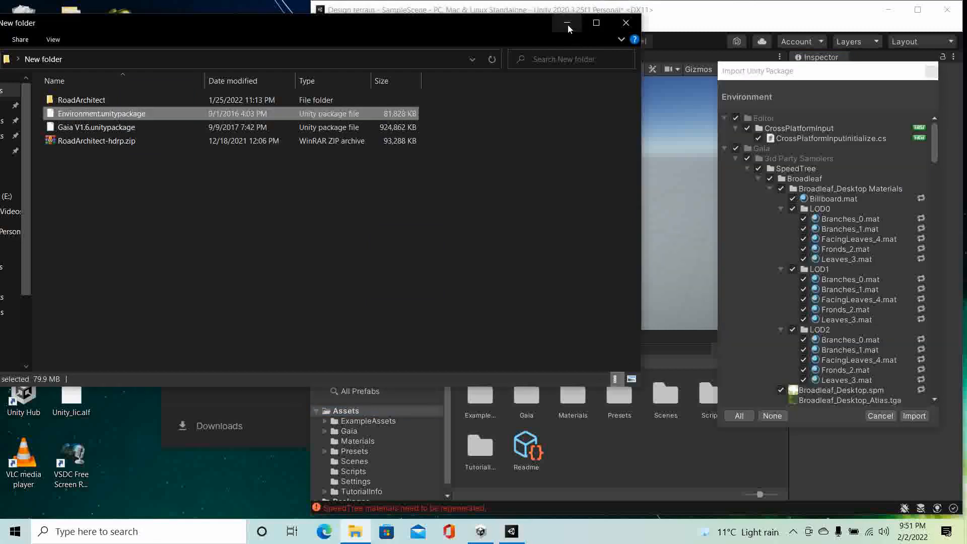
left_click(925, 416)
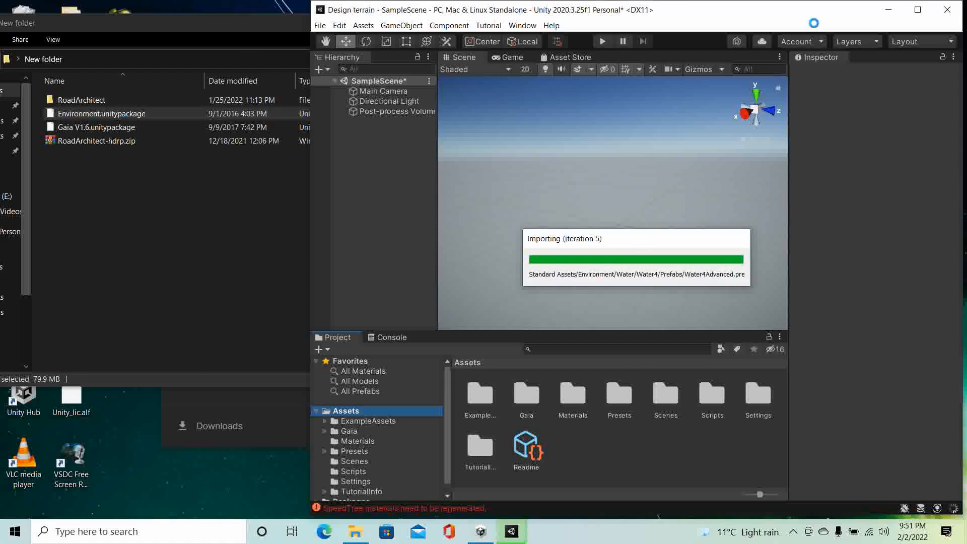
left_click(917, 15)
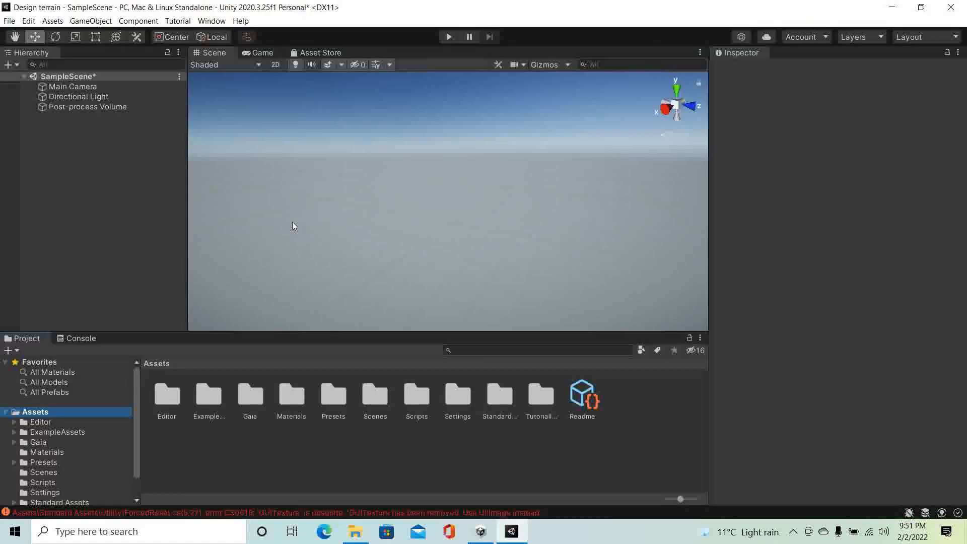
Upgrade all project materials to UniversalRP materials, allowing the existing materials to be overwritten.
left_click(29, 21)
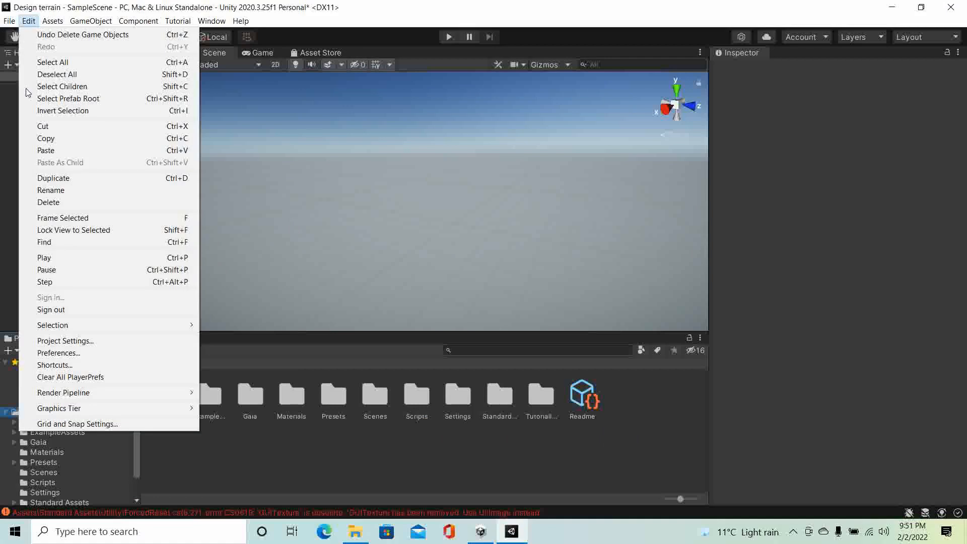
mouse_move(109, 393)
mouse_move(240, 410)
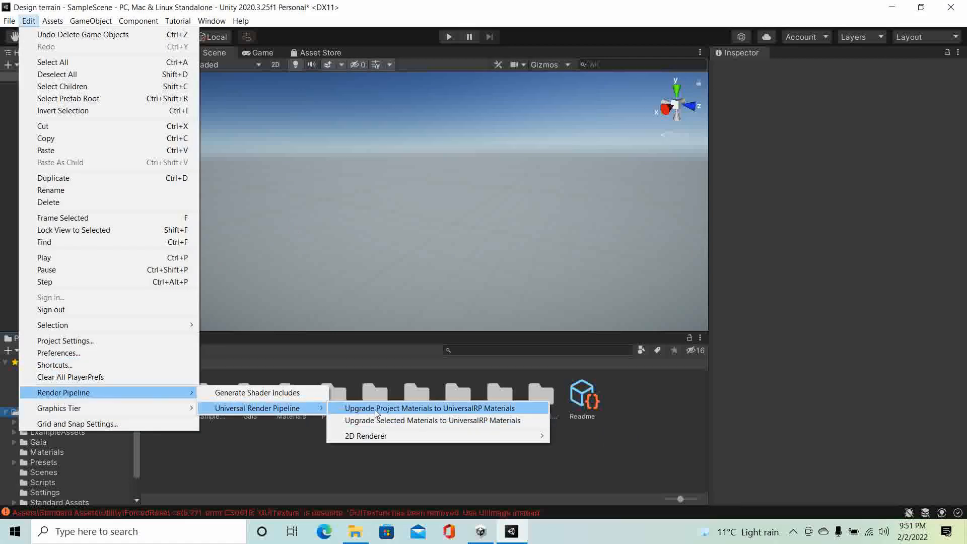
left_click(376, 409)
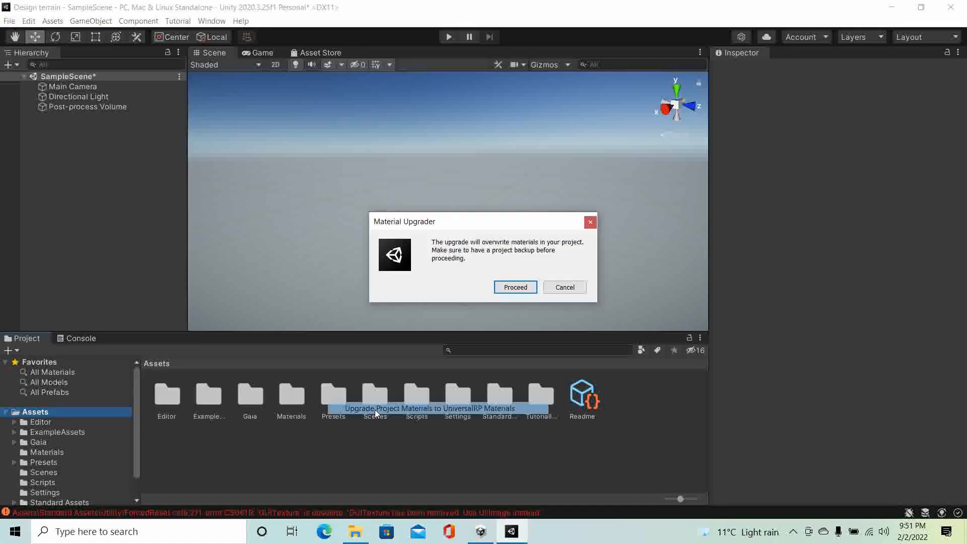
left_click(516, 288)
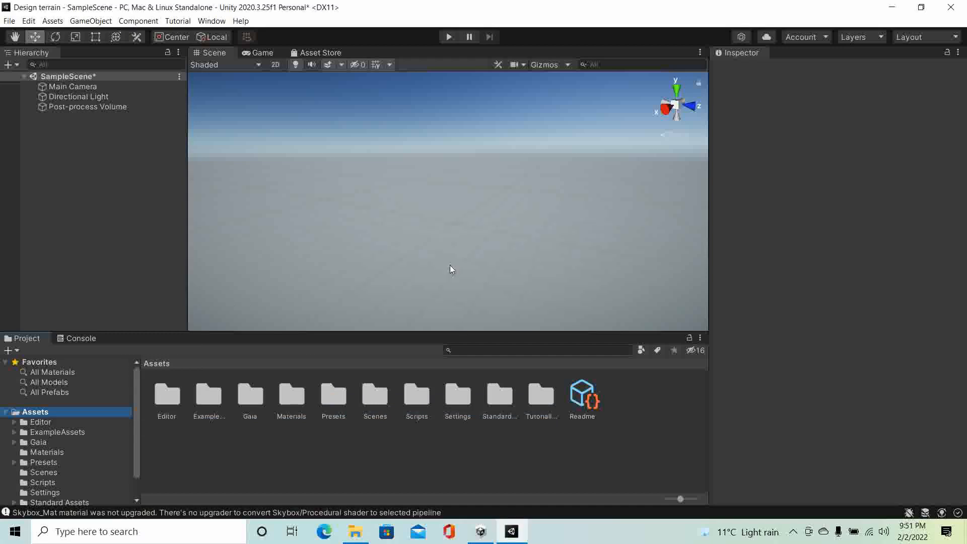
Clear the console messages and return to the project's asset folders.
left_click(65, 340)
left_click(12, 350)
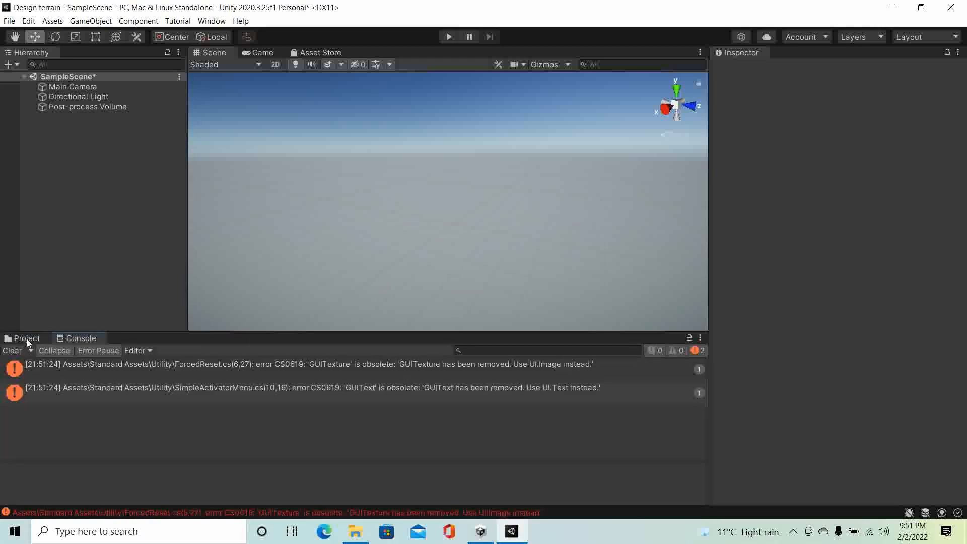
left_click(26, 338)
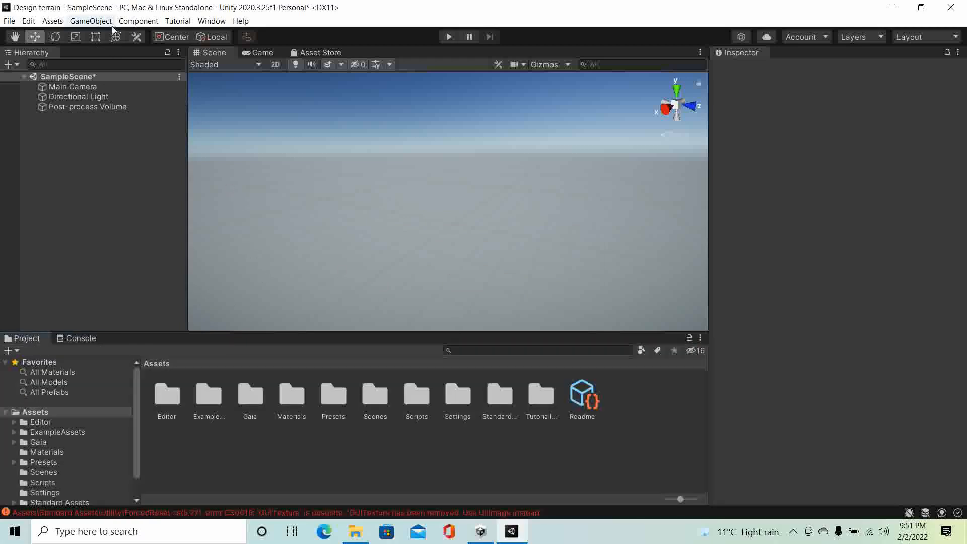
Open the Gaia Manager and dock it beside the Inspector.
left_click(212, 20)
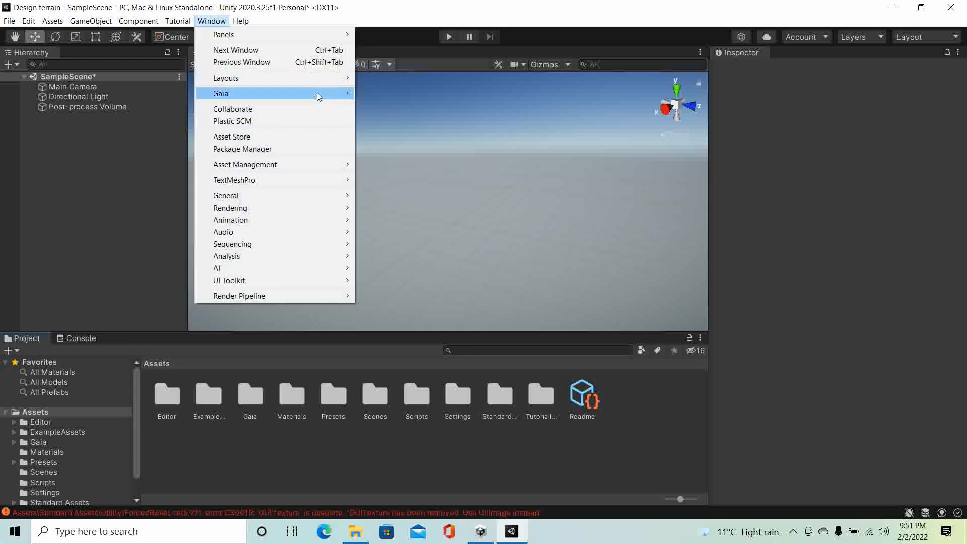
mouse_move(319, 95)
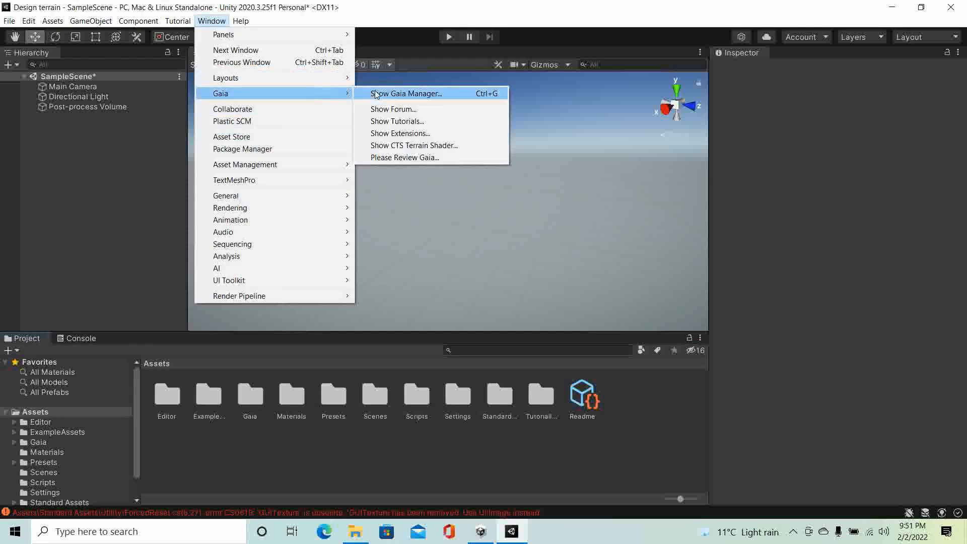
left_click(411, 95)
left_click_drag(428, 199, 785, 58)
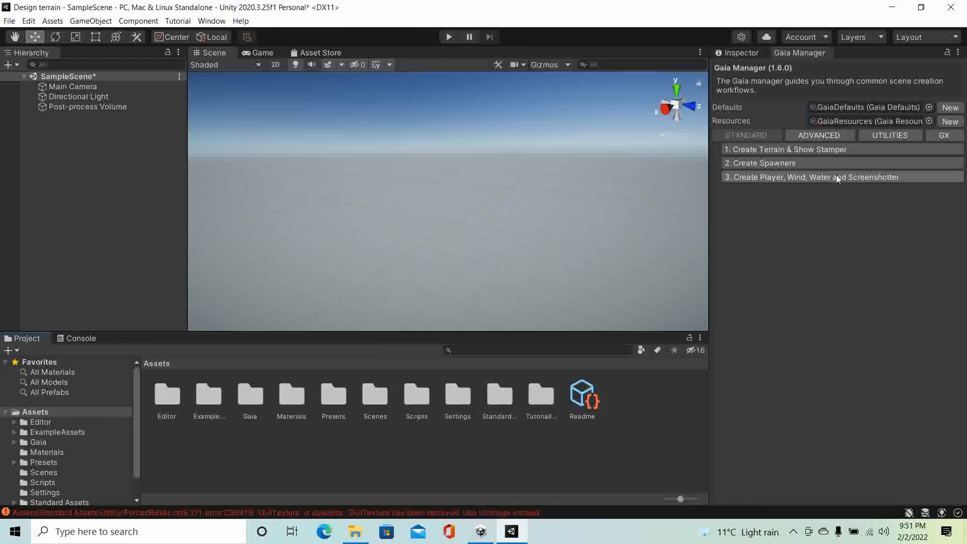
Create a Gaia terrain with its stamper and view the whole terrain.
left_click(756, 152)
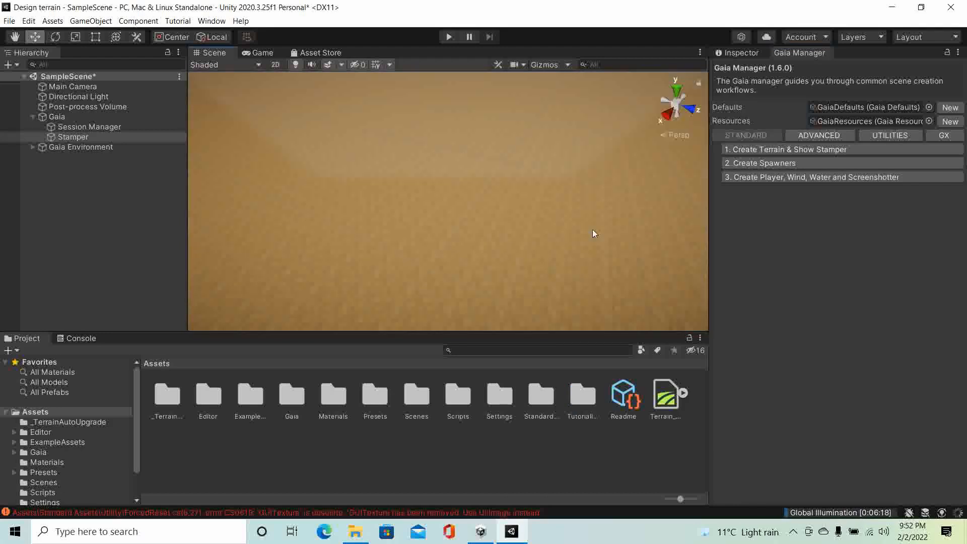
scroll(578, 213, "down", 5)
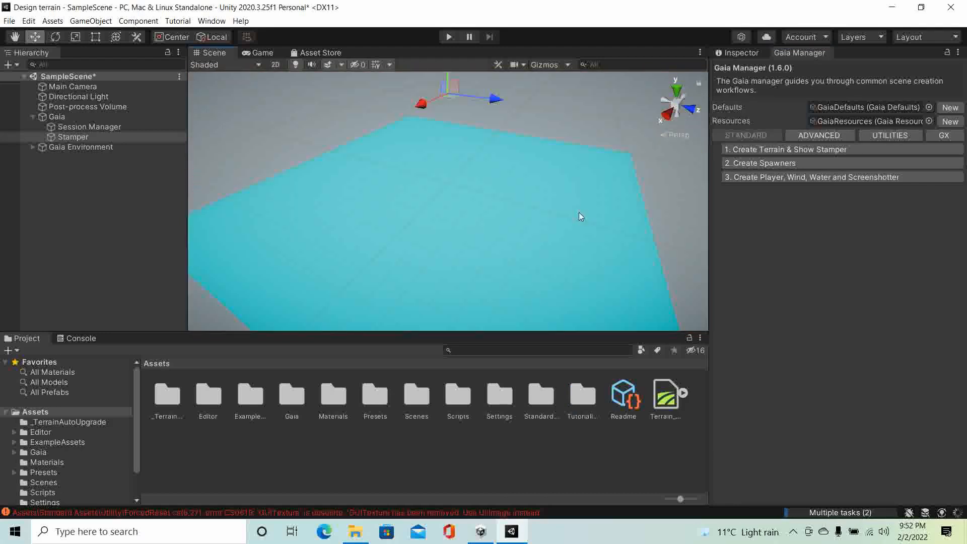
right_click_drag(604, 202, 639, 208)
middle_click_drag(639, 208, 656, 170)
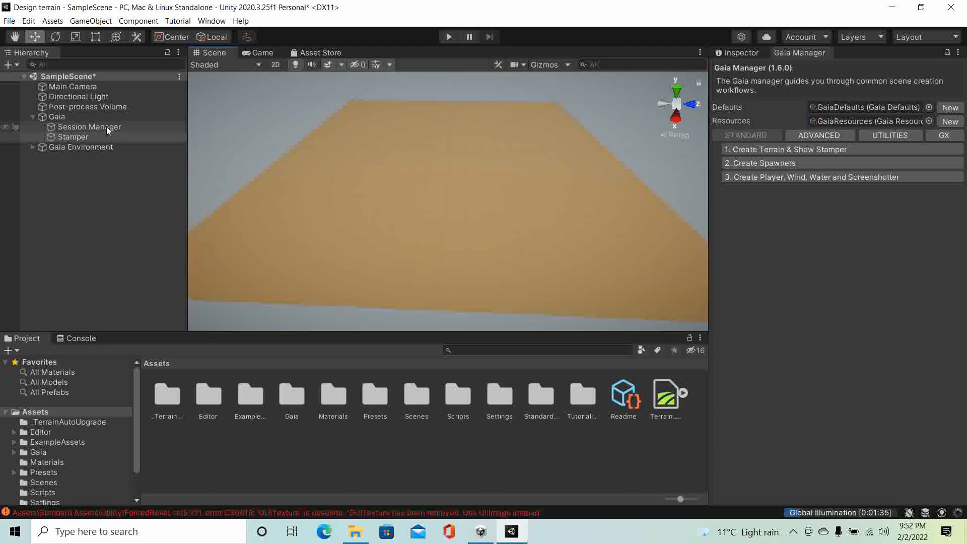
Enable the Random Terrain Generator on Gaia's Session Manager and show its settings.
left_click(107, 126)
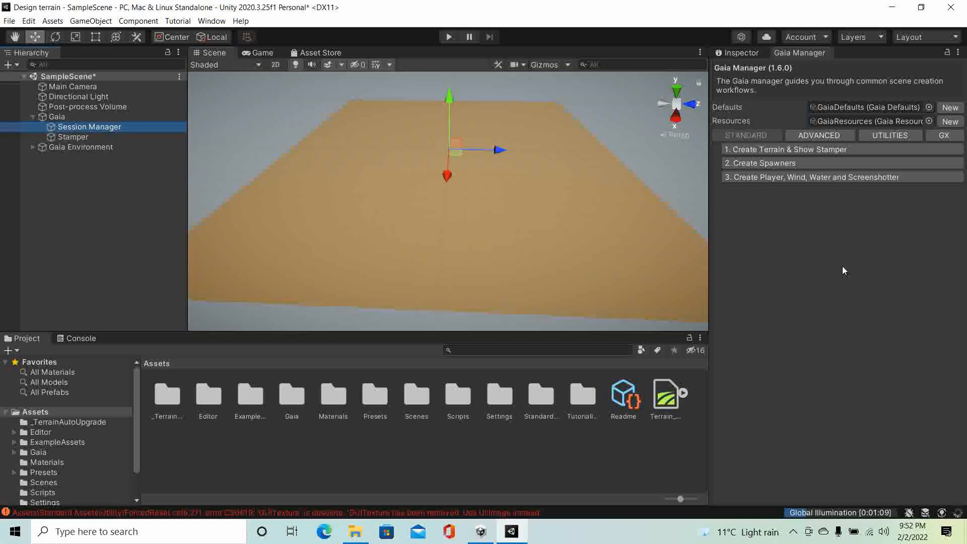
left_click(743, 54)
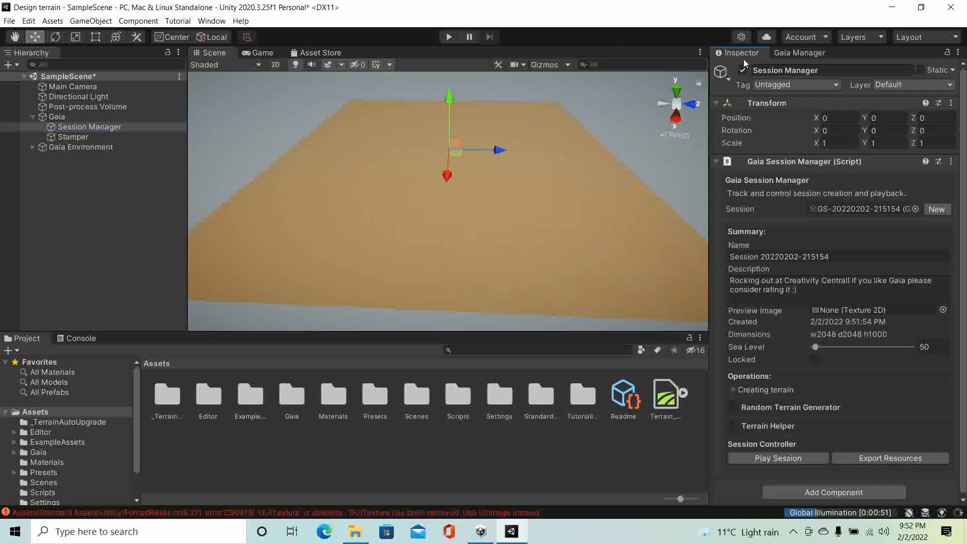
left_click(732, 407)
scroll(838, 381, "down", 5)
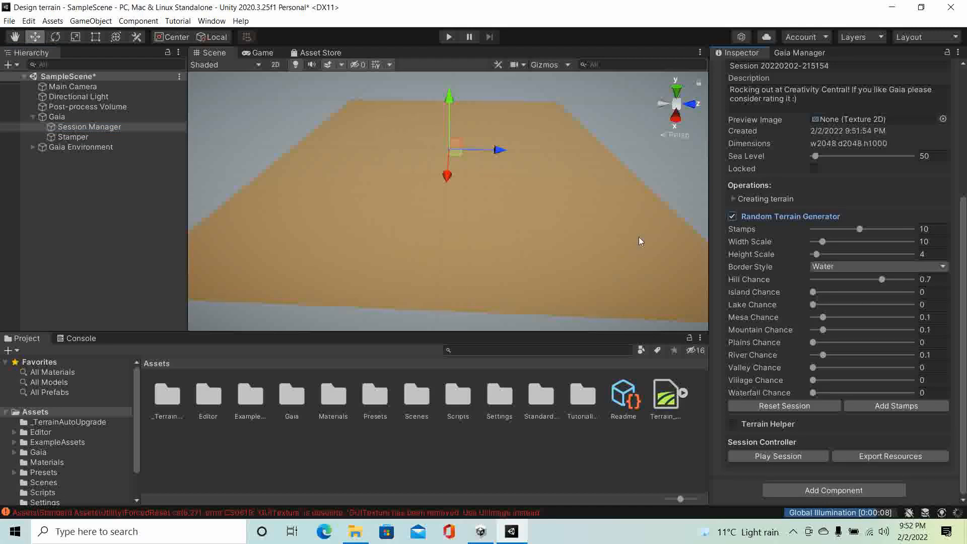
Set island 0.108, lake 0.077, mesa 0.17, mountain 0.145, plains 0.128, valley 0.051, village 0.217 and waterfall 0.077 chances, and add the random stamps.
left_click(105, 136)
left_click(108, 128)
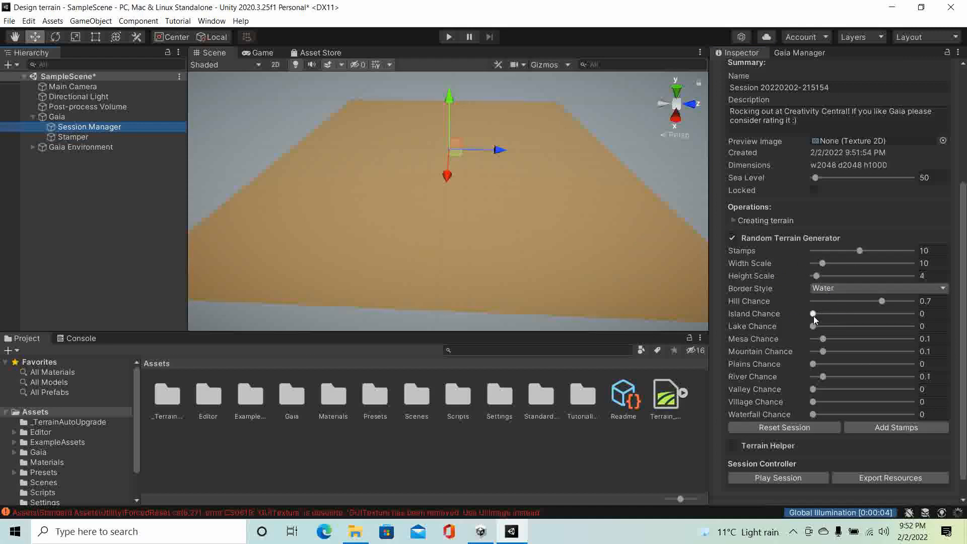
left_click_drag(814, 316, 833, 417)
left_click(824, 351)
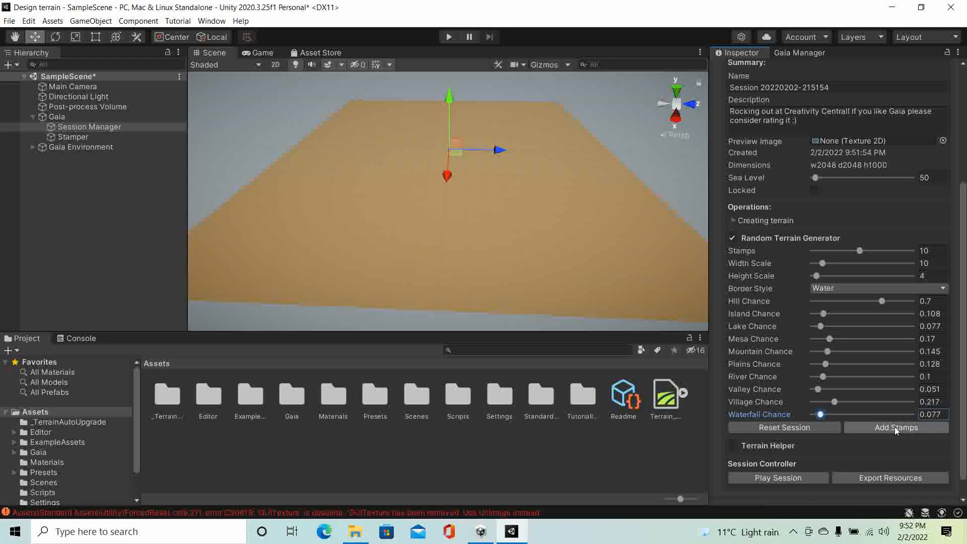
left_click(872, 431)
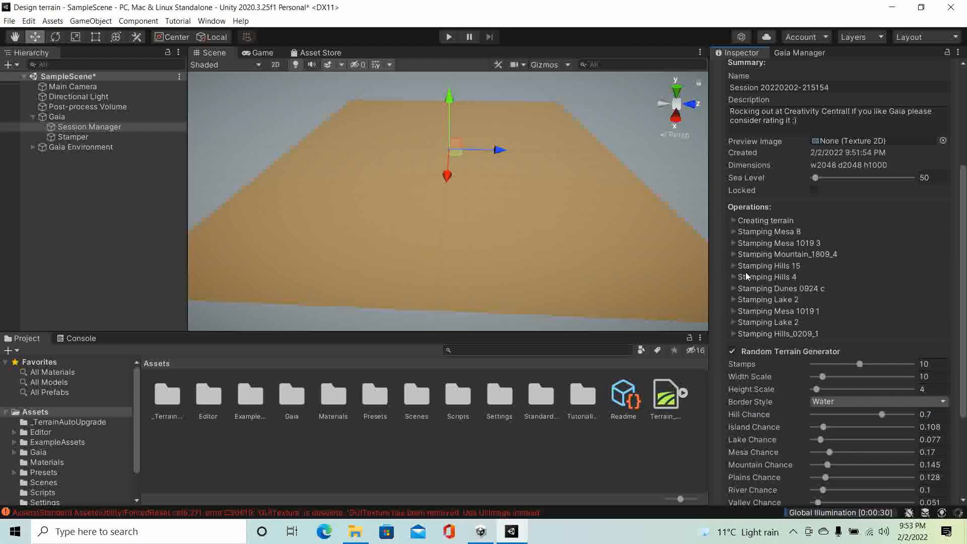
Play back the Gaia session to stamp the listed mesas, mountain, hills, dunes and lakes onto the terrain.
scroll(764, 316, "down", 5)
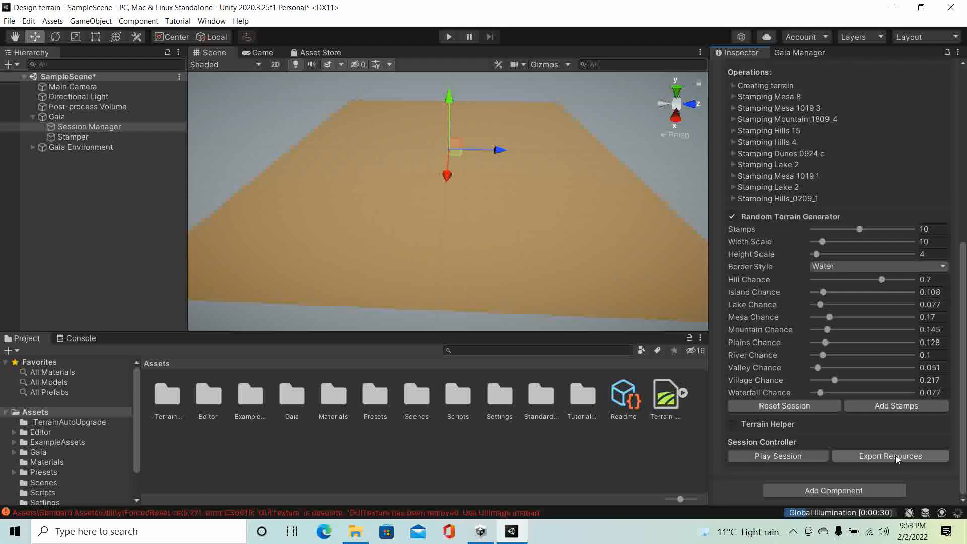
left_click(765, 456)
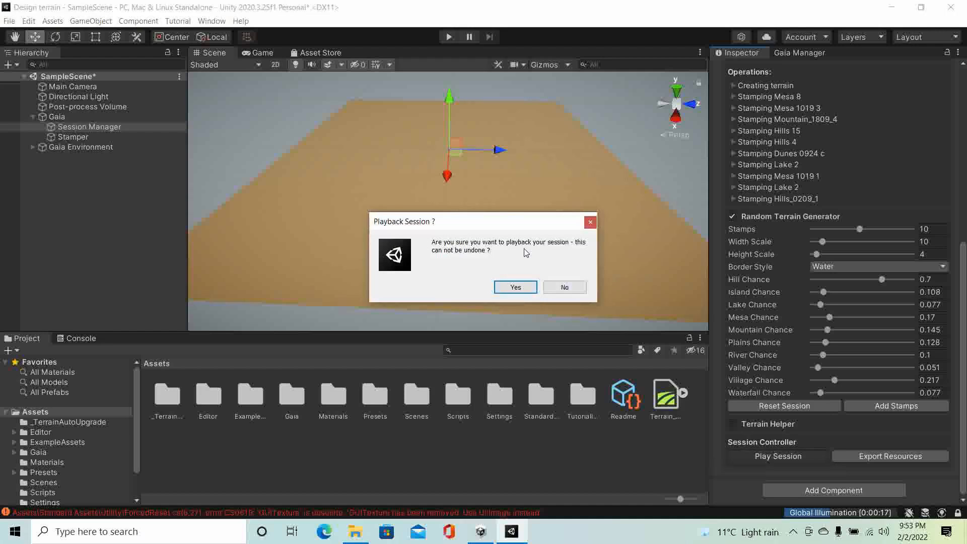
left_click(513, 289)
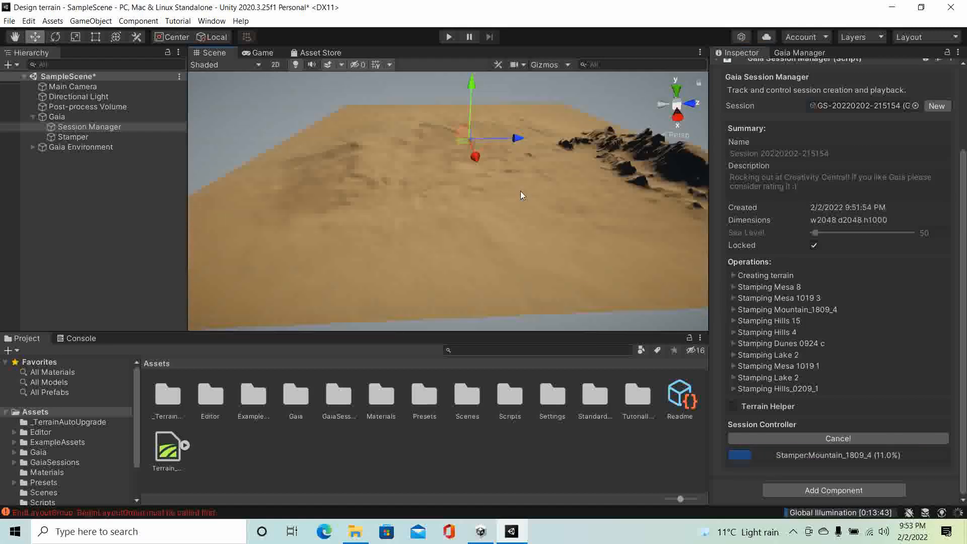
right_click_drag(500, 209, 533, 199)
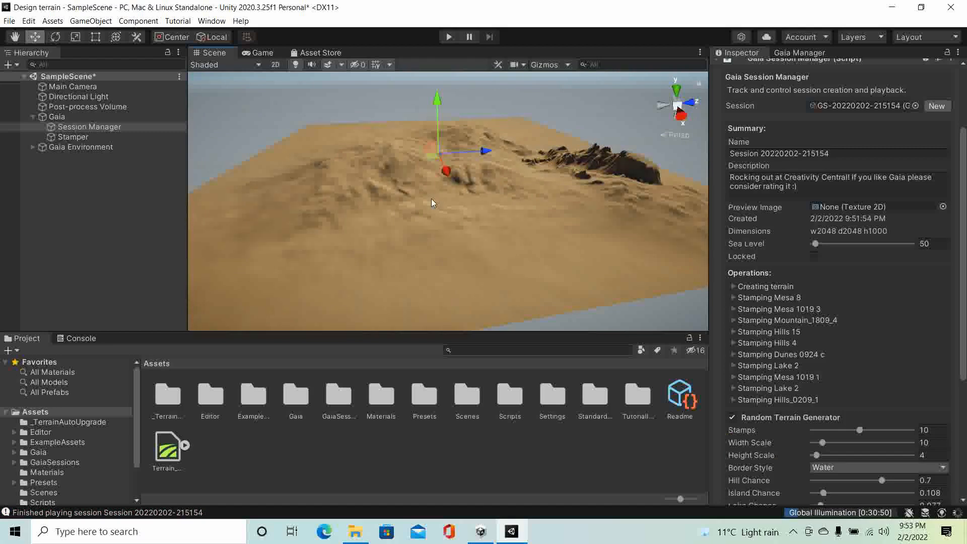
Examine the stamped hills and mountain of the terrain in the scene from several distances and angles.
scroll(403, 192, "up", 3)
scroll(404, 192, "up", 2)
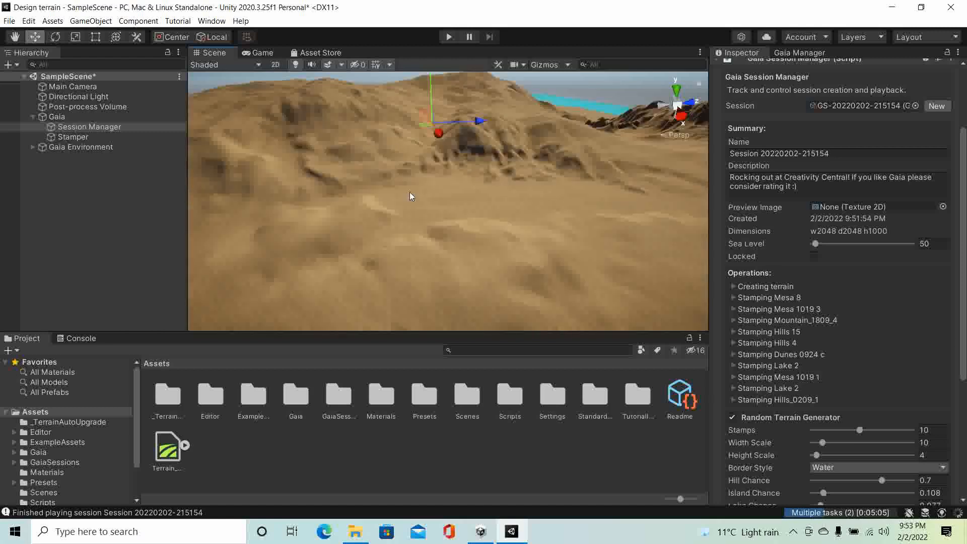
middle_click_drag(433, 189, 503, 187)
scroll(544, 189, "down", 6)
scroll(502, 188, "up", 3)
scroll(502, 187, "up", 1)
right_click_drag(577, 198, 561, 195)
left_click_drag(184, 151, 129, 156)
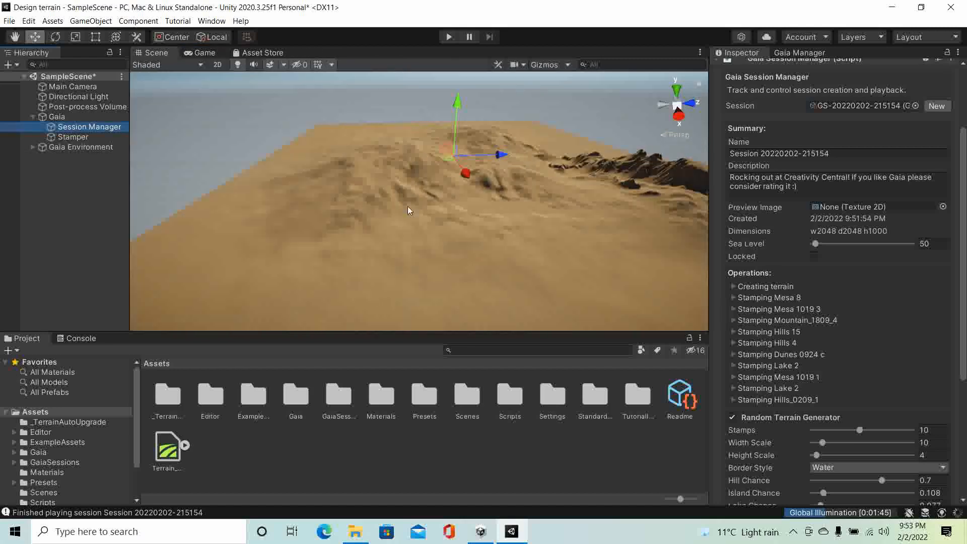
middle_click_drag(444, 216, 391, 209)
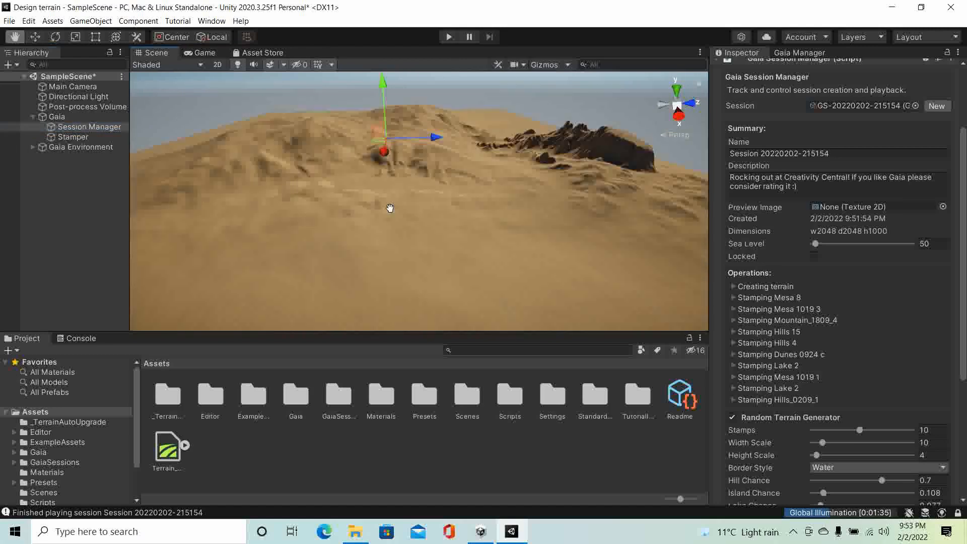
middle_click_drag(550, 237, 513, 244)
left_click_drag(513, 243, 330, 223, "alt")
middle_click_drag(331, 223, 460, 238)
left_click_drag(460, 238, 552, 246, "alt")
middle_click_drag(473, 230, 493, 234)
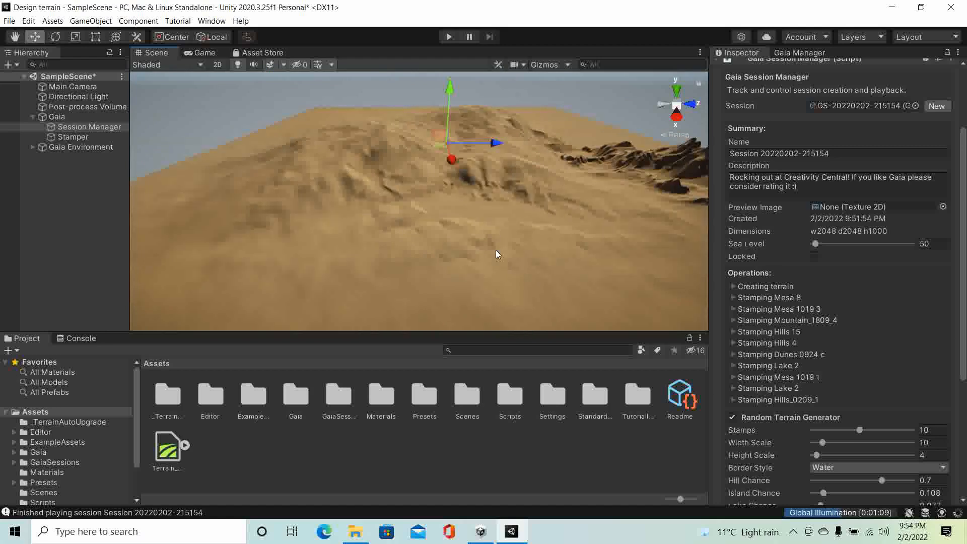
Check the progress of the Global Illumination bake in the background tasks.
left_click(826, 512)
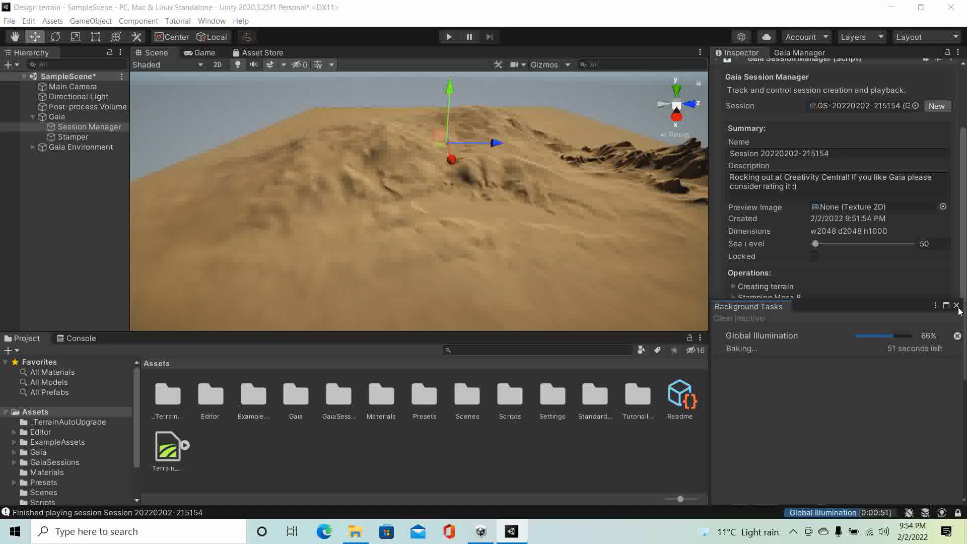
left_click(956, 305)
scroll(763, 384, "down", 5)
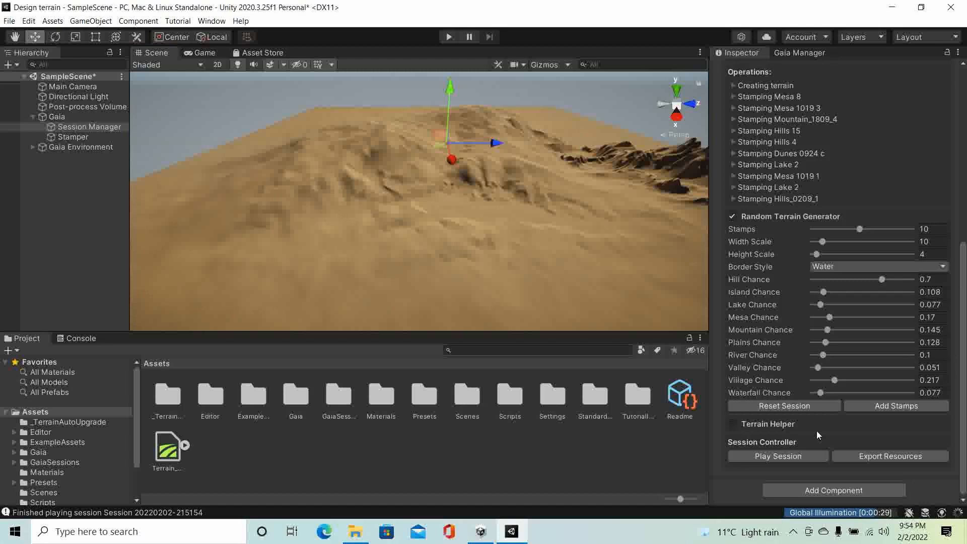
Create Gaia's spawners with the Gaia Manager and widen the hierarchy so their full names can be read.
left_click(797, 53)
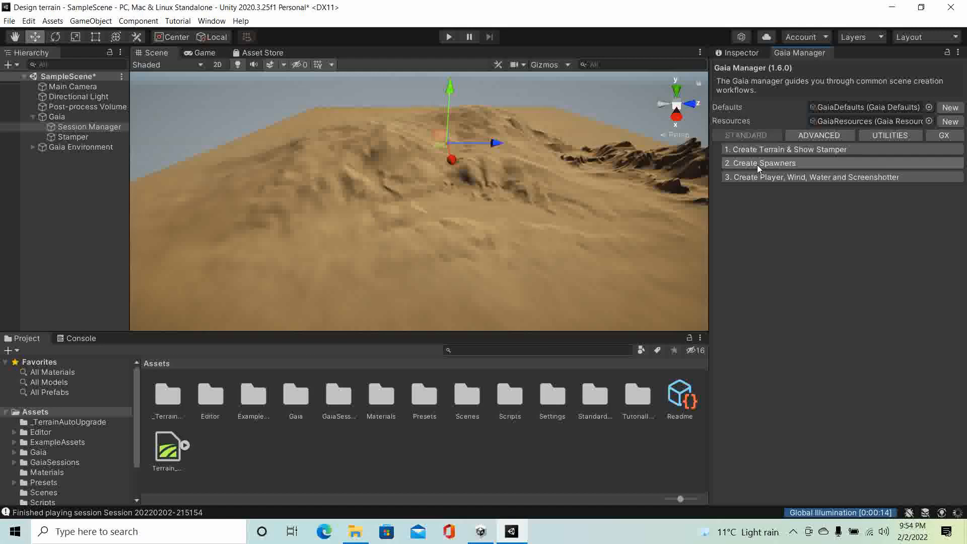
left_click(757, 164)
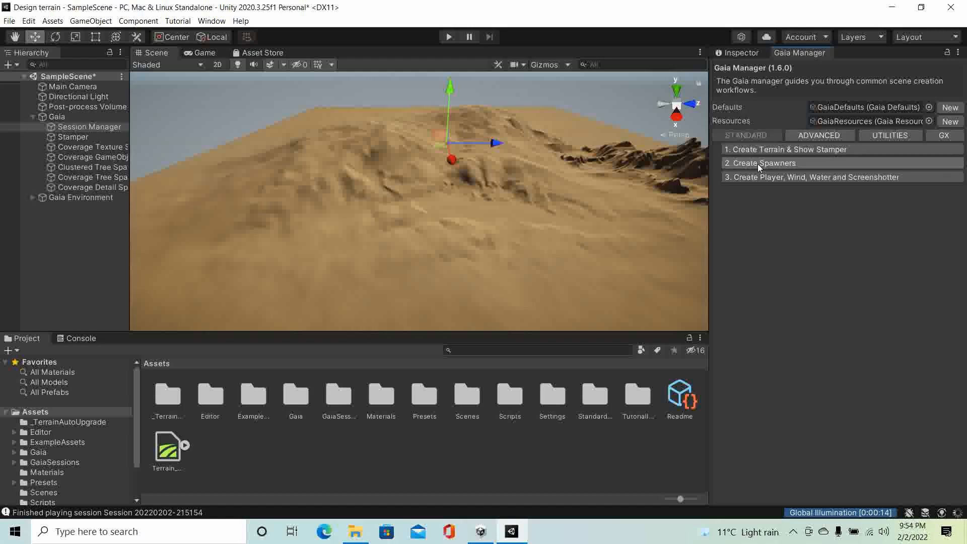
left_click_drag(128, 158, 163, 158)
Spawn ground textures over the terrain with the Coverage Texture Spawner and inspect the textured slopes up close.
left_click(89, 147)
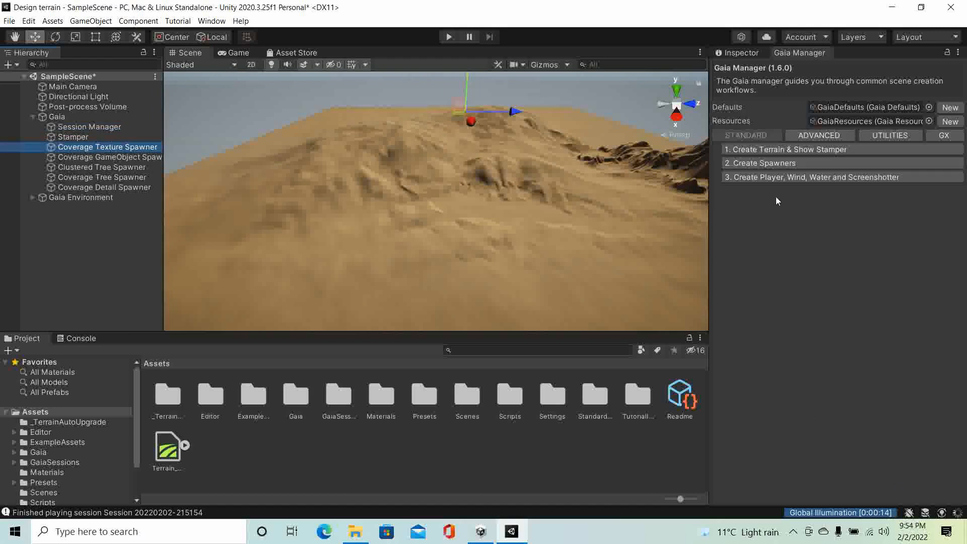
left_click(735, 53)
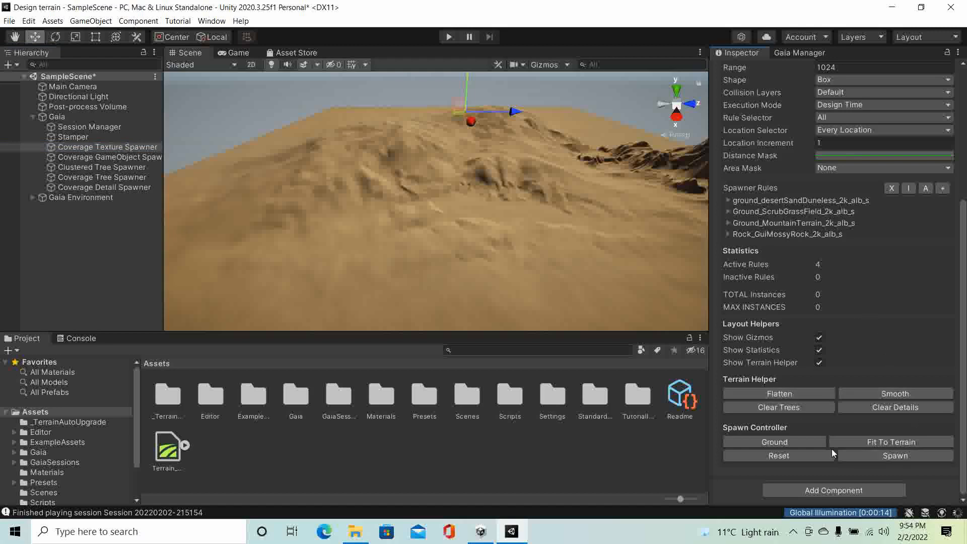
left_click(882, 456)
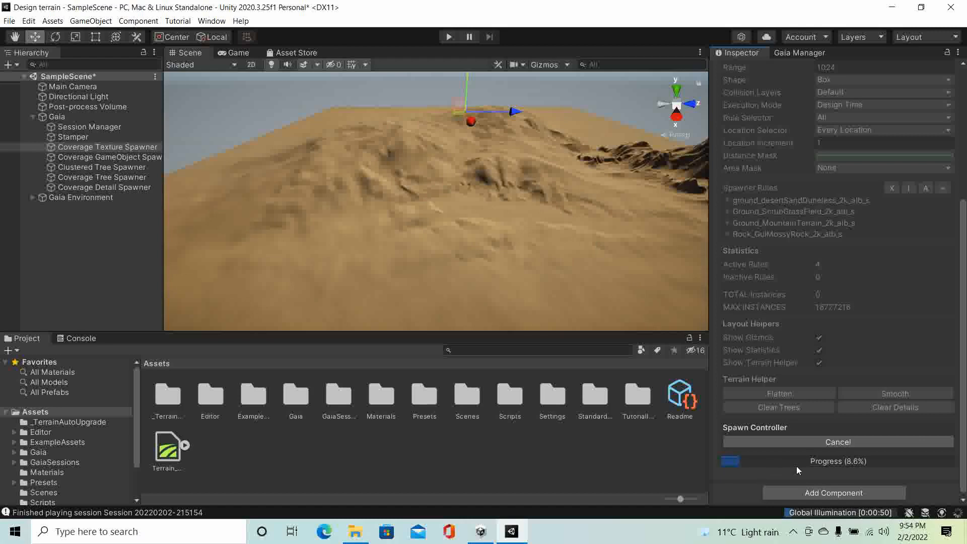
middle_click_drag(541, 251, 622, 226)
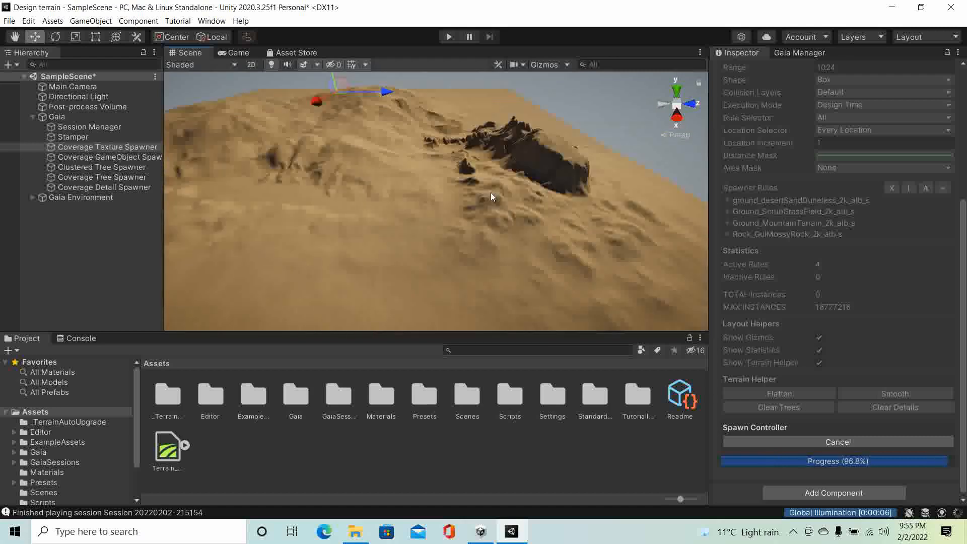
scroll(491, 193, "up", 3)
scroll(546, 222, "up", 2)
middle_click_drag(546, 222, 458, 190)
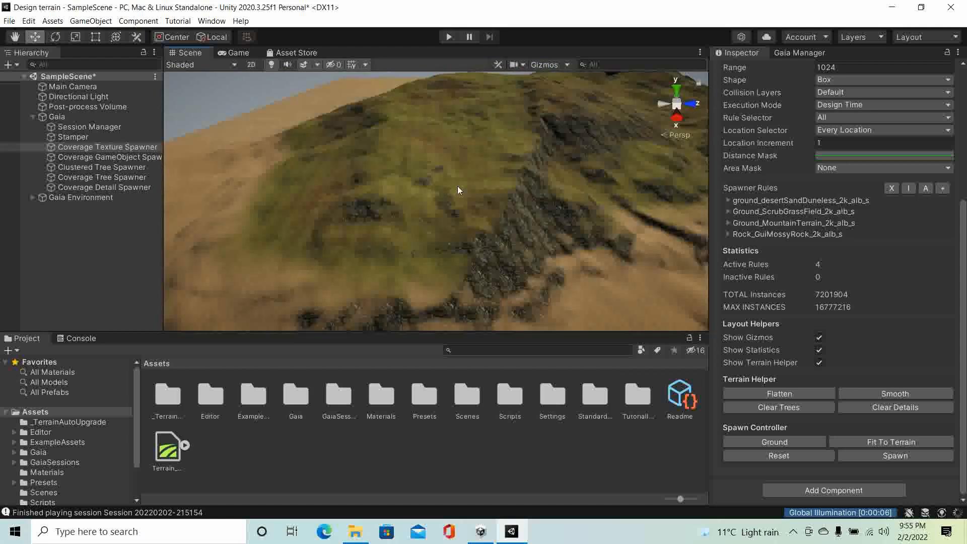
Spawn rock piles, farms and villages with the Coverage GameObject Spawner and check the hillside for them.
left_click(138, 158)
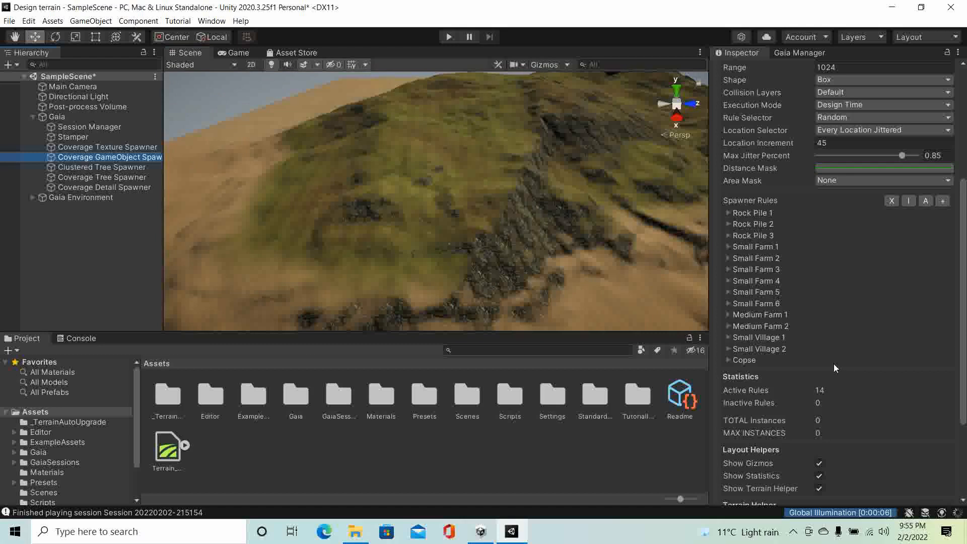
scroll(833, 364, "down", 5)
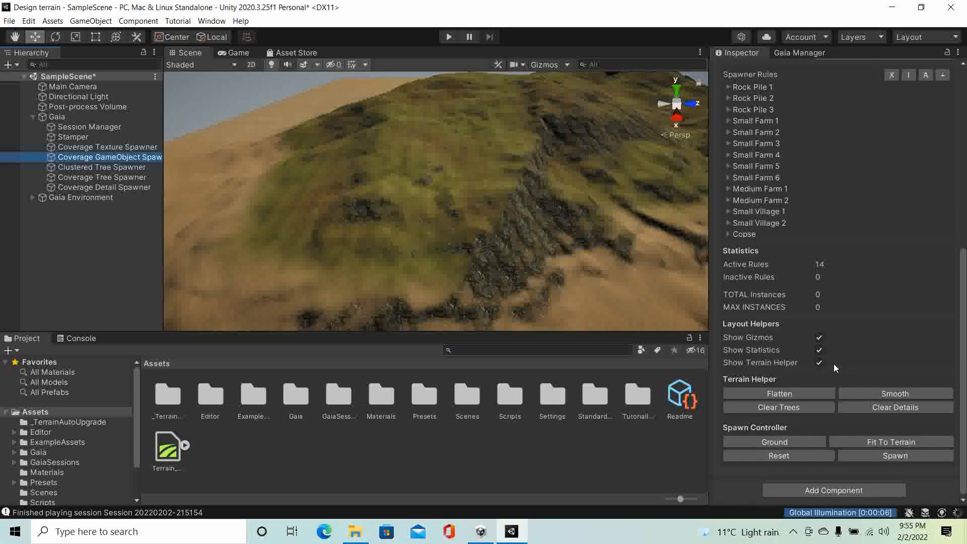
left_click(884, 454)
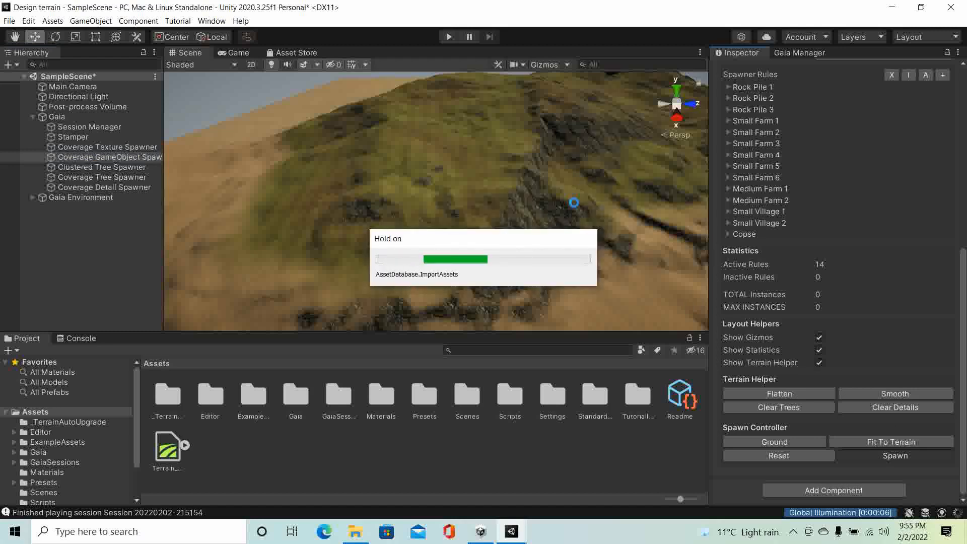
middle_click_drag(578, 220, 485, 255)
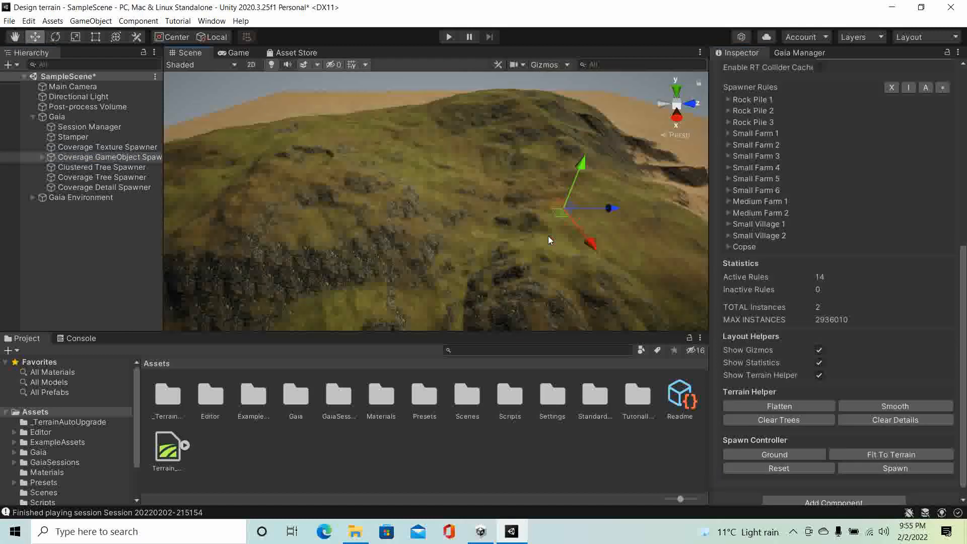
scroll(548, 235, "up", 6)
middle_click_drag(572, 229, 512, 221)
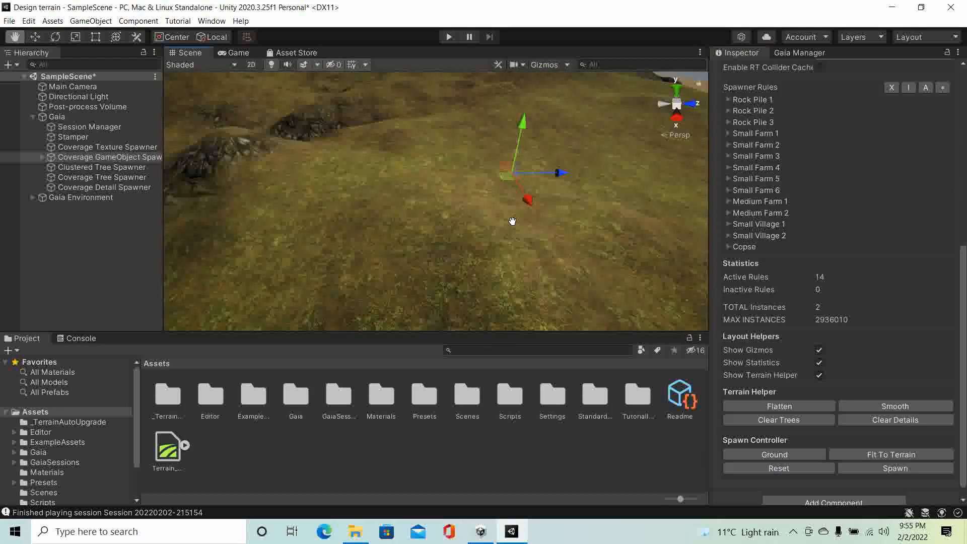
scroll(512, 223, "down", 10)
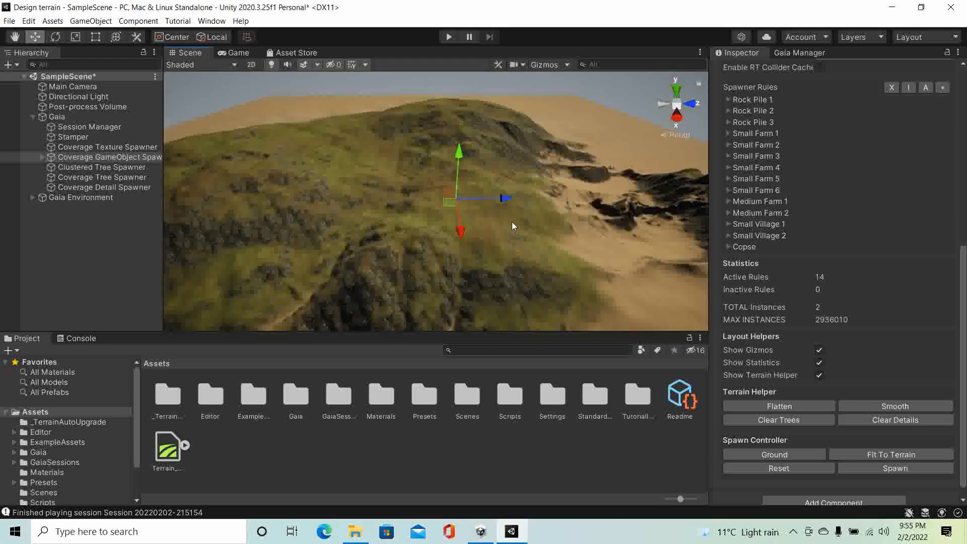
scroll(512, 222, "down", 3)
middle_click_drag(480, 221, 546, 187)
Run the Coverage GameObject Spawner once more to add further objects to the terrain.
left_click(871, 467)
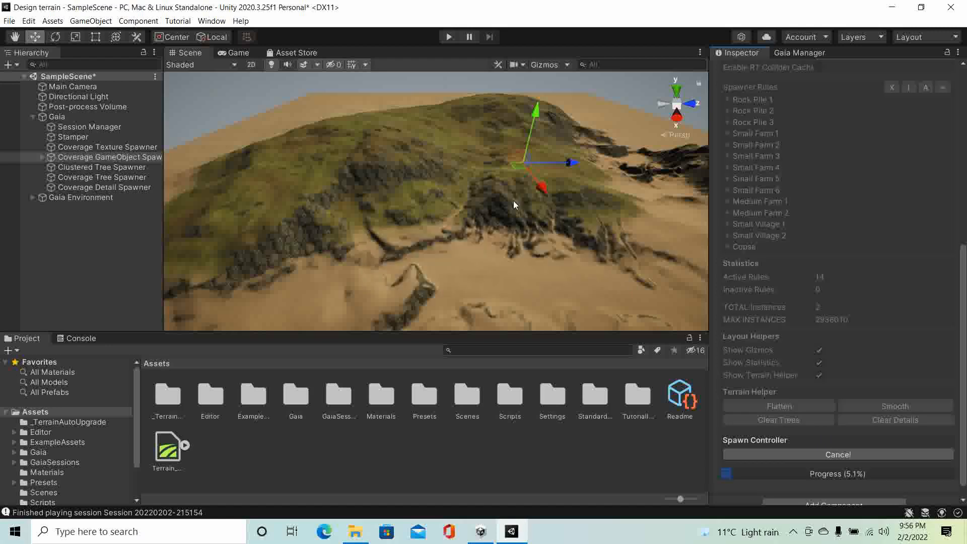
scroll(486, 195, "down", 5)
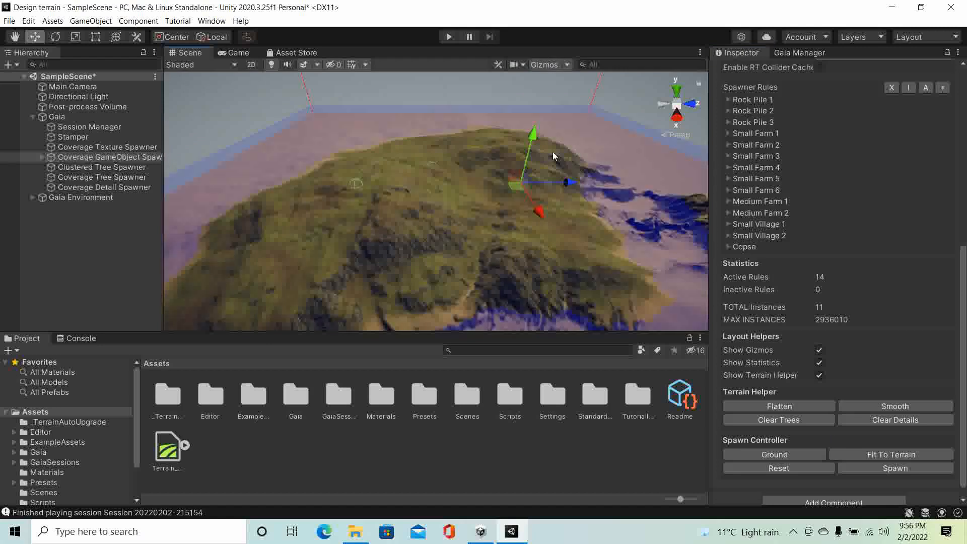
scroll(554, 167, "up", 5)
Examine the spawned objects on the grassy hill and along its sandy edge, both close up and from afar.
middle_click_drag(546, 171, 478, 197)
scroll(448, 207, "up", 5)
scroll(477, 198, "up", 8)
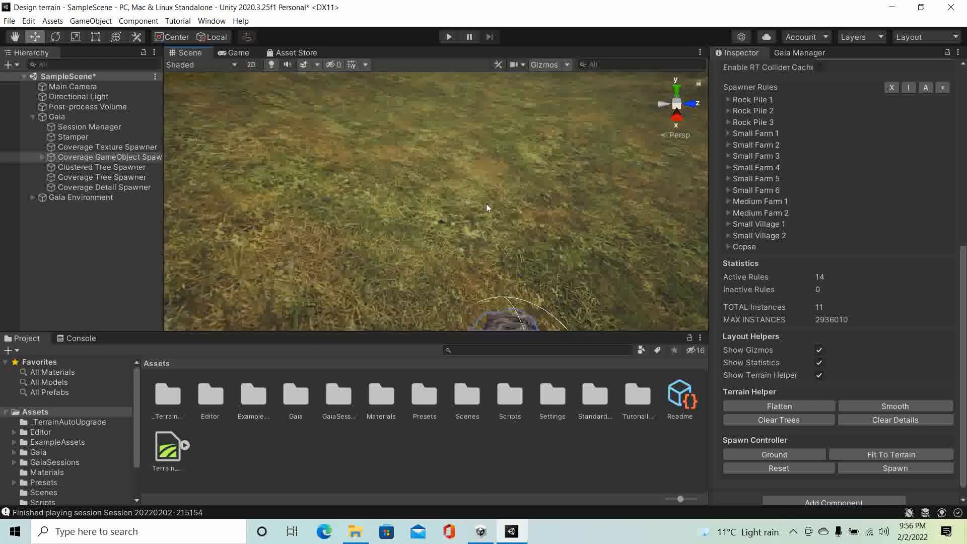
scroll(485, 204, "up", 3)
scroll(487, 201, "down", 10)
right_click_drag(548, 218, 485, 255)
scroll(589, 224, "up", 4)
middle_click_drag(485, 255, 533, 328)
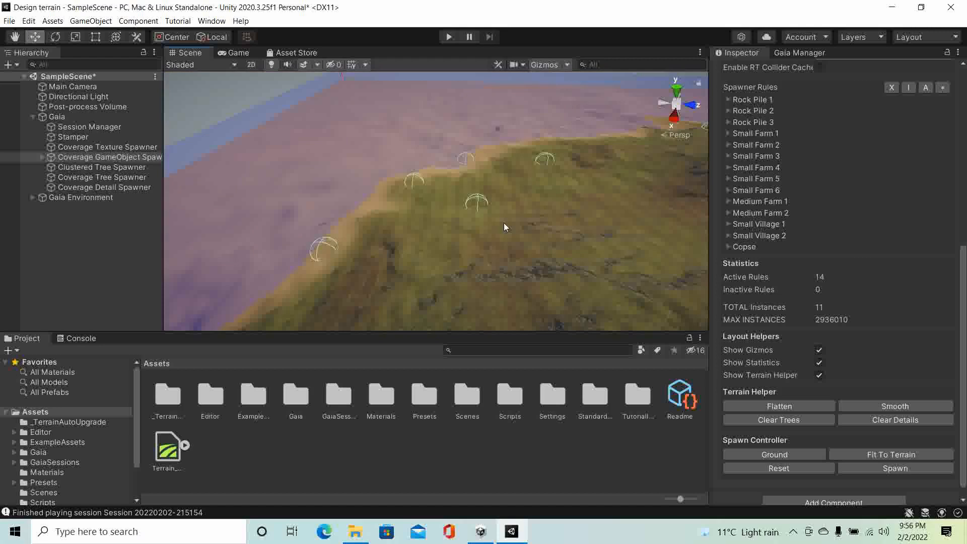
scroll(502, 216, "up", 2)
scroll(502, 216, "up", 6)
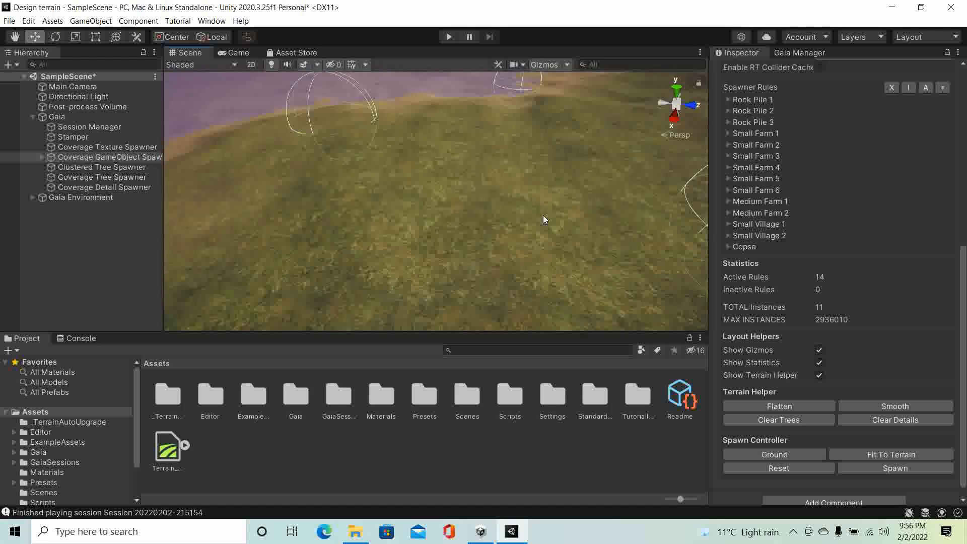
scroll(543, 215, "down", 6)
scroll(510, 209, "down", 5)
middle_click_drag(511, 208, 445, 248)
scroll(503, 240, "down", 6)
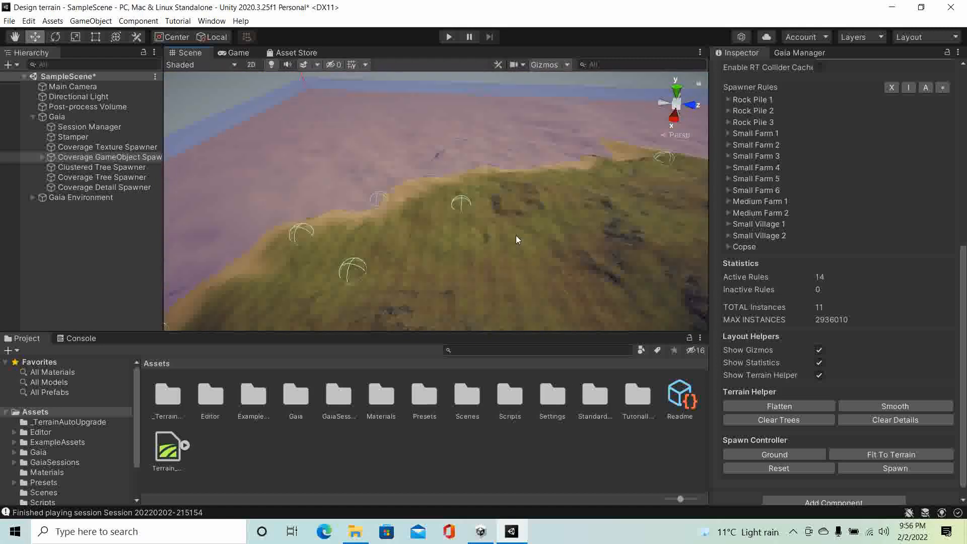
scroll(516, 235, "down", 5)
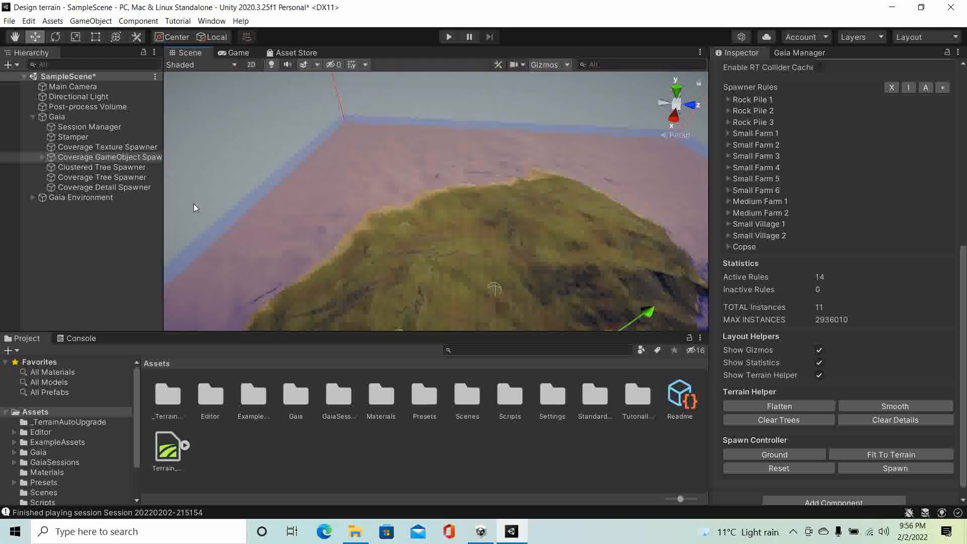
Spawn clusters of broadleaf and conifer trees over the terrain with the Clustered Tree Spawner.
left_click(142, 167)
middle_click_drag(497, 279, 452, 198)
scroll(458, 203, "down", 3)
scroll(467, 233, "down", 3)
scroll(451, 197, "up", 2)
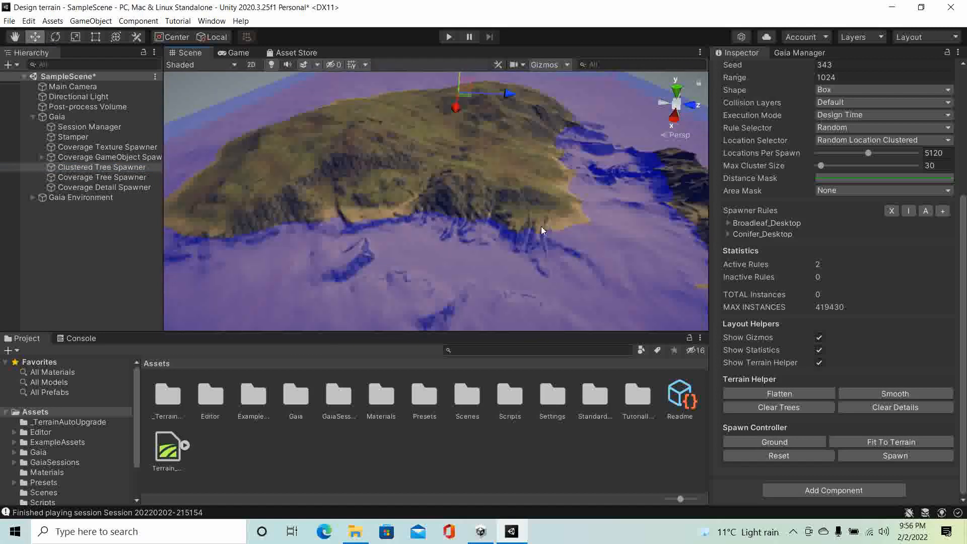
left_click(877, 456)
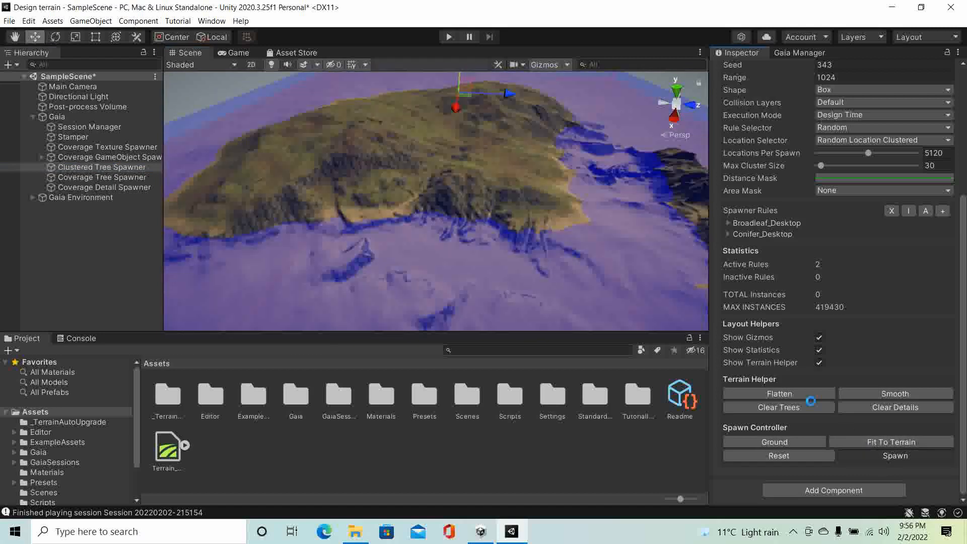
Examine the clustered trees on the hill at close range and across the whole terrain.
scroll(416, 158, "up", 3)
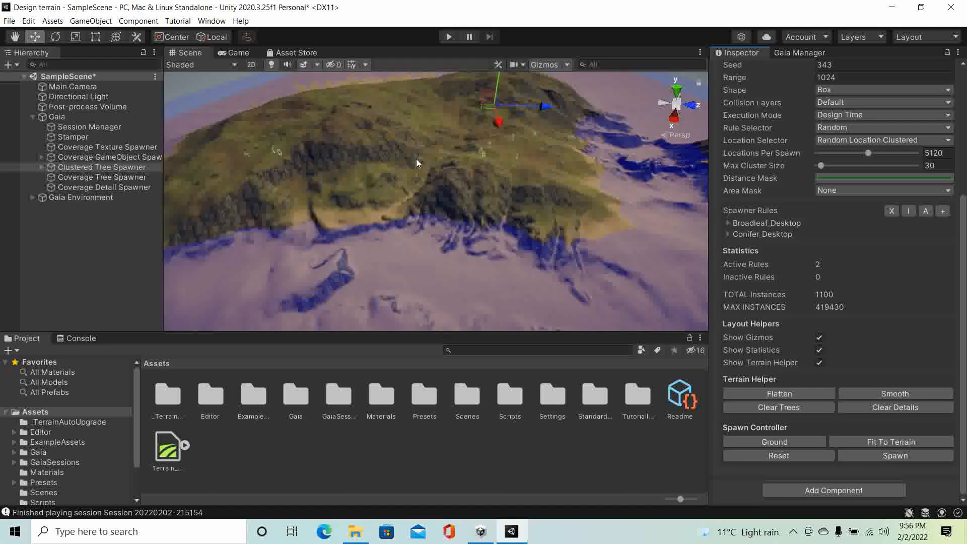
middle_click_drag(418, 156, 411, 186)
scroll(440, 183, "up", 4)
scroll(450, 191, "up", 6)
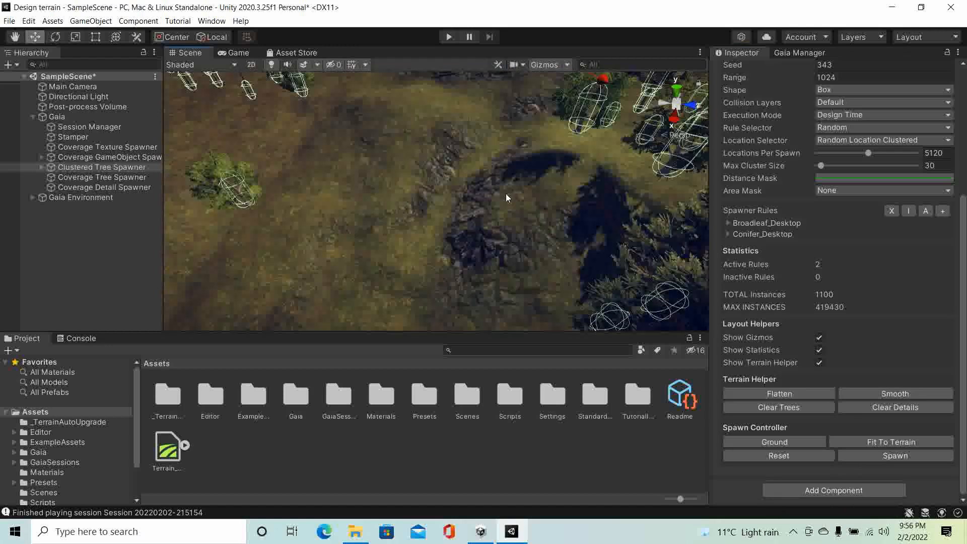
left_click_drag(520, 192, 554, 179, "alt")
scroll(466, 194, "down", 3)
scroll(479, 186, "up", 4)
middle_click_drag(526, 162, 510, 155)
scroll(497, 171, "down", 8)
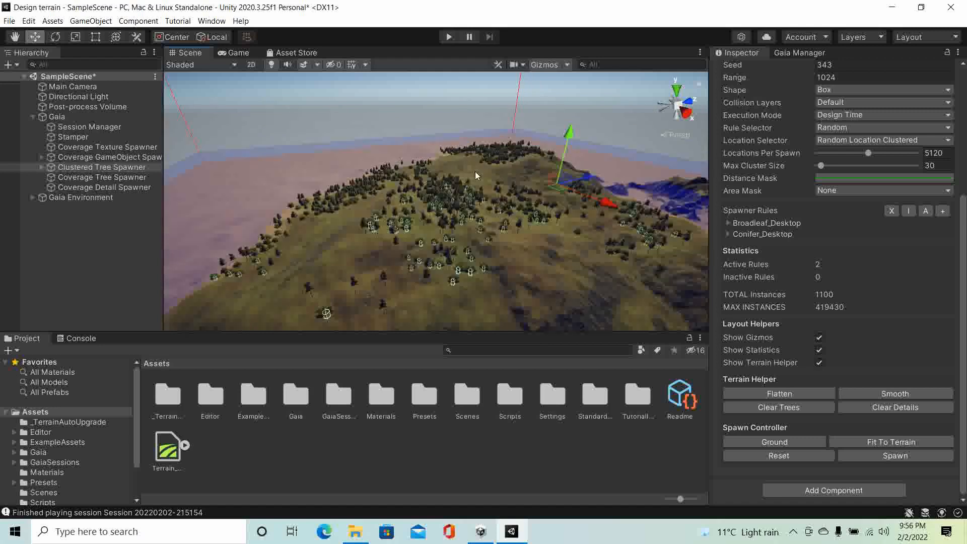
scroll(476, 176, "down", 2)
Spawn scattered broadleaf and conifer trees with the Coverage Tree Spawner and view the result along the coast.
left_click(140, 178)
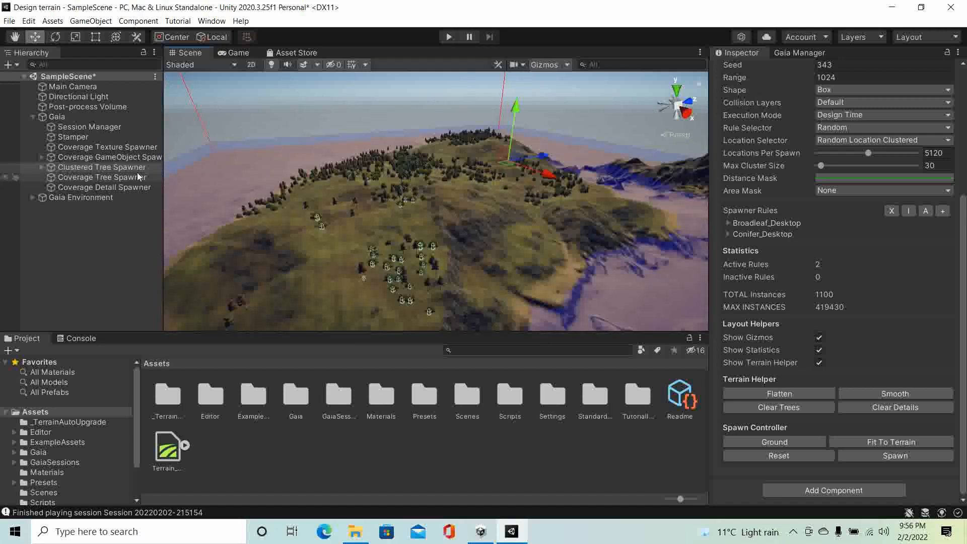
left_click(890, 456)
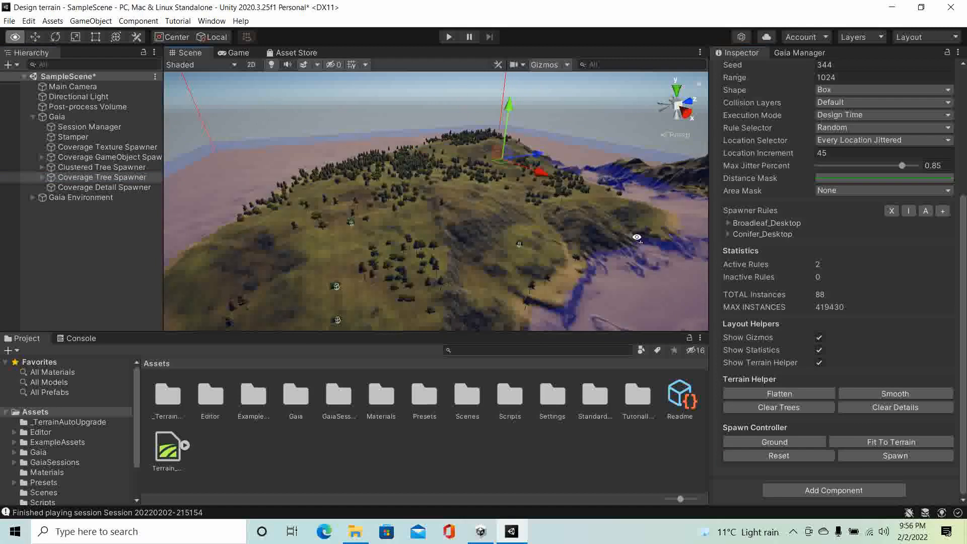
right_click_drag(639, 242, 590, 243)
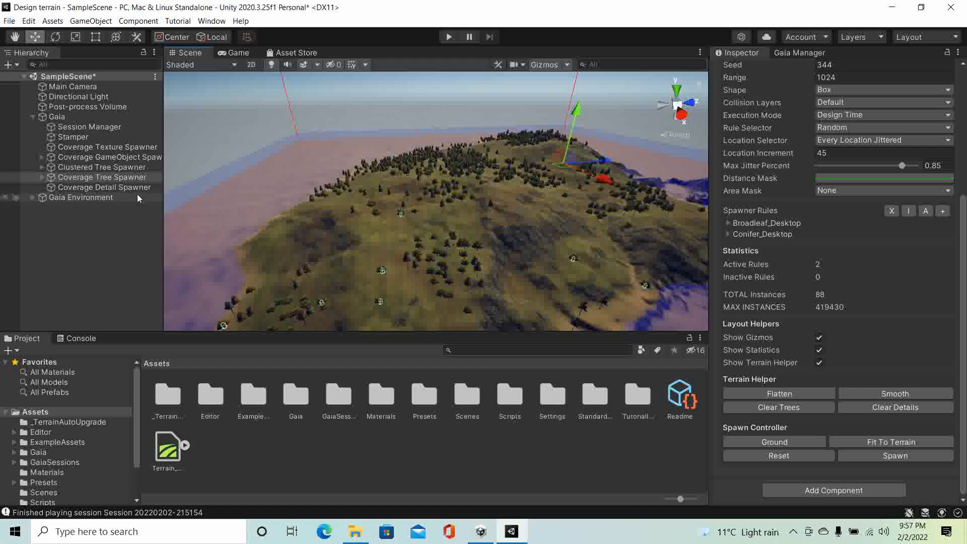
middle_click_drag(514, 238, 492, 201)
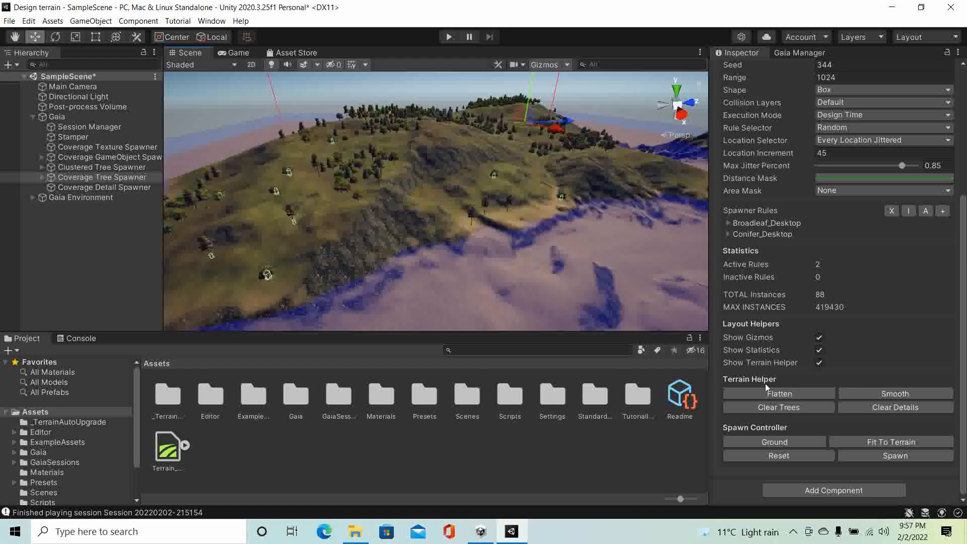
Spawn another batch of scattered trees with the Coverage Tree Spawner and check them at close range on the hill.
left_click(860, 455)
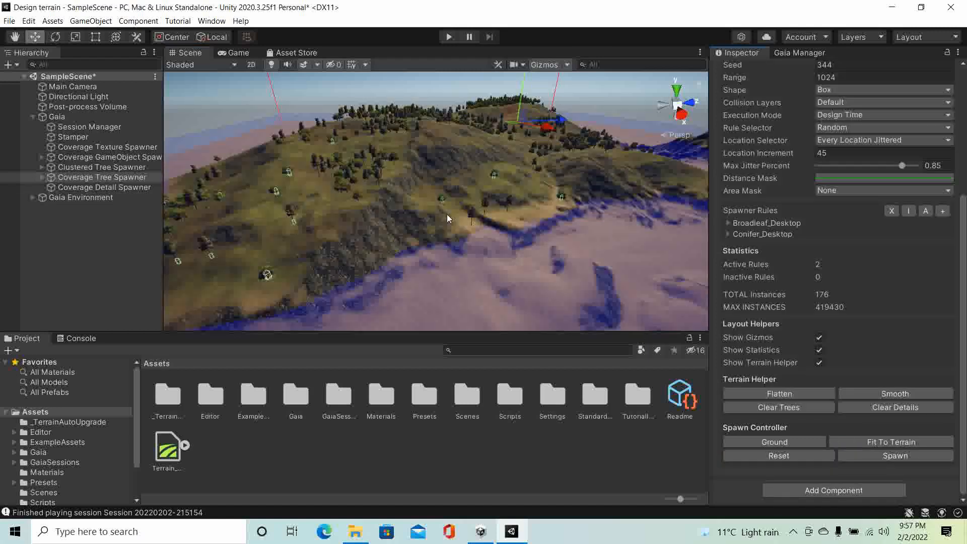
scroll(476, 202, "up", 10)
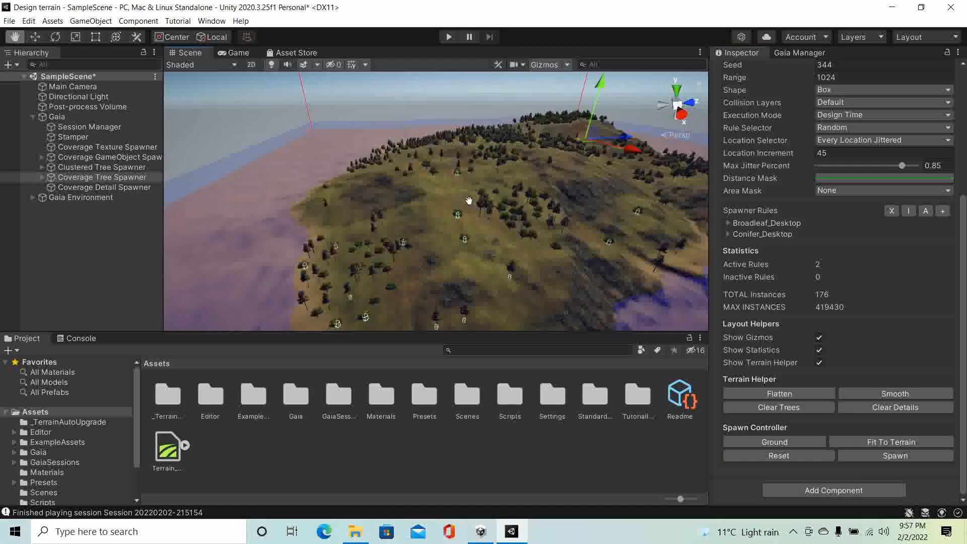
key("w")
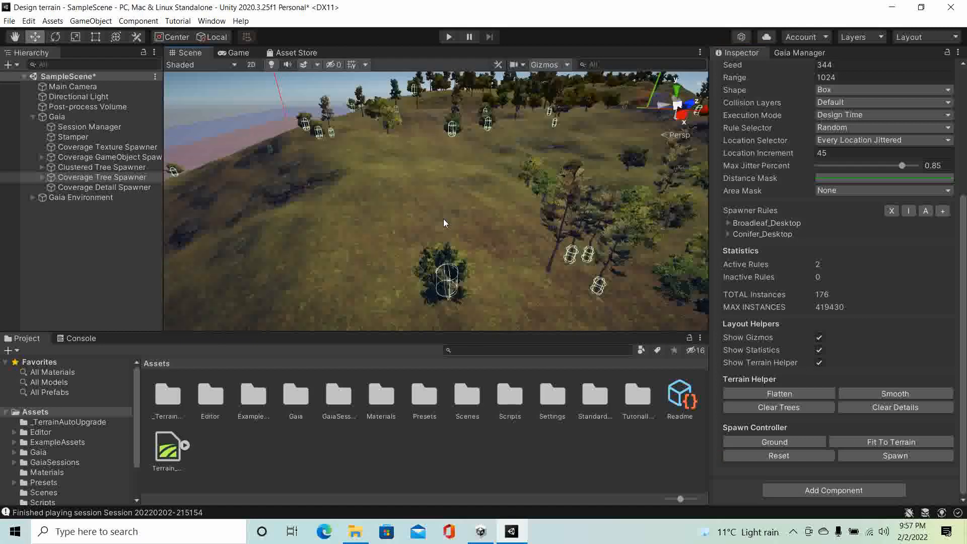
scroll(443, 219, "up", 10)
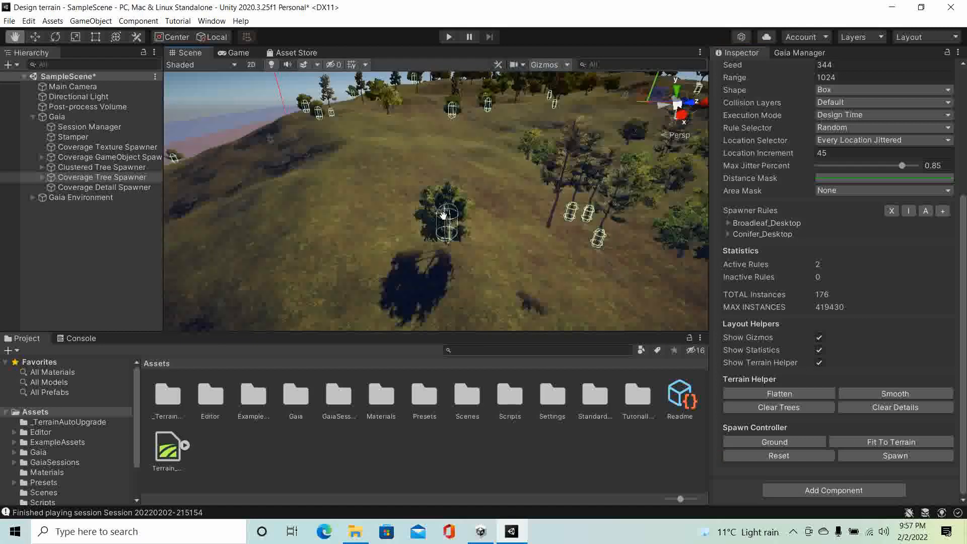
middle_click_drag(445, 214, 432, 170)
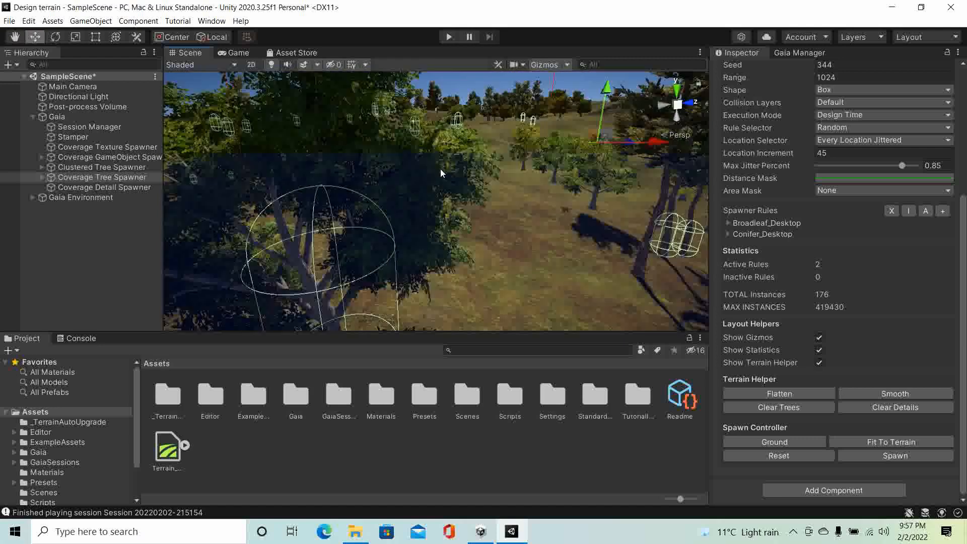
View the wooded hill from among the trees and from afar, and turn the scene gizmos back on.
scroll(501, 140, "down", 8)
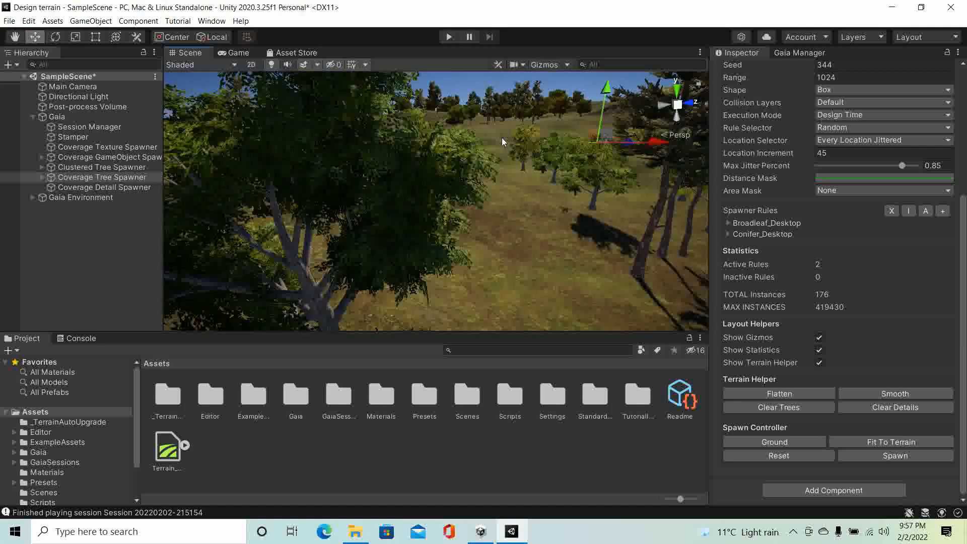
middle_click_drag(497, 170, 268, 121)
middle_click_drag(567, 222, 630, 206)
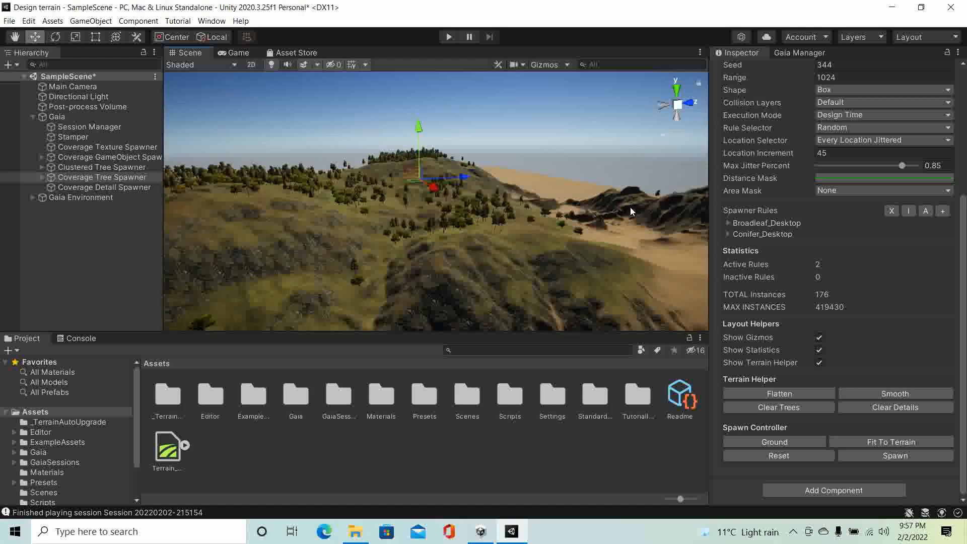
left_click(543, 66)
scroll(523, 216, "down", 6)
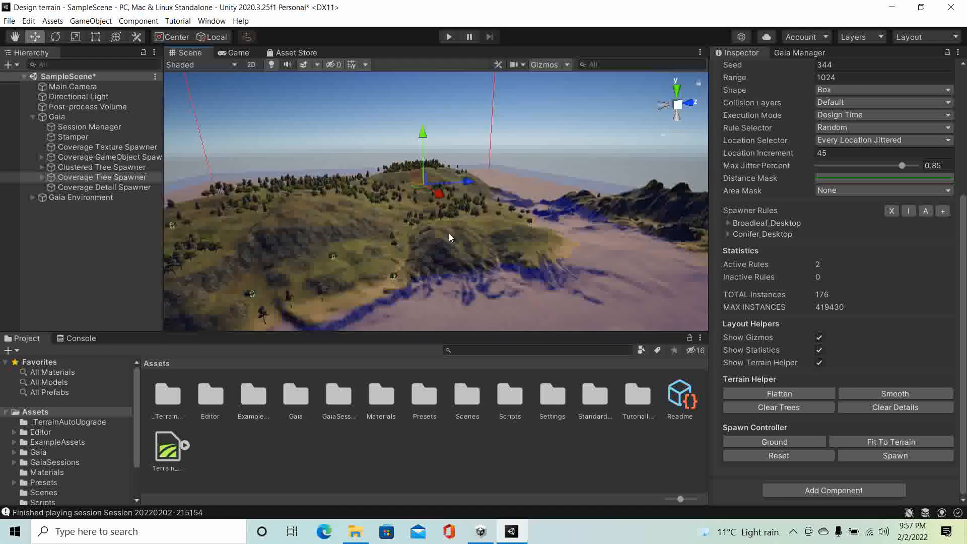
scroll(428, 236, "down", 3)
Spawn the grass, fern and flower details over the terrain with the Coverage Detail Spawner.
left_click(123, 187)
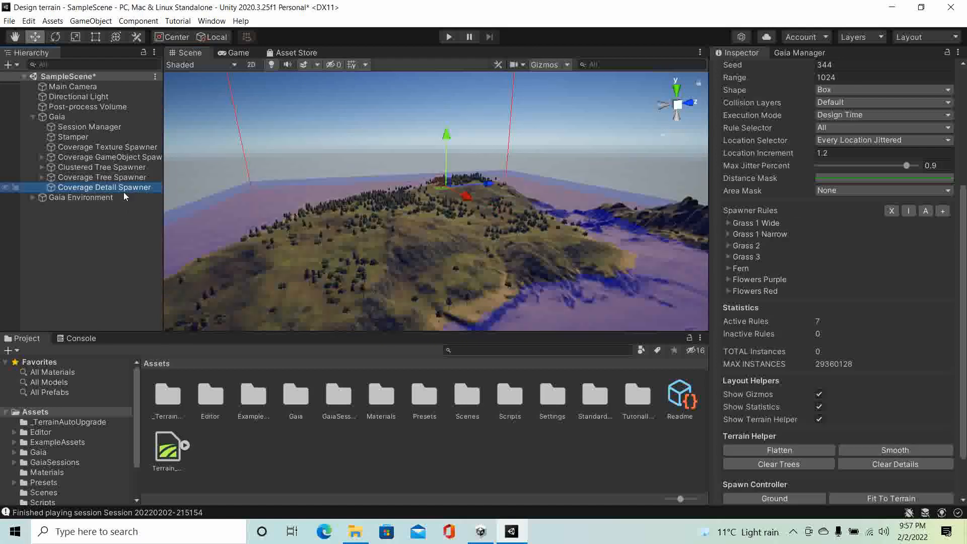
scroll(865, 427, "down", 3)
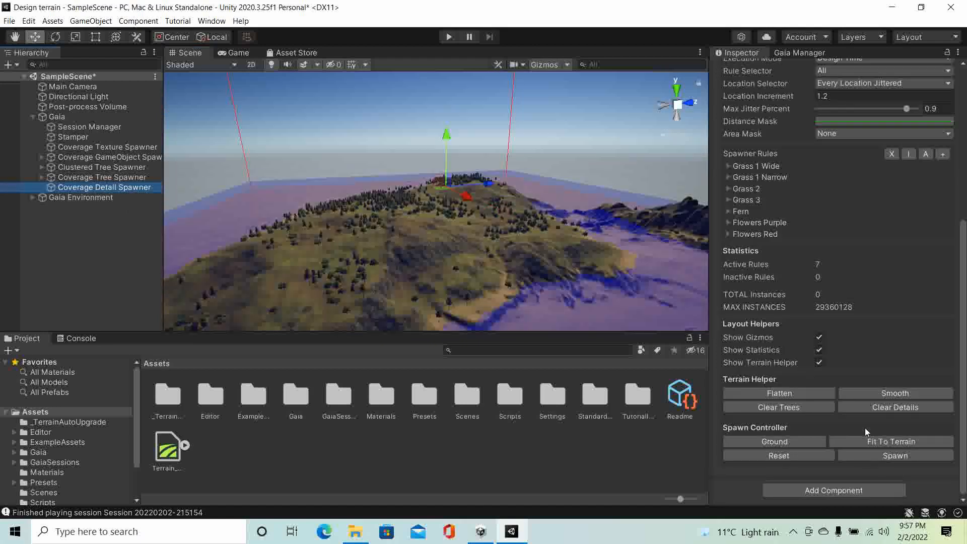
left_click(885, 456)
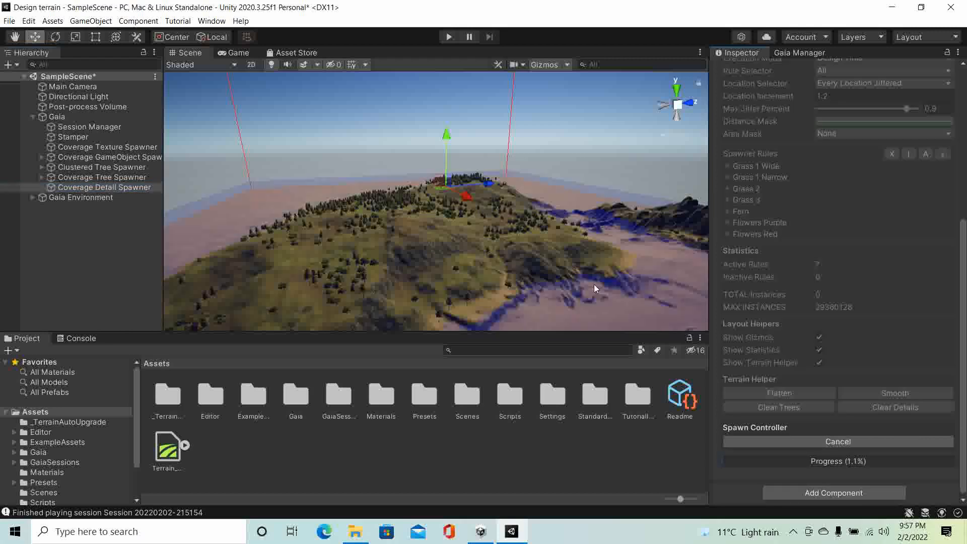
Examine the rocky slopes and the tree-covered hillside up close while the details are spawning.
middle_click_drag(543, 261, 649, 197)
scroll(476, 235, "up", 2)
scroll(476, 235, "up", 6)
middle_click_drag(476, 235, 416, 243)
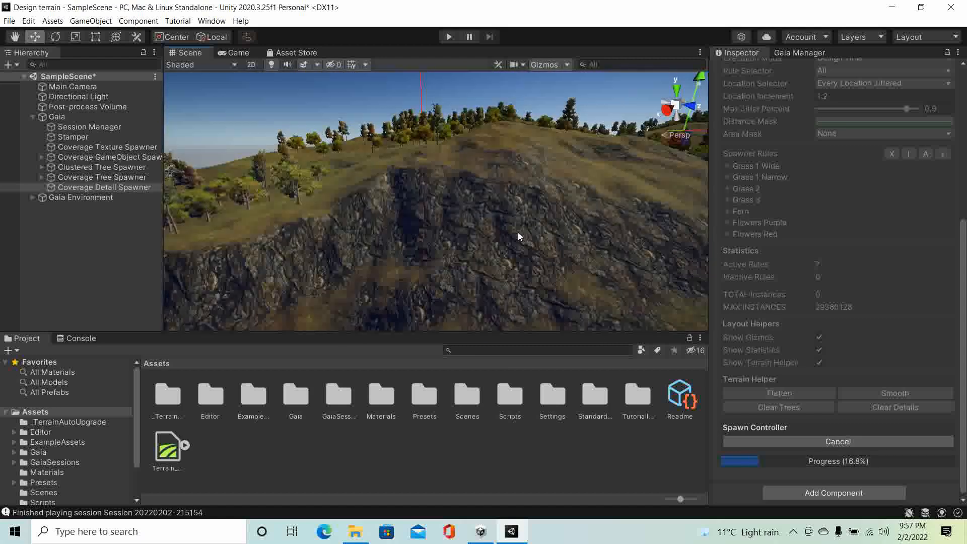
key("Right")
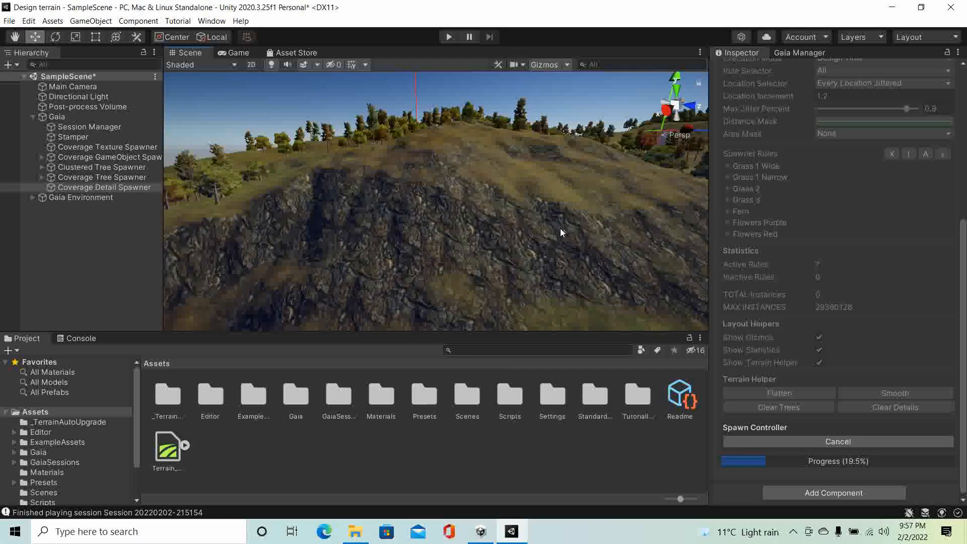
key("Right")
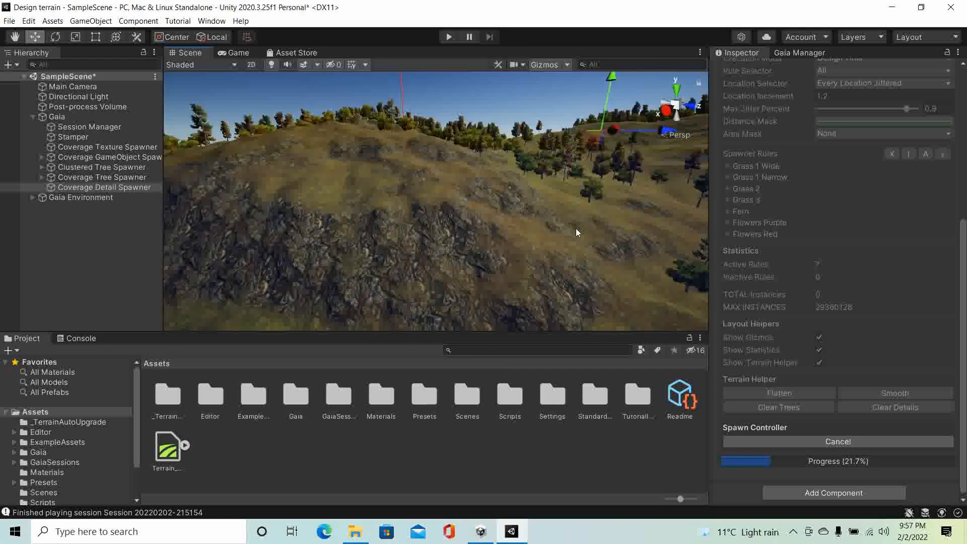
key("Right")
key("Down")
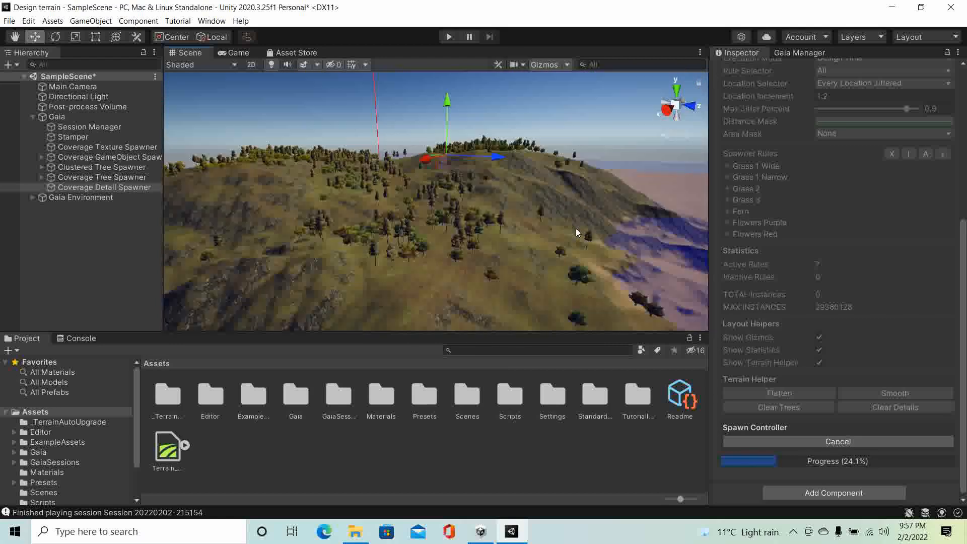
key("Left")
key("Left")
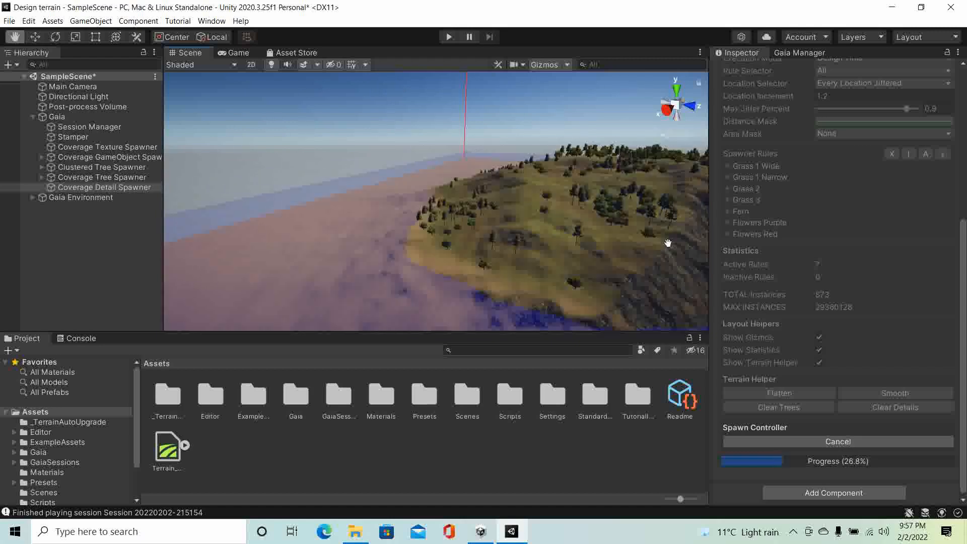
Examine the hill from its sandy coast up to the rocky ridge while the detail spawning runs.
key("Right")
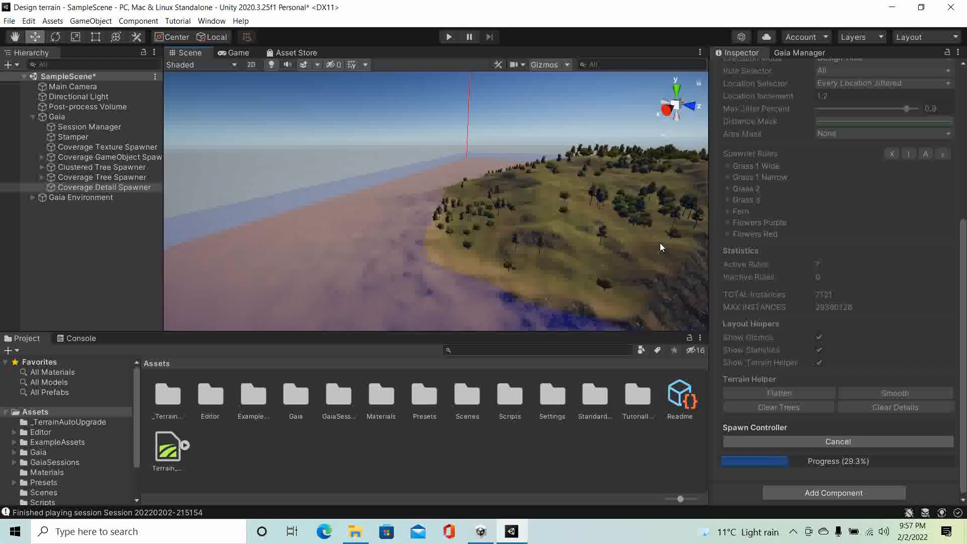
key("Right")
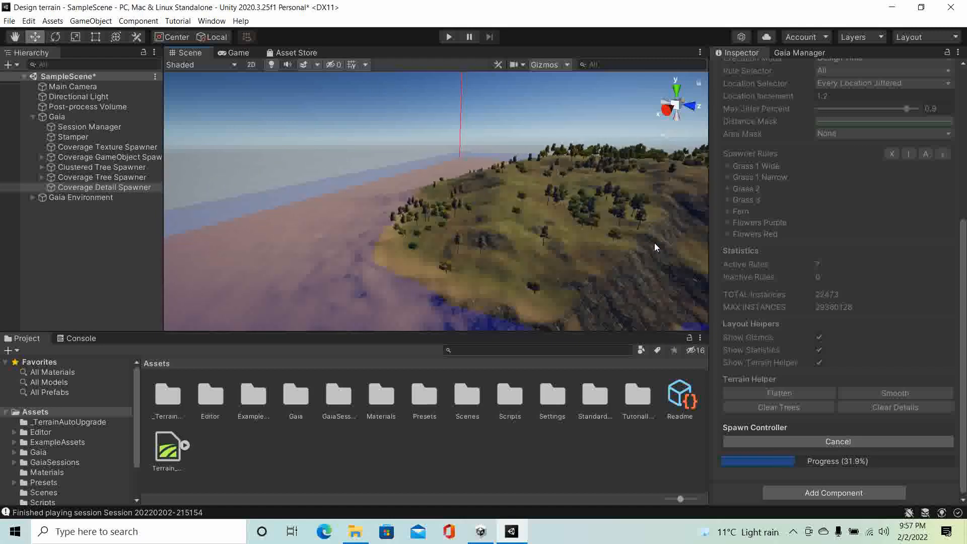
key("Right")
right_click_drag(645, 246, 730, 243)
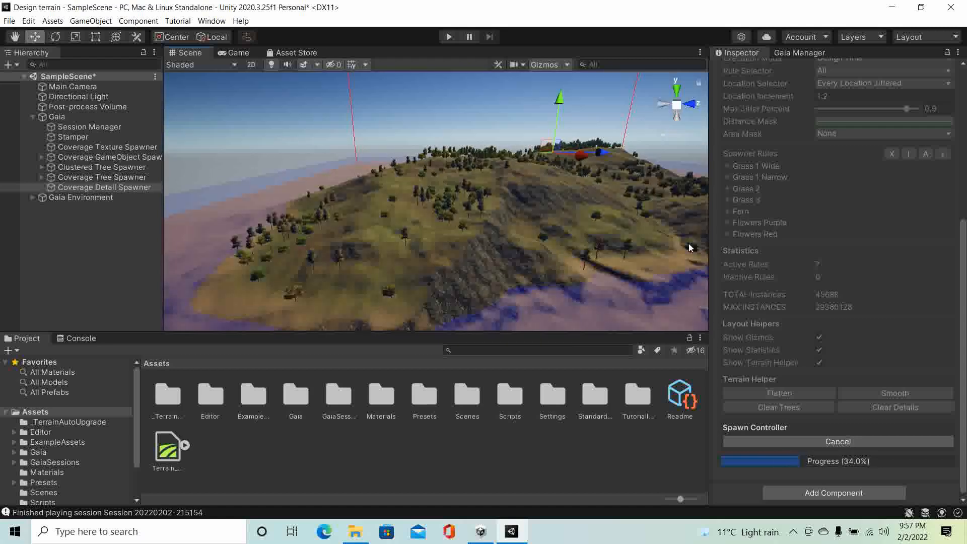
key("Right")
key("Up")
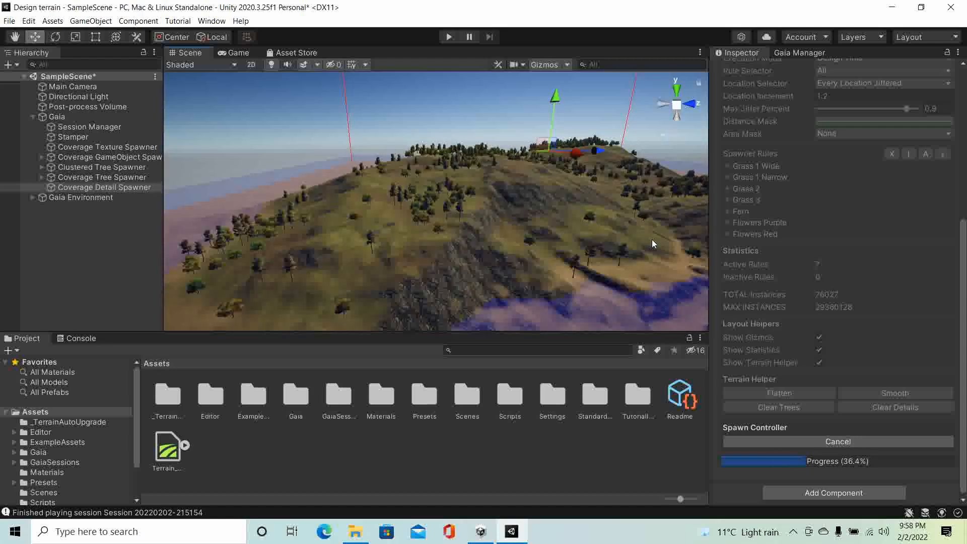
key("Up")
key("Right")
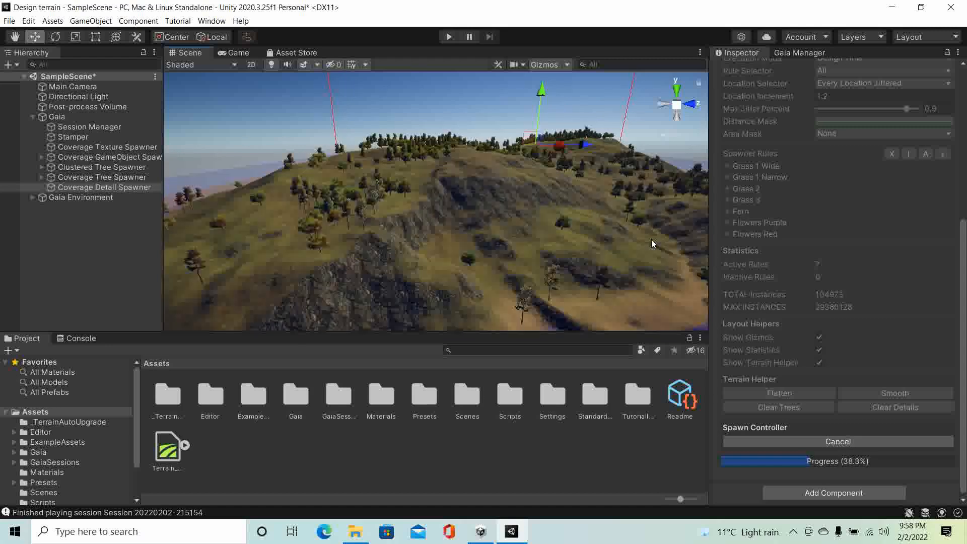
key("Right")
key("Up")
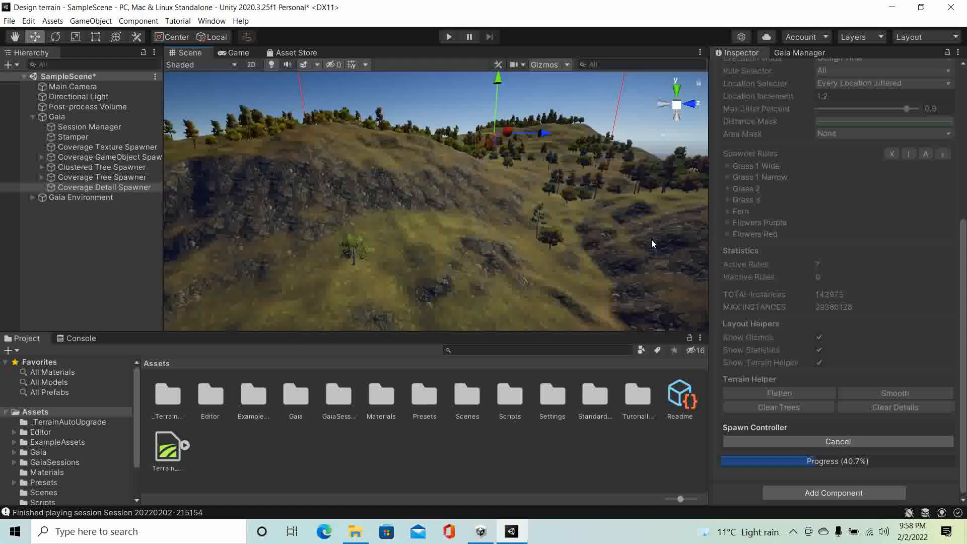
key("Up")
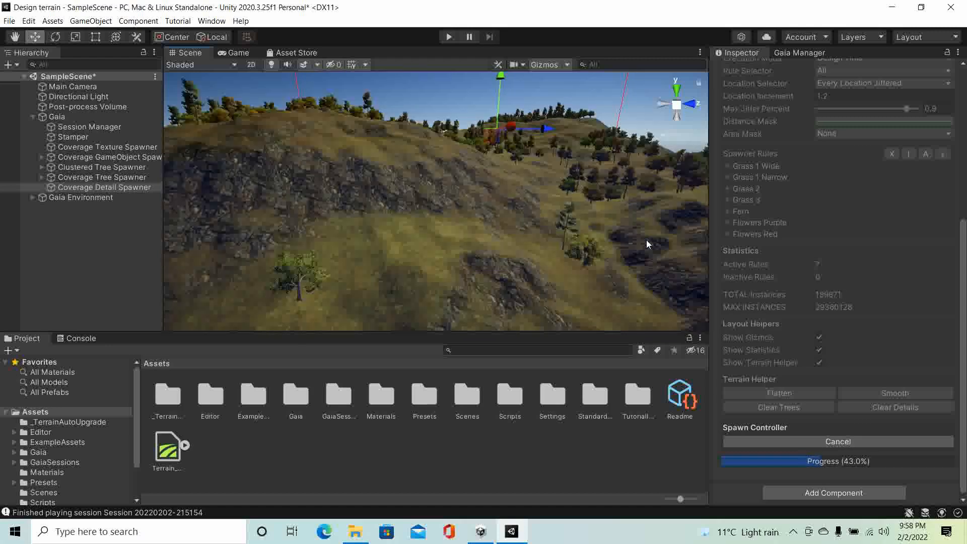
key("Up")
key("Right")
View the whole island from afar and from several angles until the detail spawning finishes.
middle_click_drag(645, 240, 683, 394)
scroll(572, 277, "down", 8)
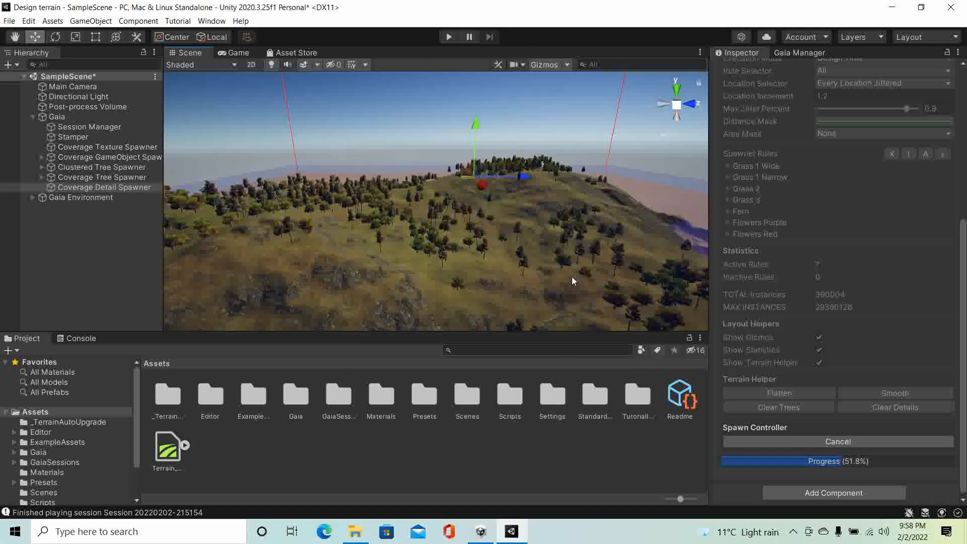
scroll(572, 278, "down", 6)
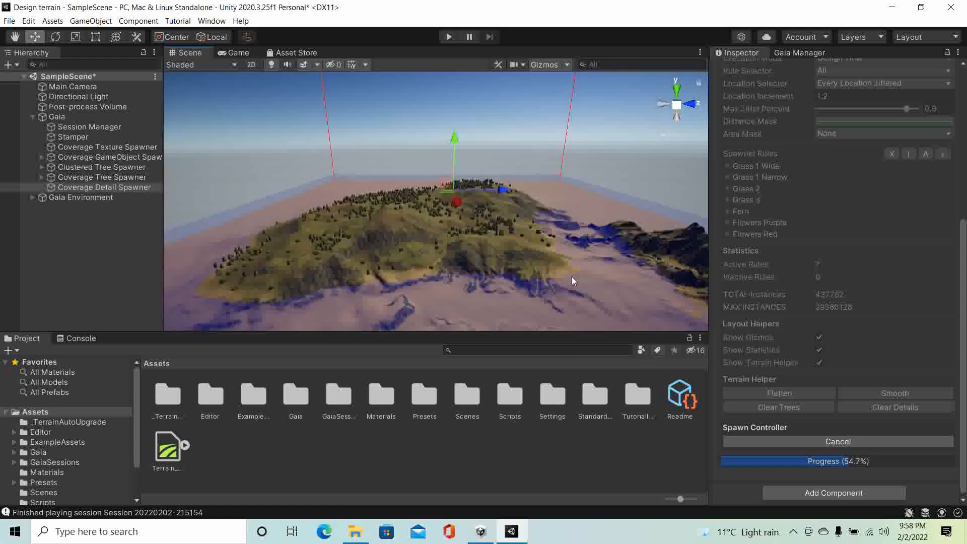
scroll(572, 278, "down", 4)
right_click_drag(572, 261, 594, 220)
middle_click_drag(593, 220, 682, 176)
scroll(553, 240, "up", 8)
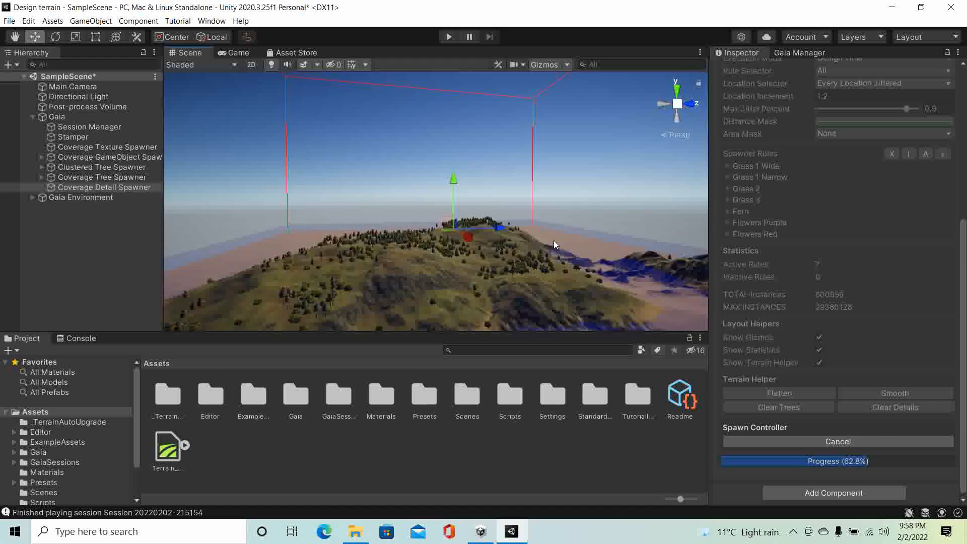
scroll(554, 240, "up", 2)
middle_click_drag(573, 277, 463, 265)
scroll(537, 269, "down", 5)
middle_click_drag(701, 268, 475, 252)
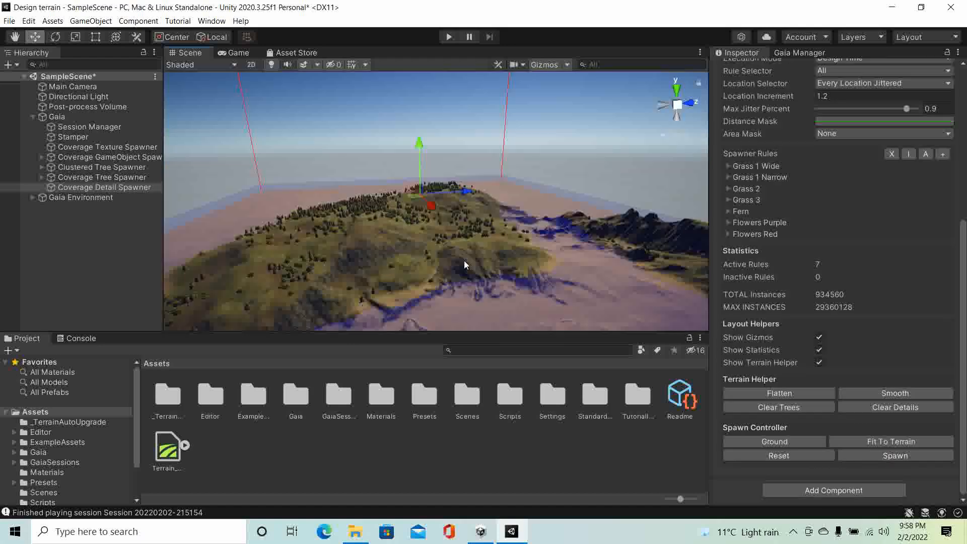
Examine the spawned grass at close range beside the rocky slope and around the trees.
scroll(452, 258, "up", 5)
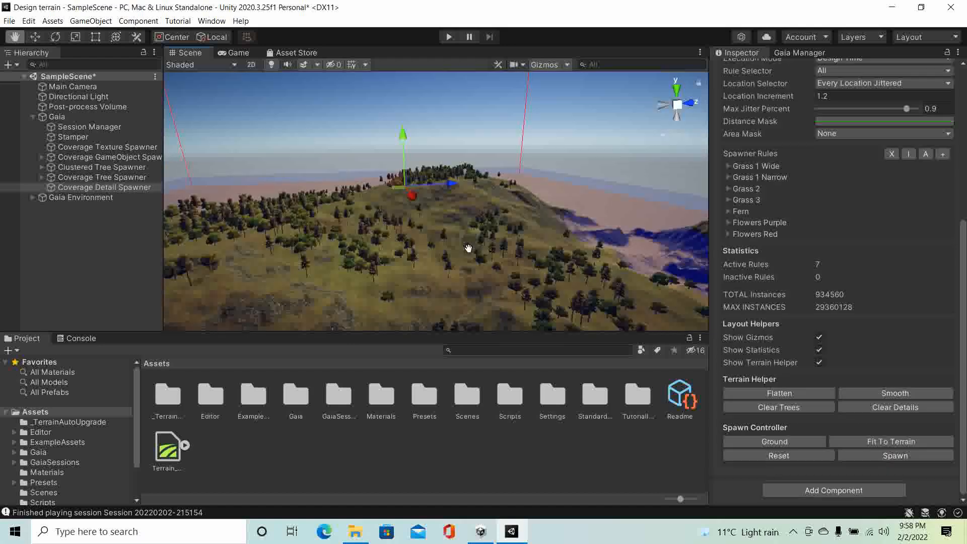
scroll(468, 237, "up", 10)
scroll(485, 219, "up", 3)
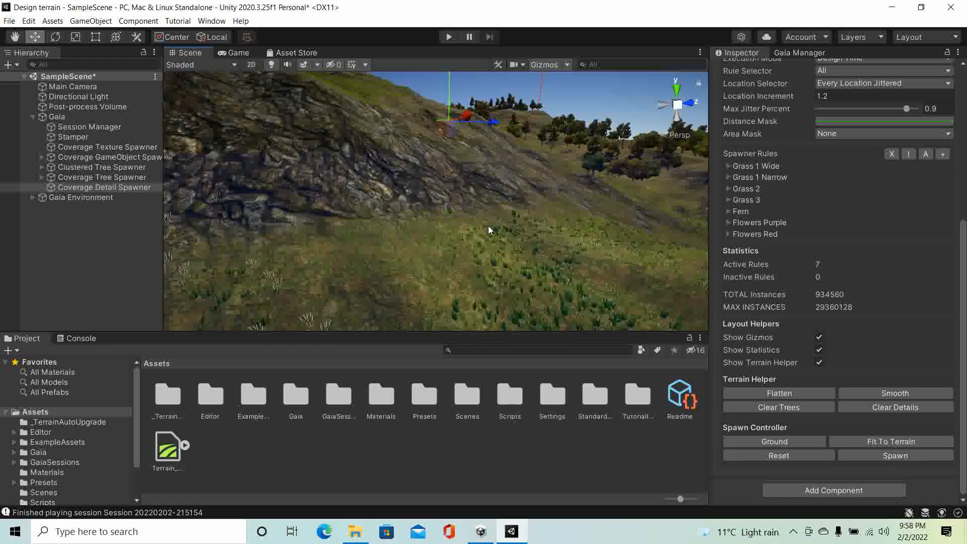
scroll(486, 225, "up", 5)
scroll(500, 234, "up", 5)
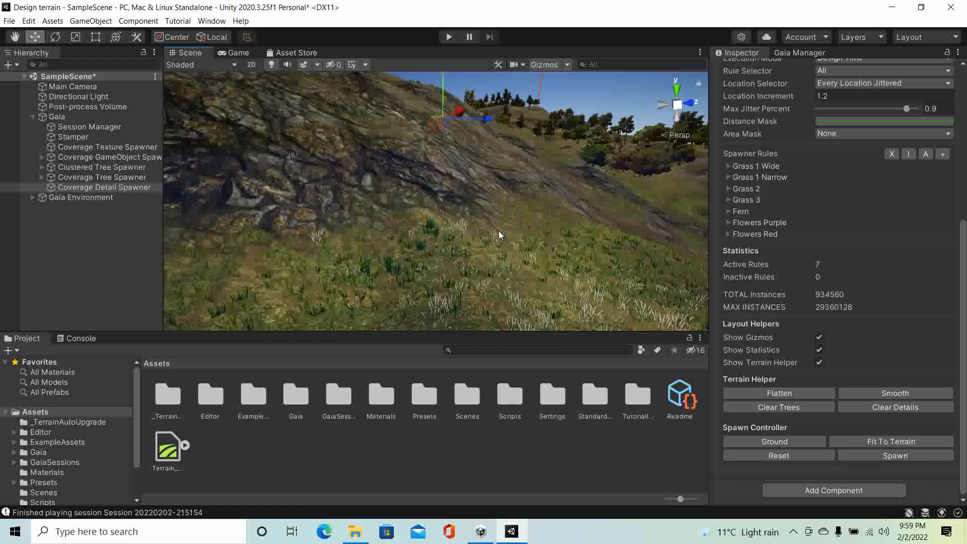
scroll(503, 237, "up", 3)
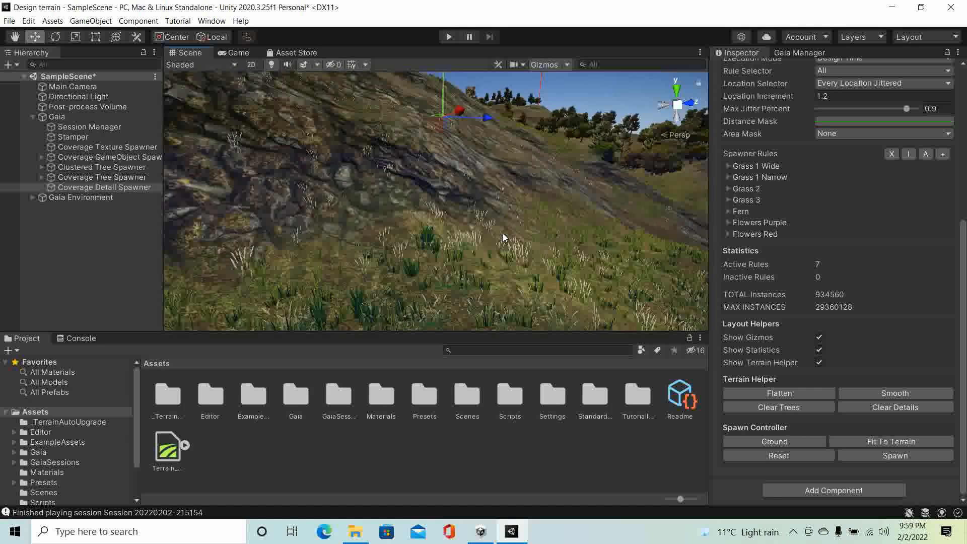
middle_click_drag(503, 233, 500, 238)
scroll(492, 233, "up", 6)
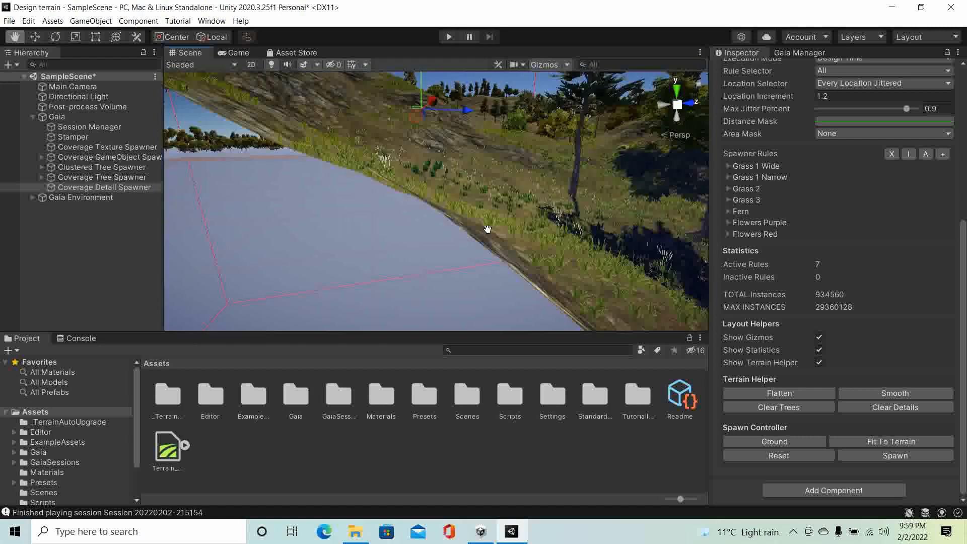
scroll(487, 228, "down", 5)
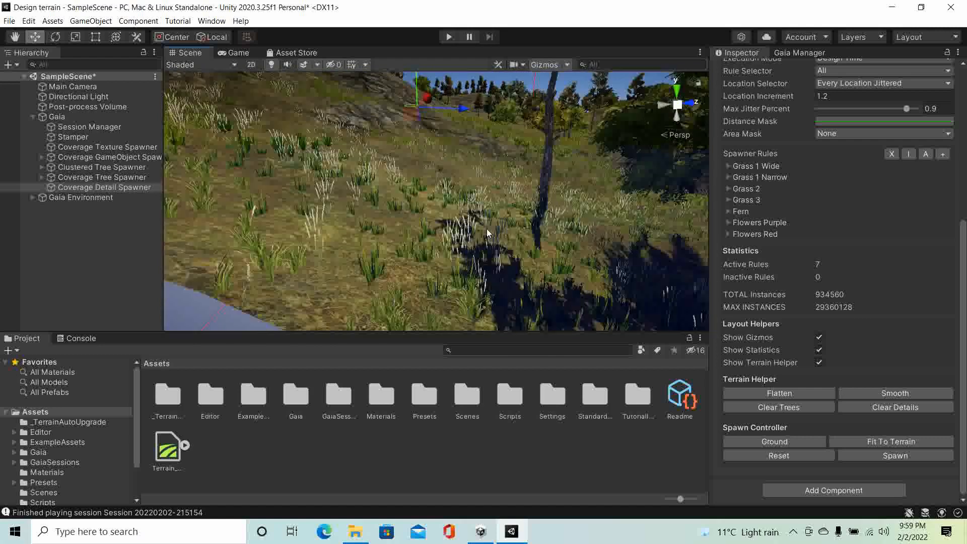
Examine the spawned grass and red flowers across the open meadow near the tall conifers.
scroll(502, 226, "down", 5)
middle_click_drag(501, 227, 458, 236)
scroll(487, 227, "down", 8)
scroll(467, 238, "up", 4)
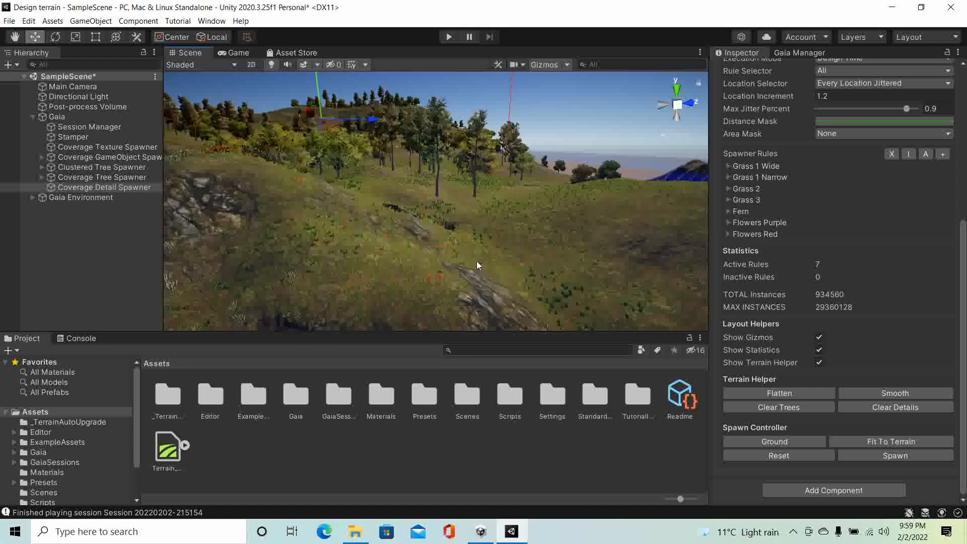
scroll(476, 261, "up", 4)
middle_click_drag(475, 262, 470, 261)
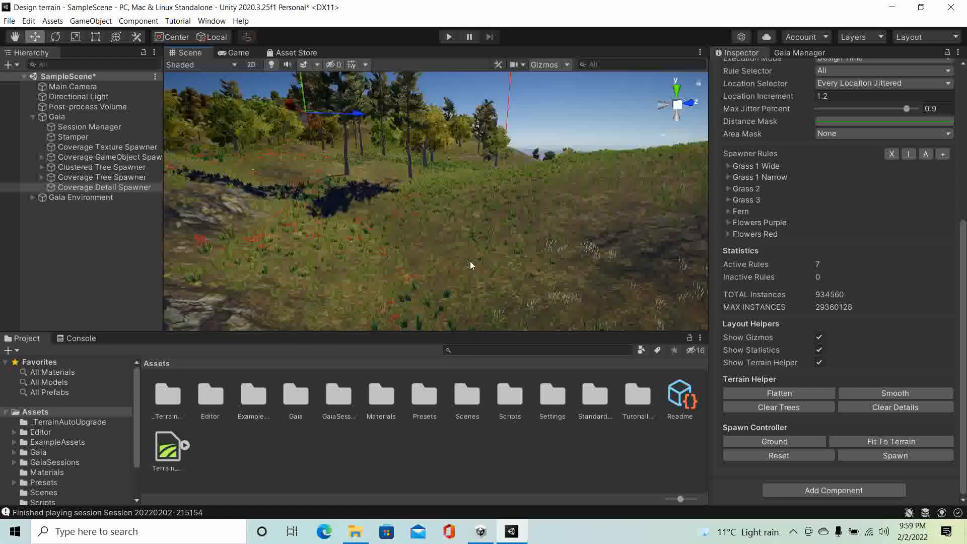
Create Gaia's player, wind, water and screenshotter objects from the Gaia Manager's standard workflow.
scroll(469, 261, "up", 4)
right_click_drag(470, 261, 558, 236)
scroll(558, 236, "down", 6)
middle_click_drag(527, 231, 576, 239)
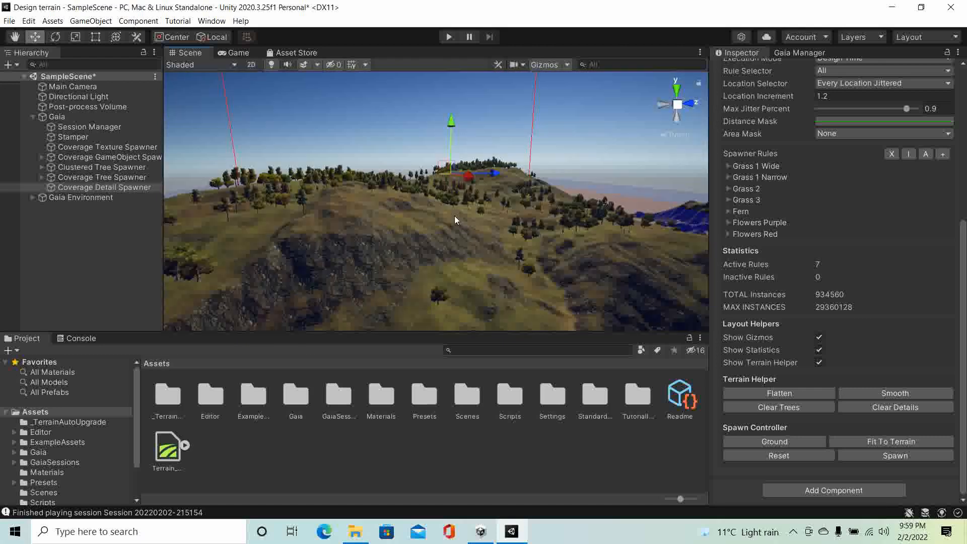
left_click(805, 53)
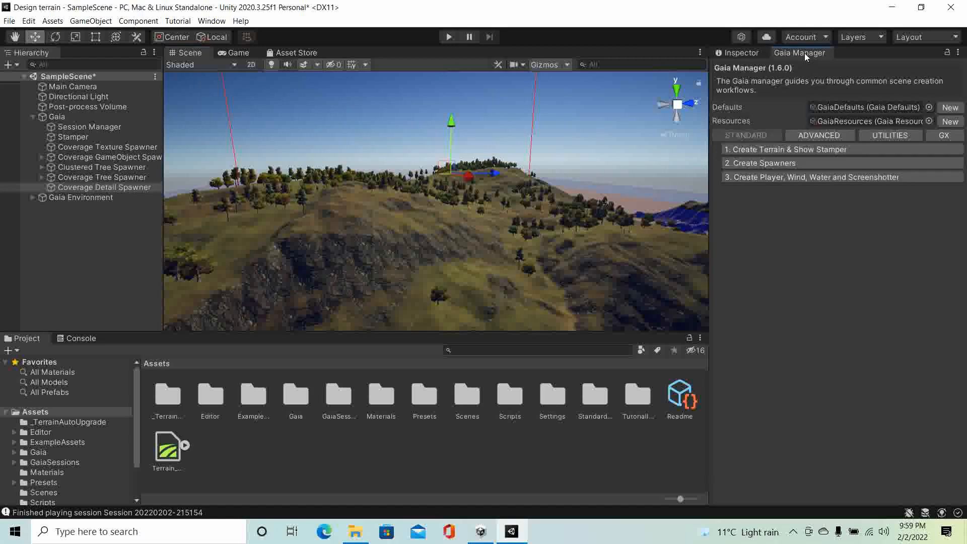
left_click(779, 178)
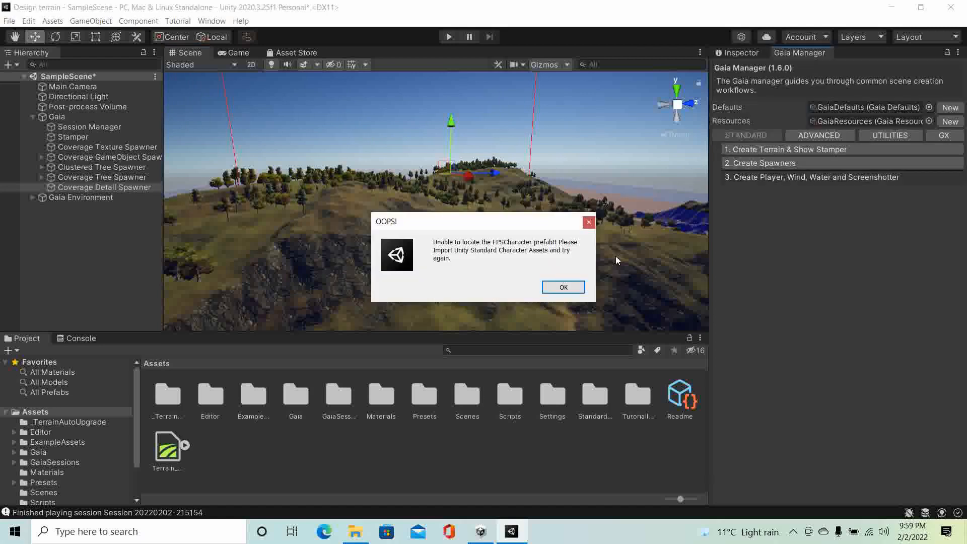
left_click(569, 290)
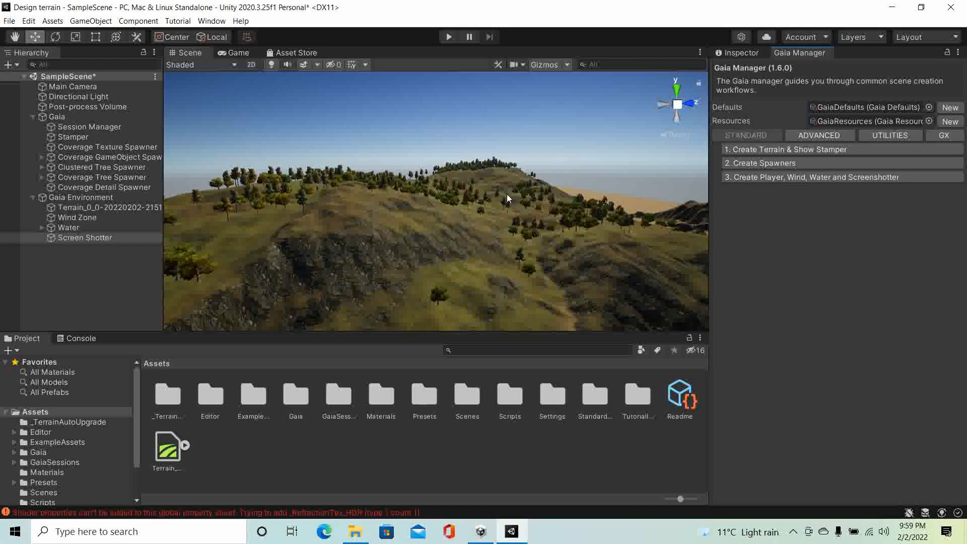
Upgrade all project materials to UniversalRP materials through the Universal Render Pipeline options.
scroll(506, 195, "down", 10)
scroll(501, 194, "up", 4)
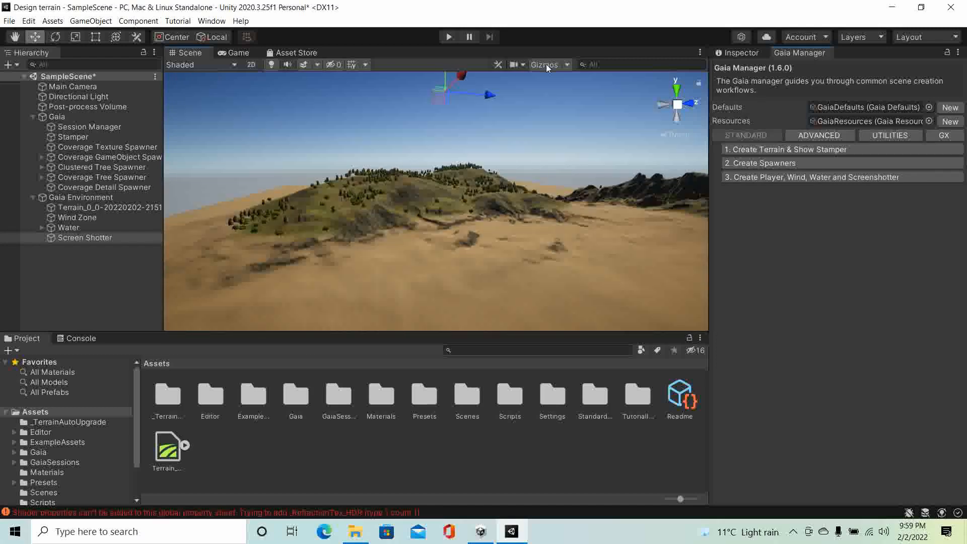
middle_click_drag(520, 137, 471, 186)
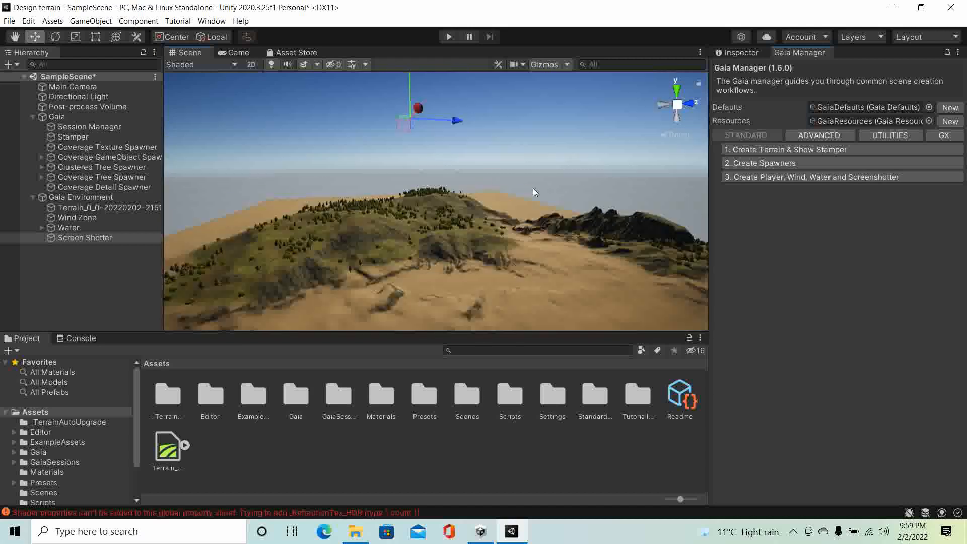
right_click_drag(503, 149, 481, 186)
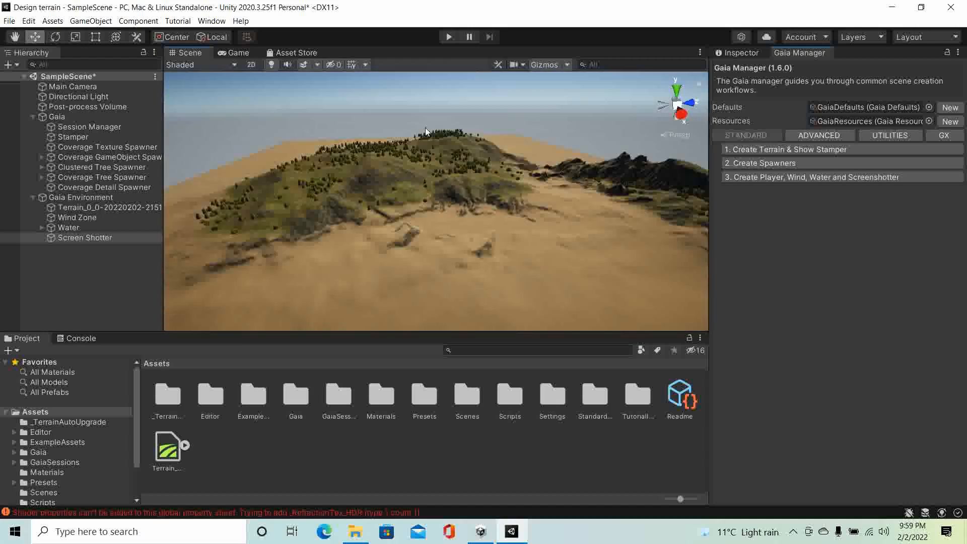
scroll(418, 159, "down", 2)
left_click(29, 20)
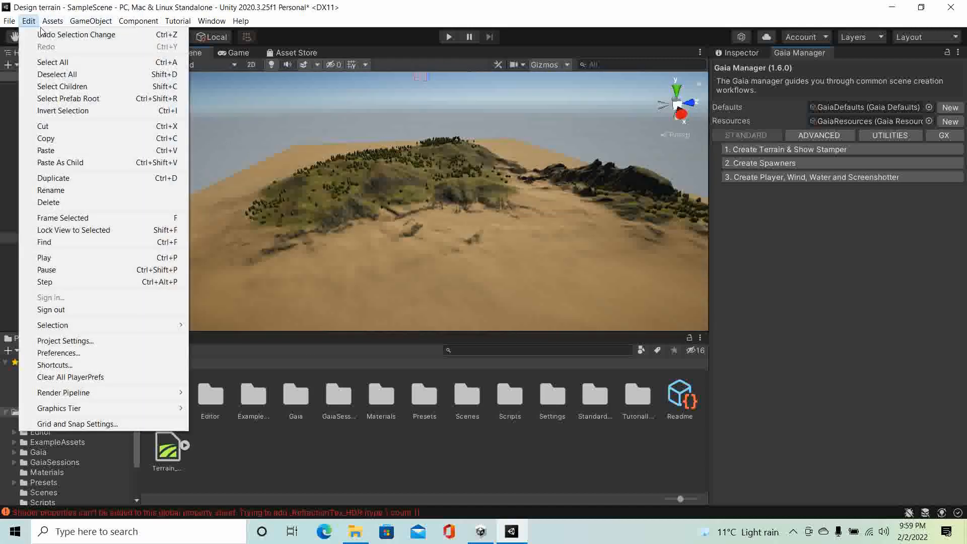
mouse_move(76, 392)
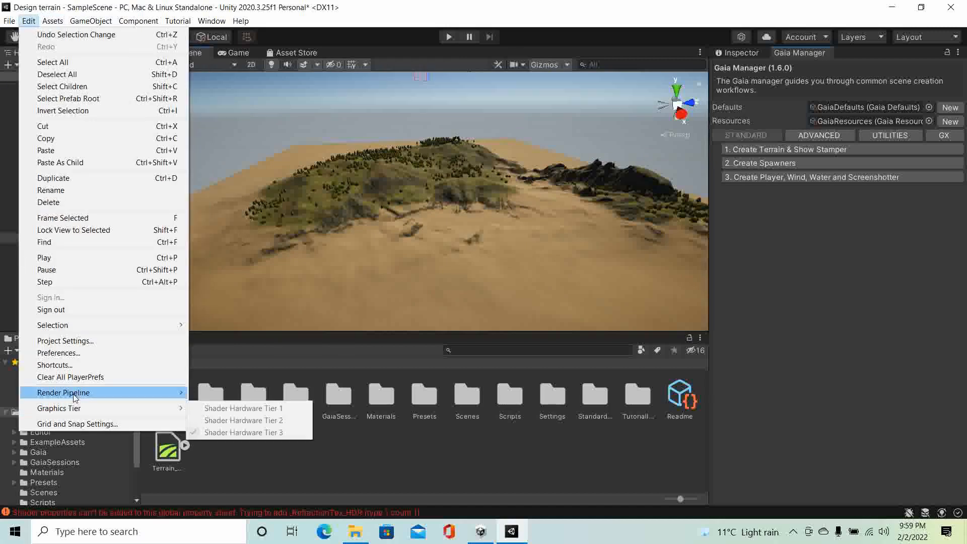
mouse_move(197, 408)
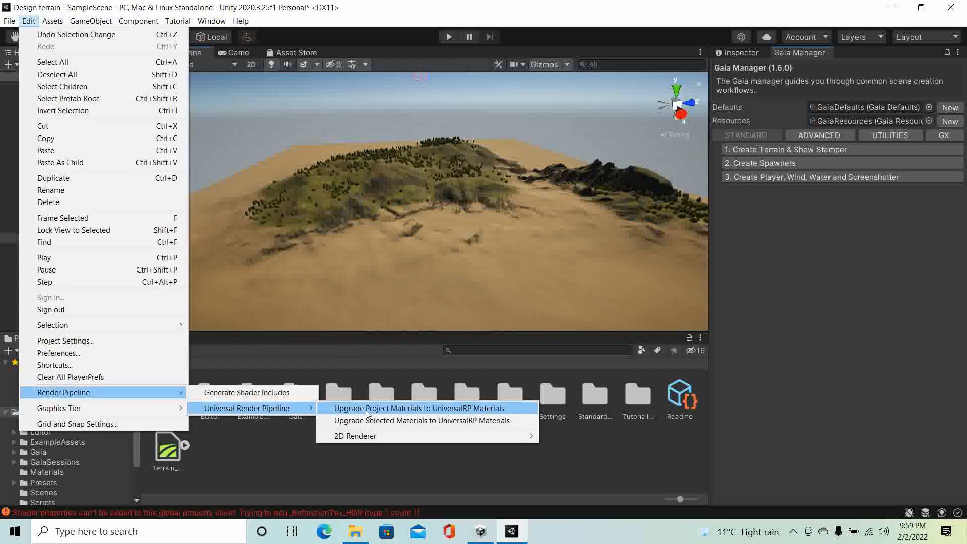
left_click(363, 409)
left_click(516, 287)
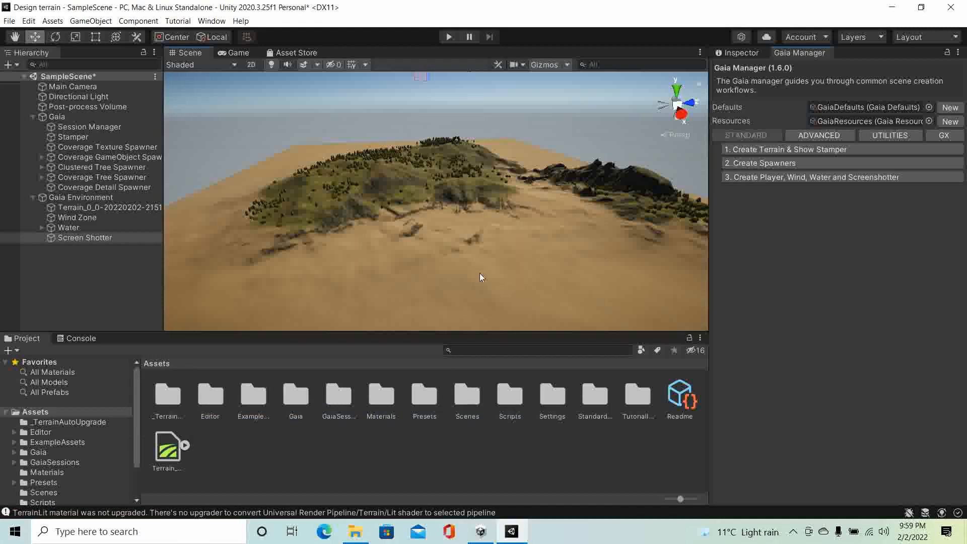
Delete the Wind Zone, Water and Screen Shotter objects from the Gaia Environment group.
middle_click_drag(485, 199, 428, 188)
scroll(437, 191, "up", 8)
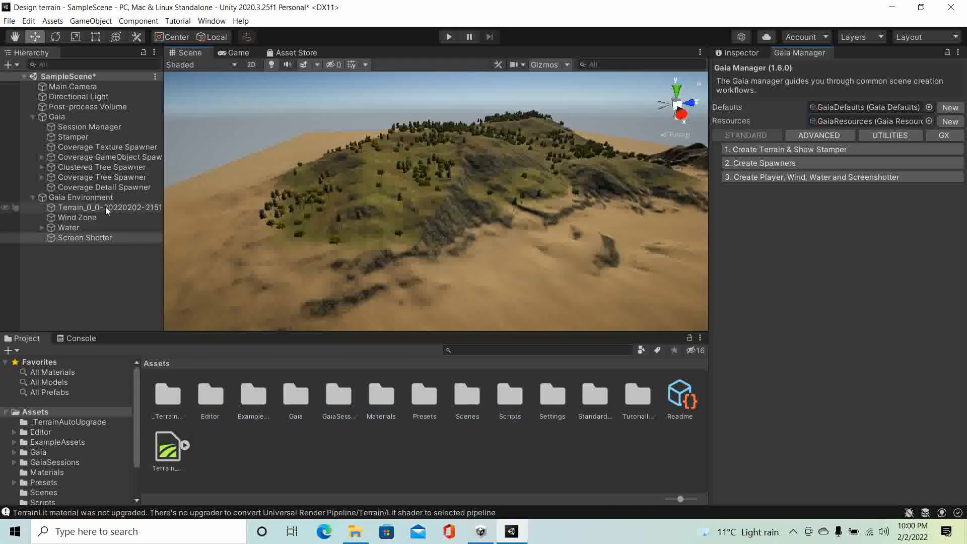
left_click(56, 228)
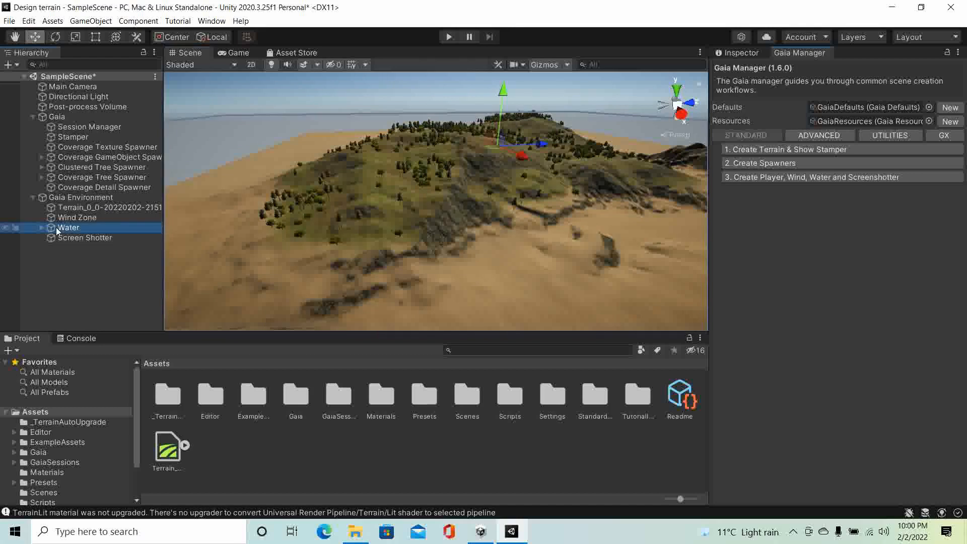
left_click(47, 217)
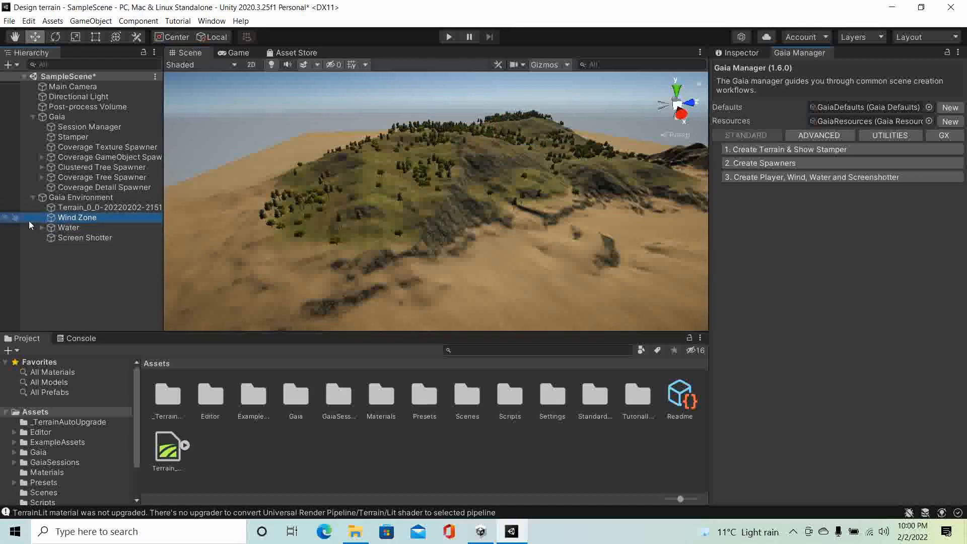
key("Delete")
left_click(53, 219)
key("Delete")
left_click(56, 220)
key("Delete")
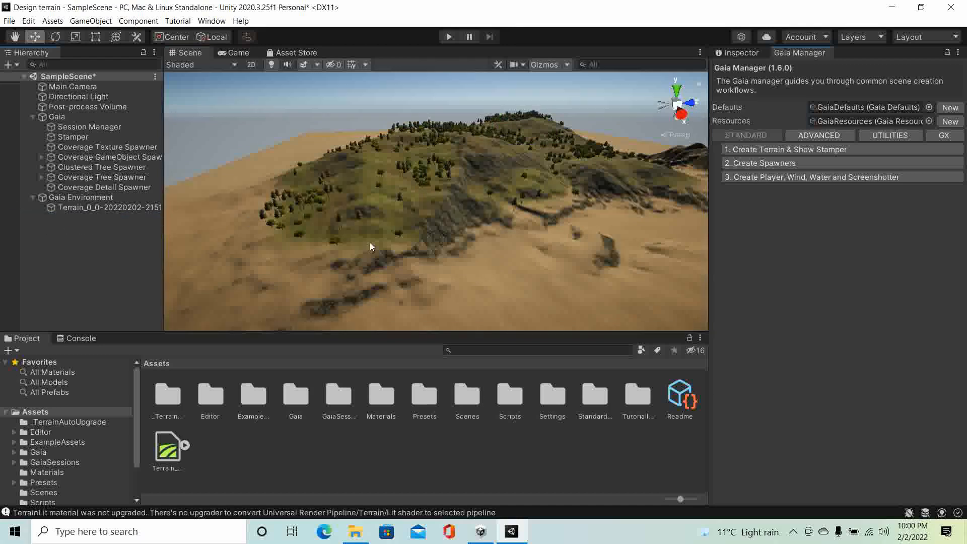
Import the complete Simple Water Shader URP package from My Assets and close the Package Manager.
scroll(365, 237, "down", 3)
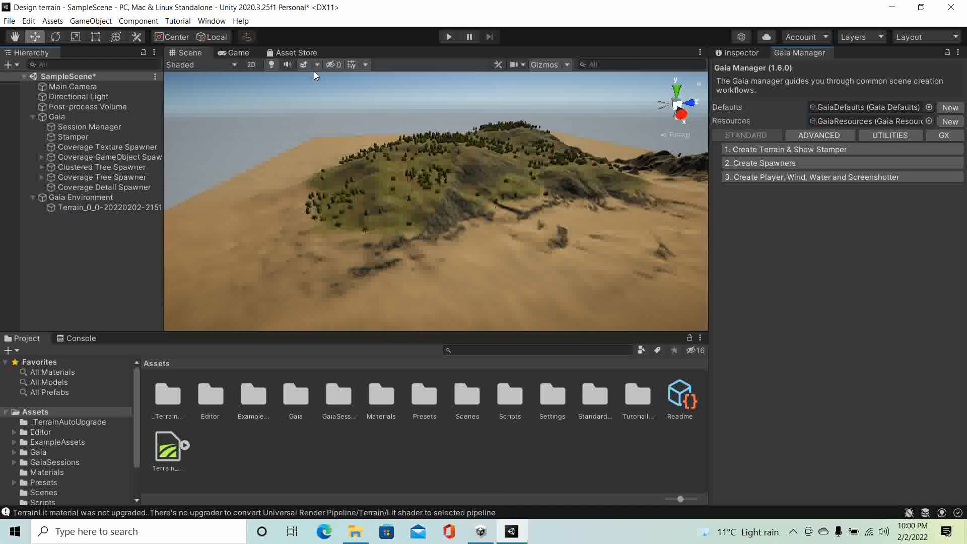
left_click(211, 21)
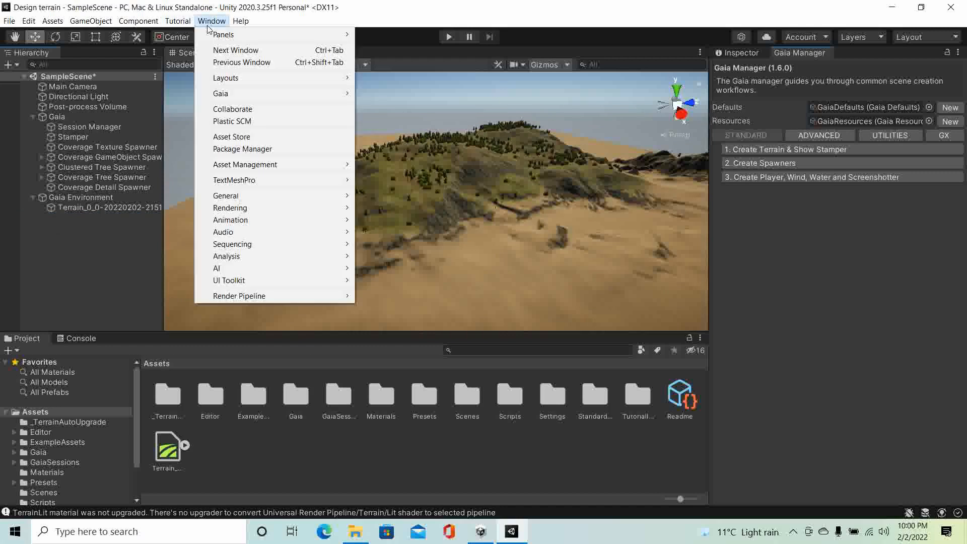
left_click(275, 149)
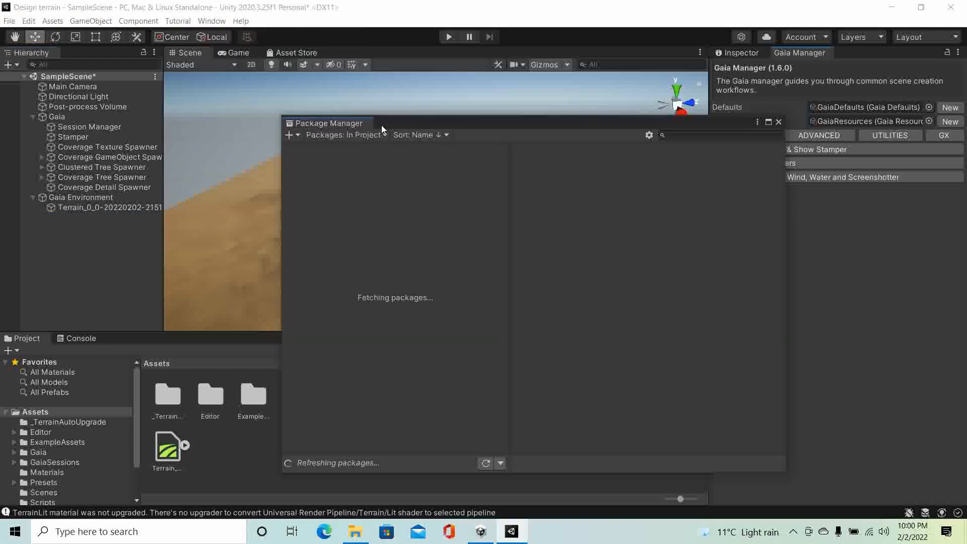
left_click(325, 135)
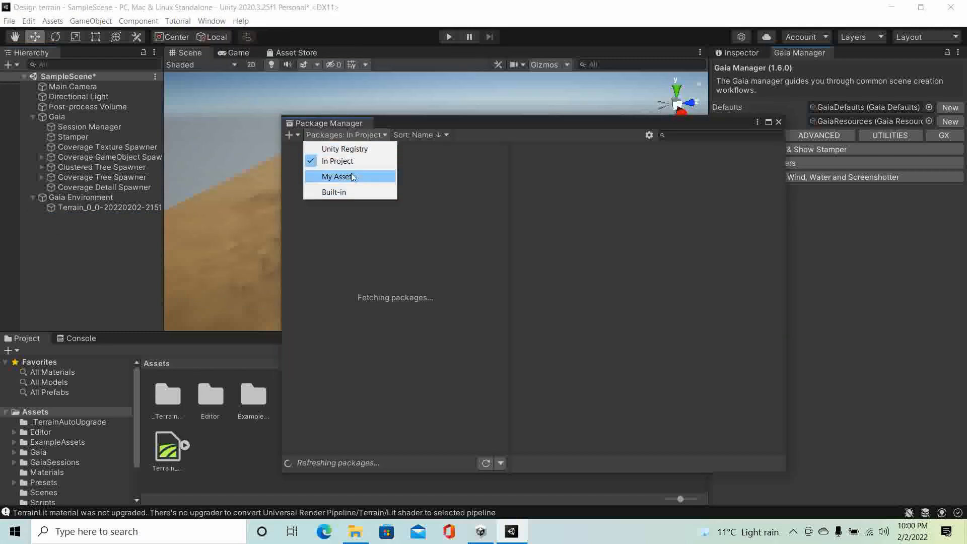
left_click(353, 178)
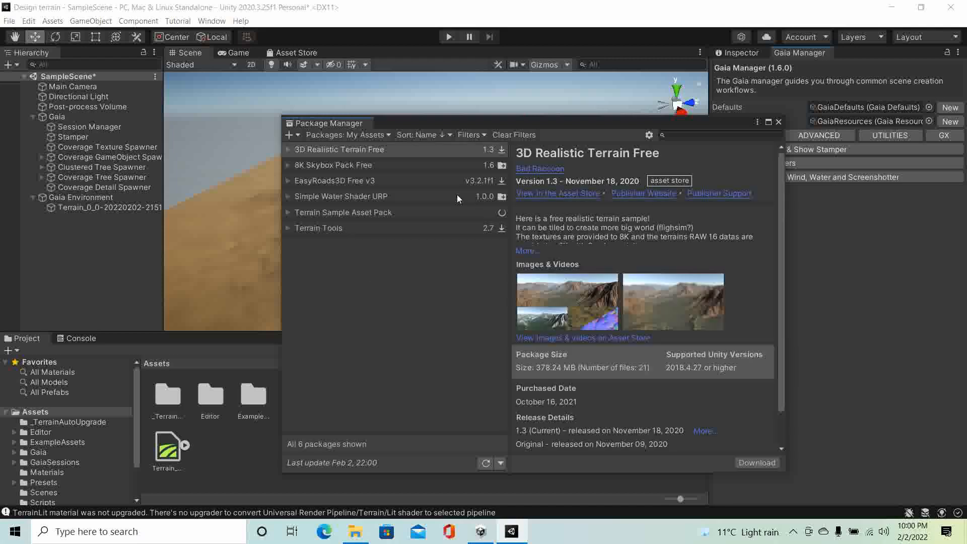
left_click(351, 200)
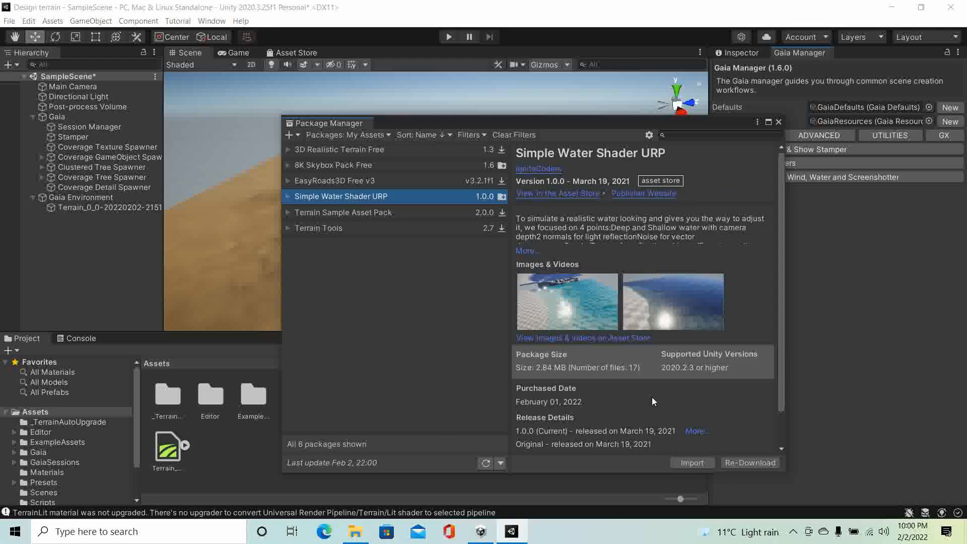
left_click(692, 462)
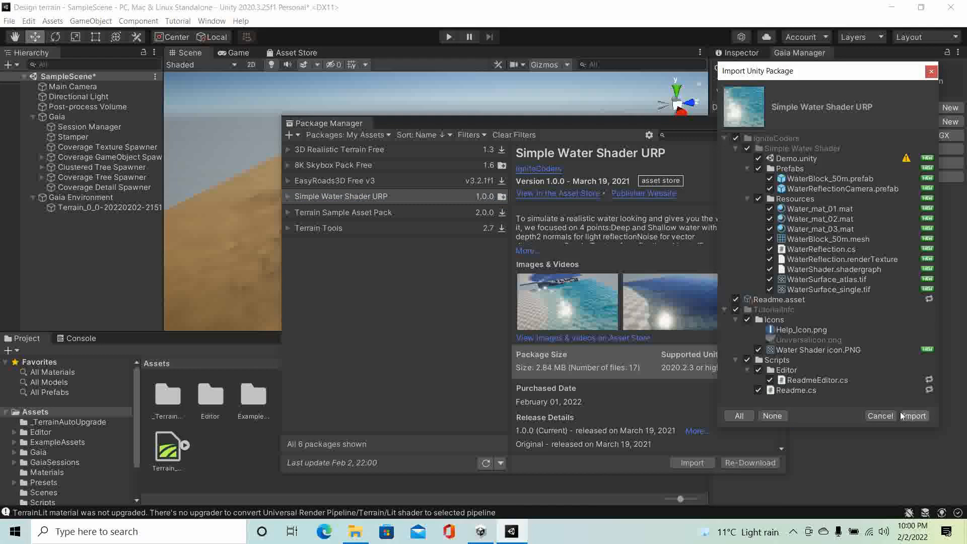
left_click(909, 416)
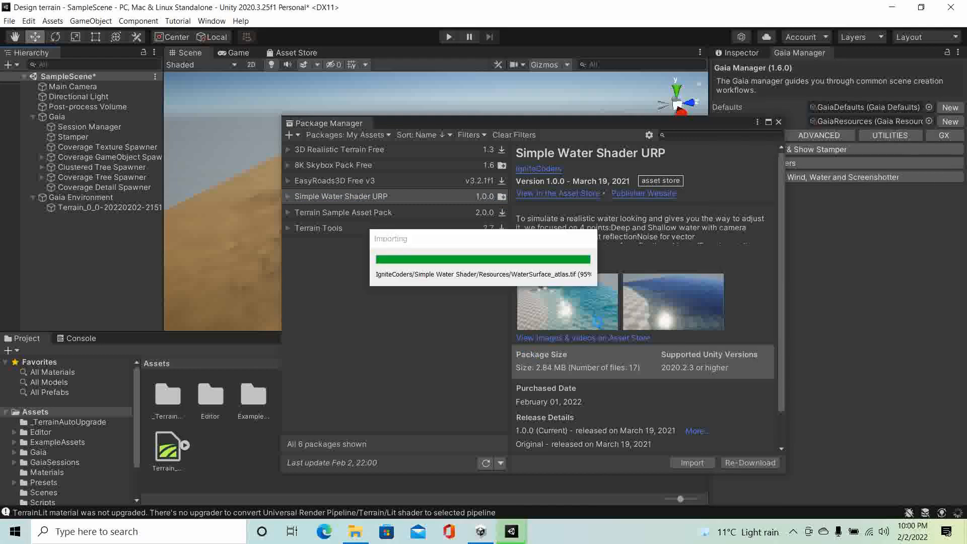
left_click(777, 124)
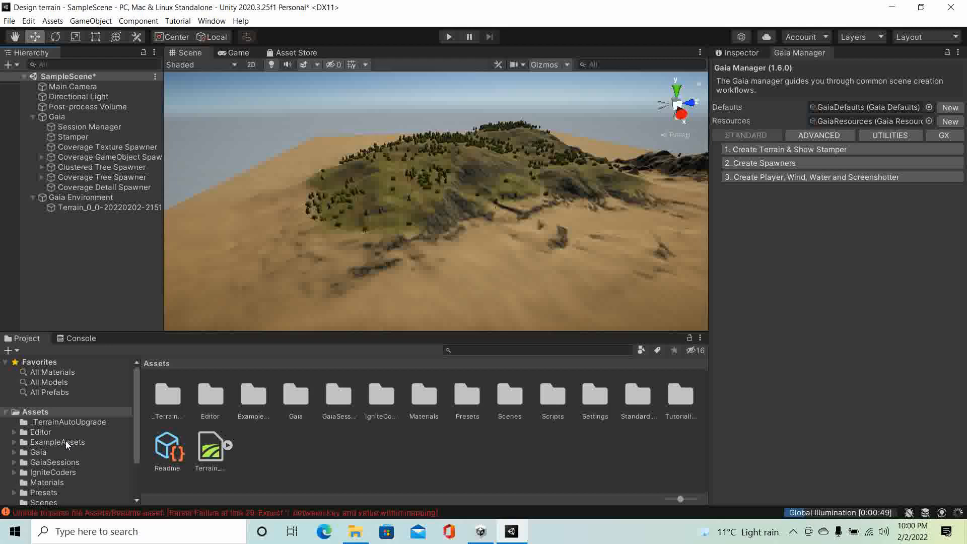
Search the project assets for "simpl" and open the Simple Water Shader folder.
scroll(66, 440, "down", 3)
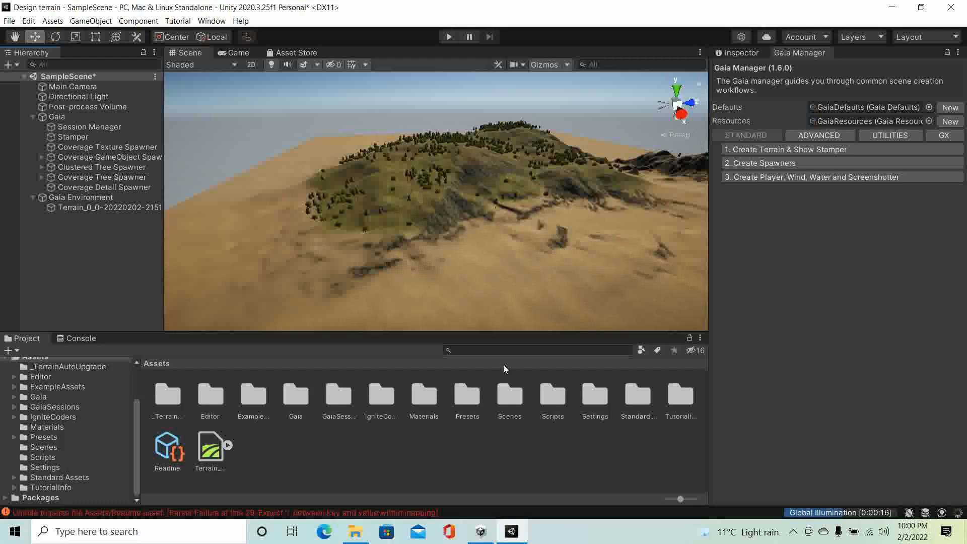
left_click(500, 351)
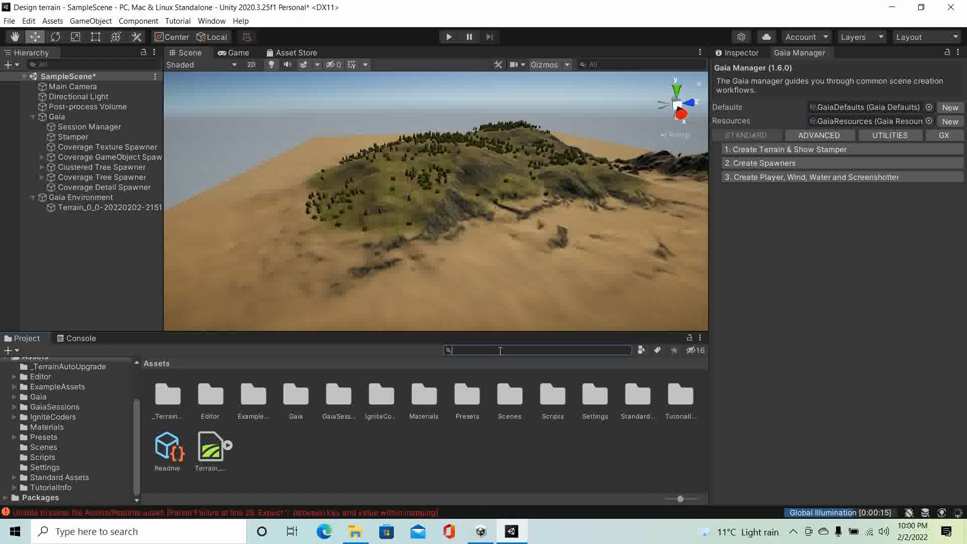
type("sim")
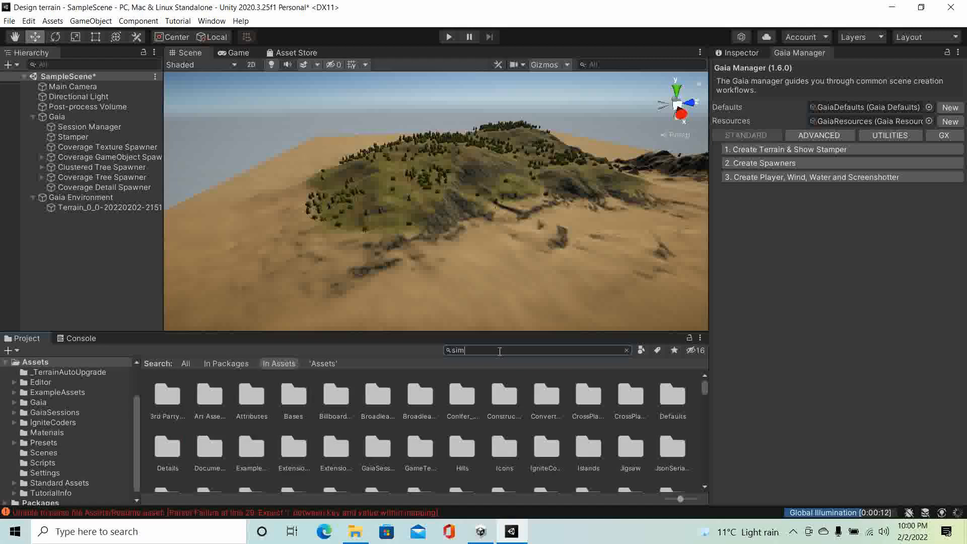
type("pl")
double_click(175, 398)
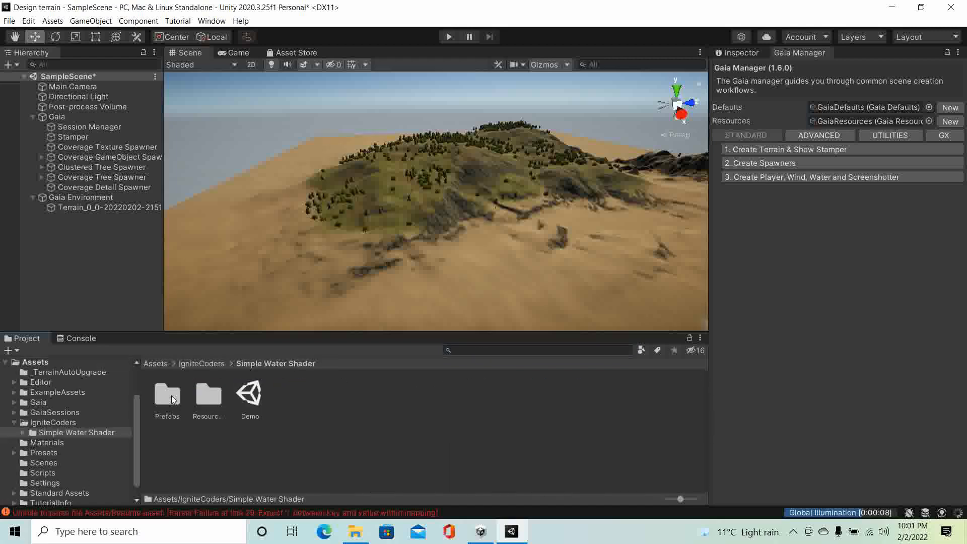
Look through the Prefabs and Resources folders of Simple Water Shader and return to its main folder.
double_click(174, 398)
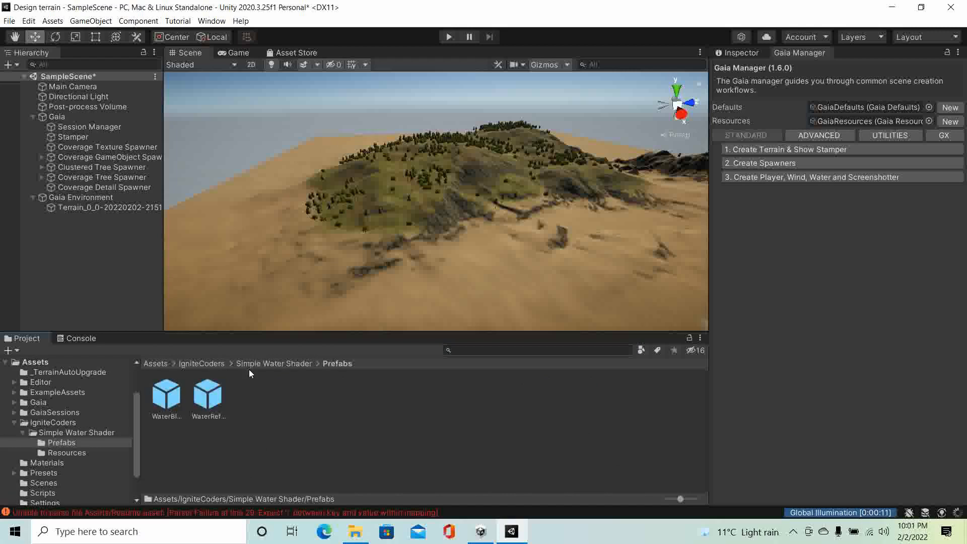
left_click(272, 363)
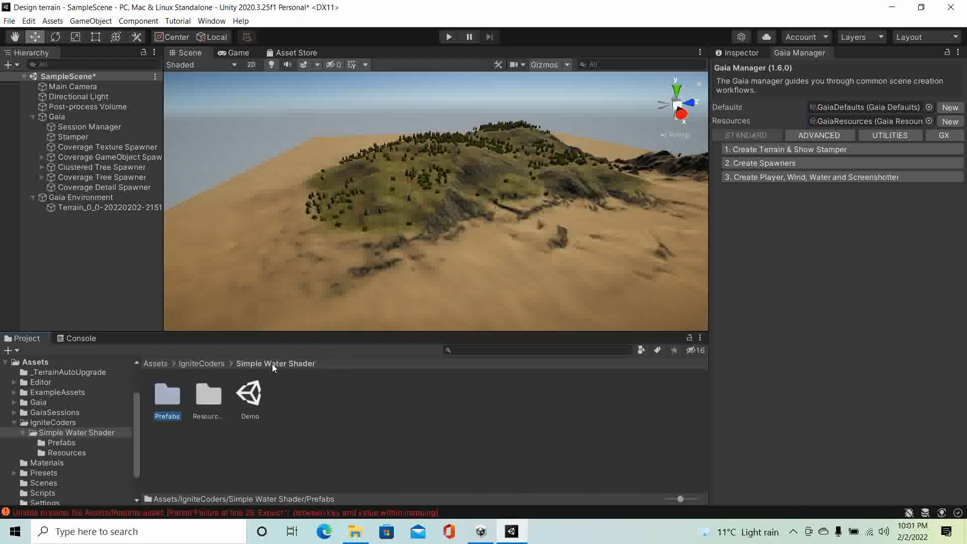
double_click(204, 397)
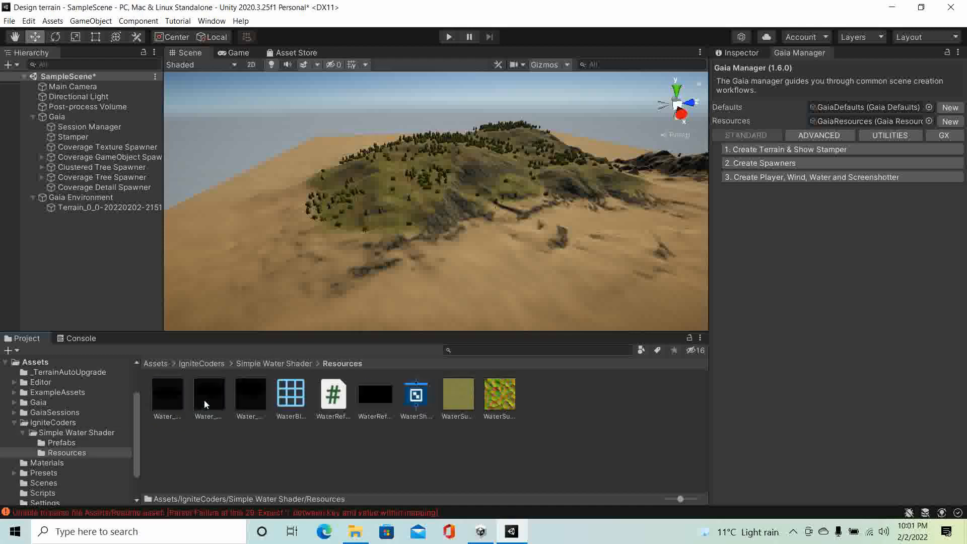
left_click(273, 364)
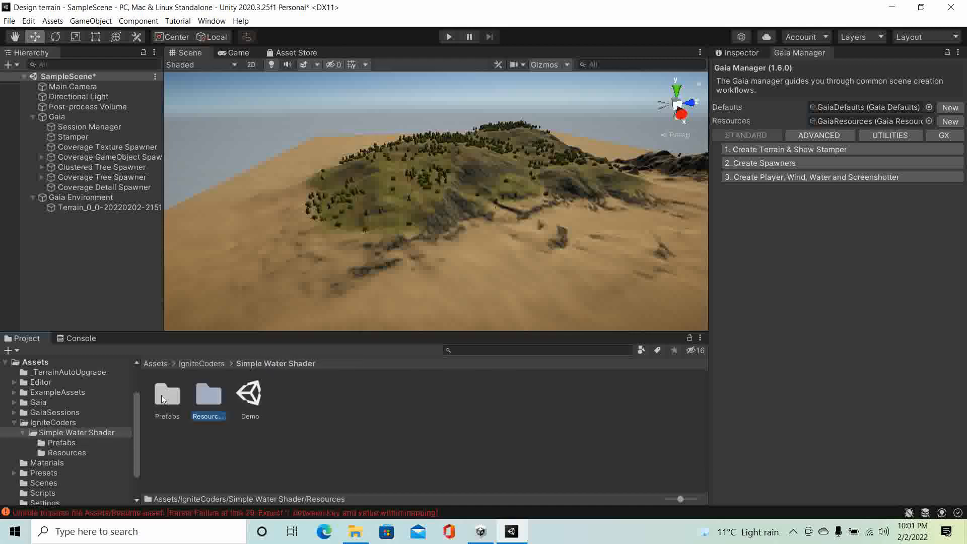
double_click(161, 394)
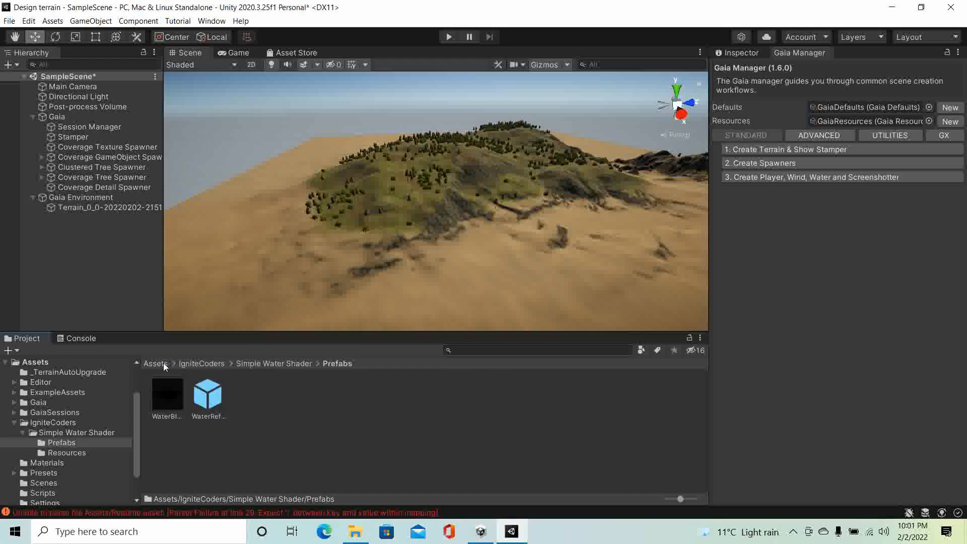
left_click(282, 364)
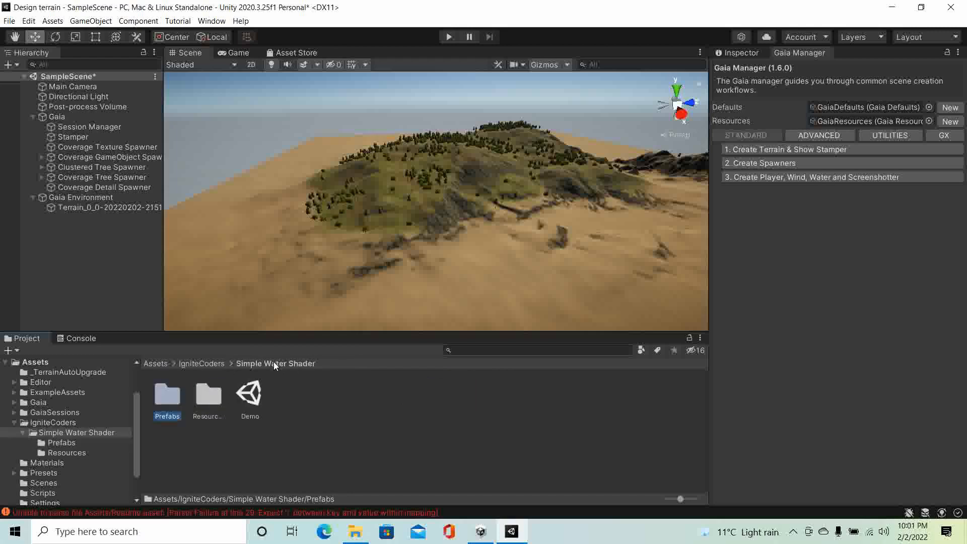
left_click(191, 413)
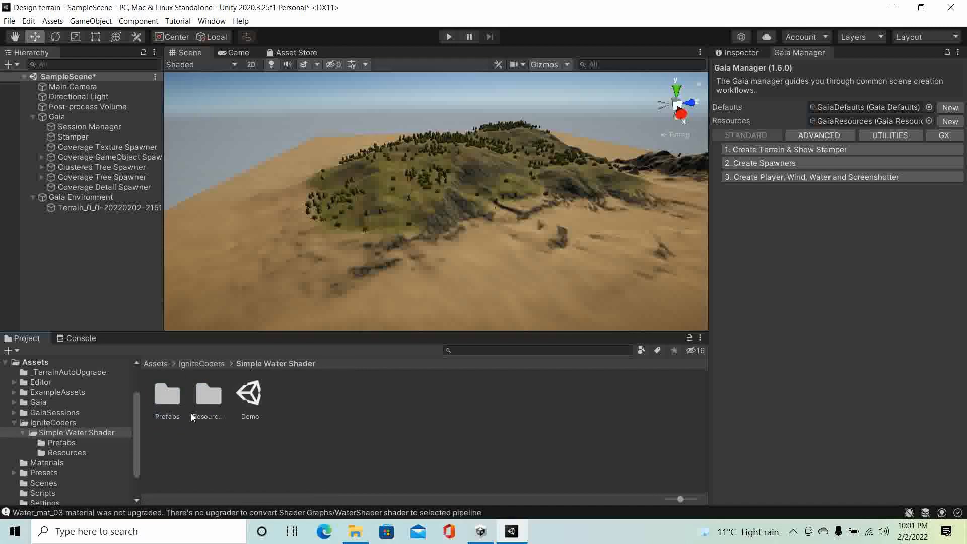
Place the WaterBlock_50m prefab from the Prefabs folder on the sand in front of the hill and frame it in the scene.
double_click(168, 397)
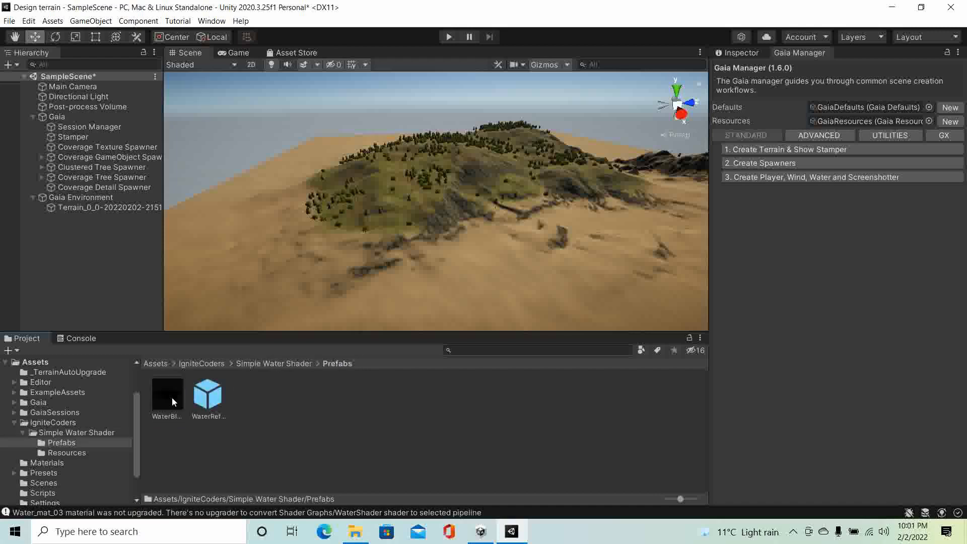
left_click_drag(169, 397, 355, 258)
left_click_drag(464, 256, 464, 256)
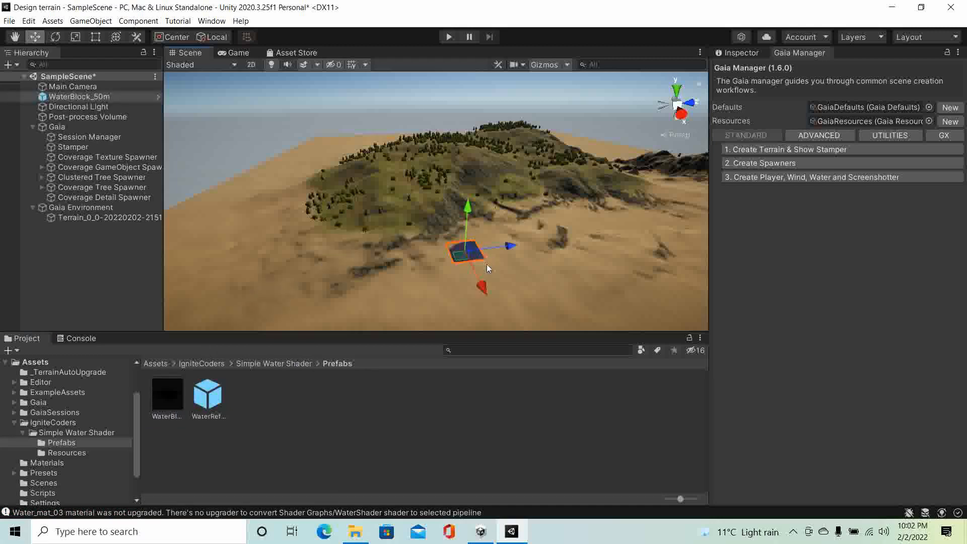
key("f")
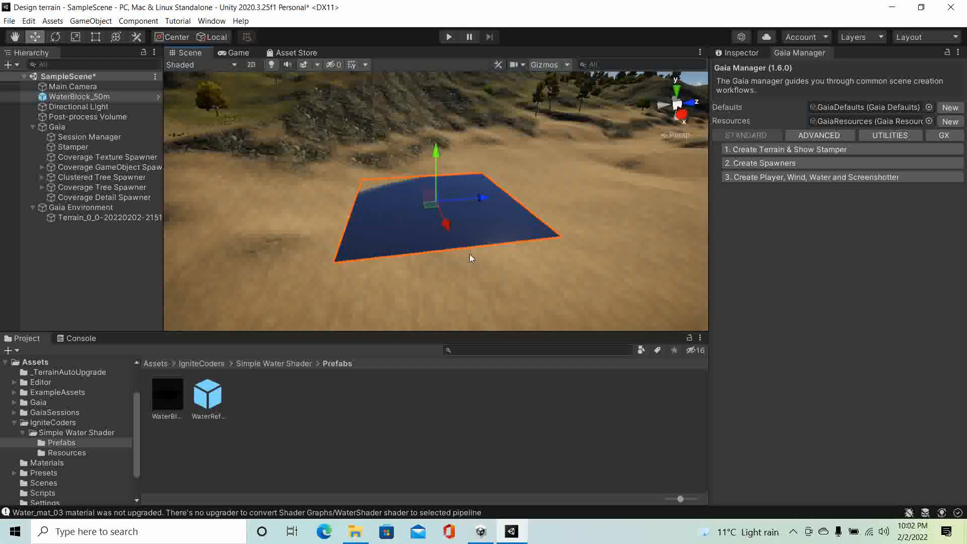
Stretch the water block with the Rect tool past the far side of the hill and out to both sides of the terrain.
key("t")
scroll(478, 258, "down", 5)
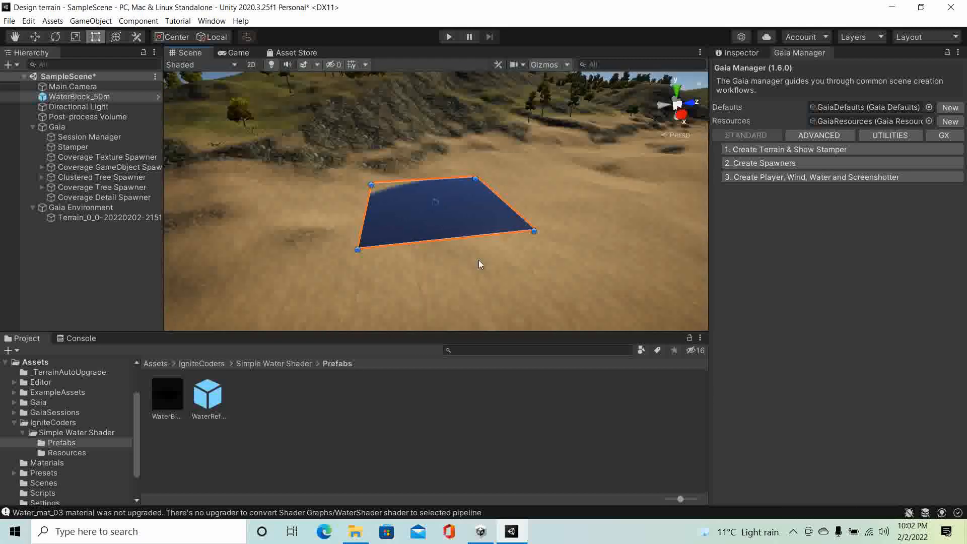
scroll(479, 260, "down", 8)
right_click_drag(529, 186, 524, 228)
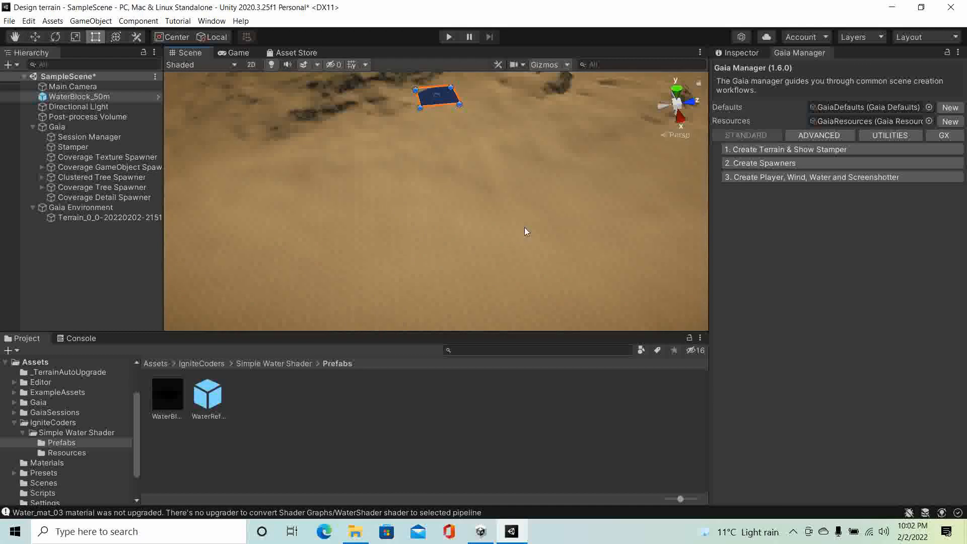
middle_click_drag(524, 227, 524, 279)
scroll(524, 279, "down", 12)
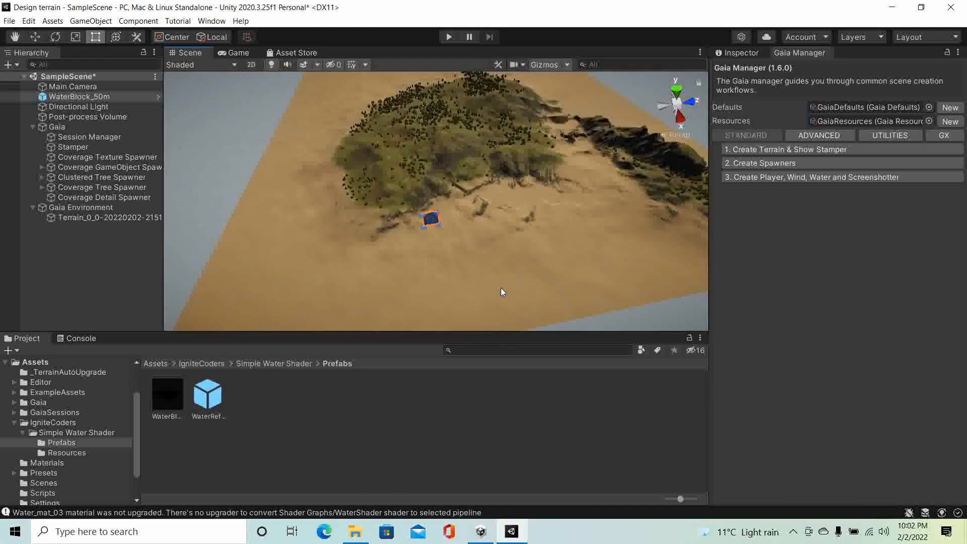
scroll(511, 204, "up", 8)
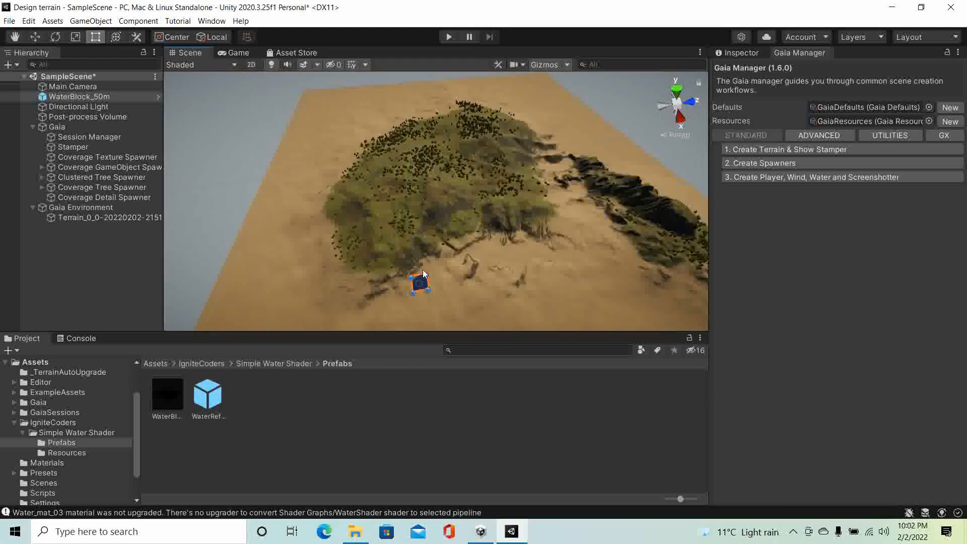
left_click_drag(415, 286, 389, 80)
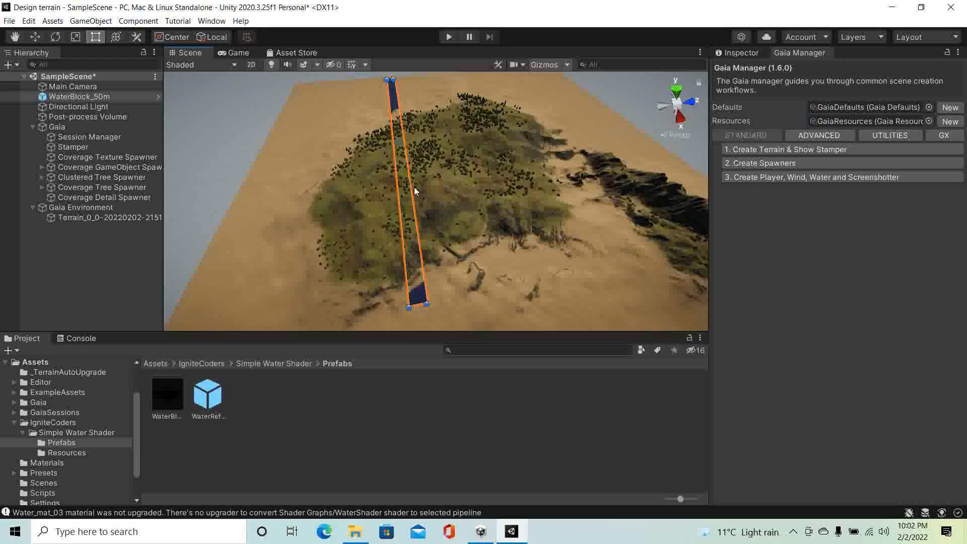
left_click_drag(404, 154, 653, 143)
left_click_drag(398, 173, 245, 183)
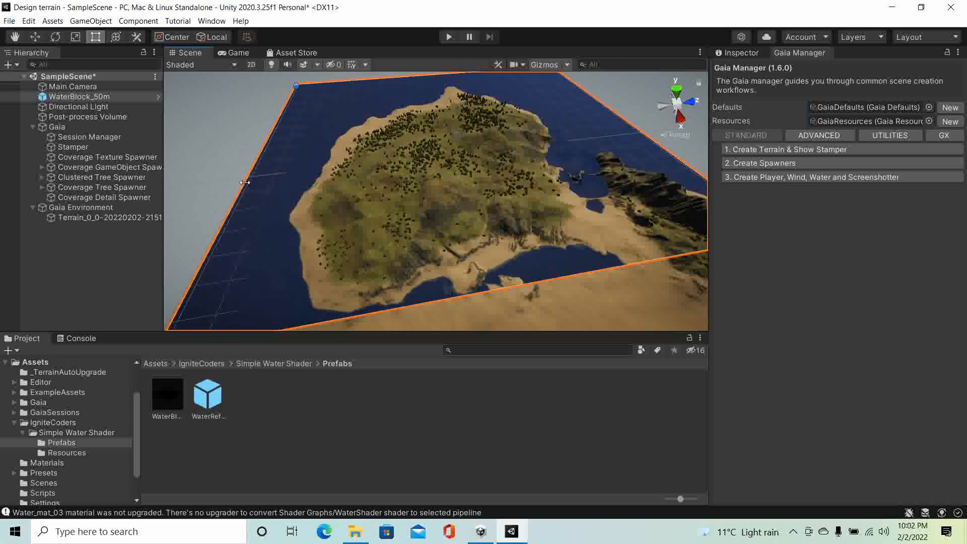
Extend the water block over the sandy front of the terrain and align its remaining edges with the terrain border.
scroll(468, 211, "down", 6)
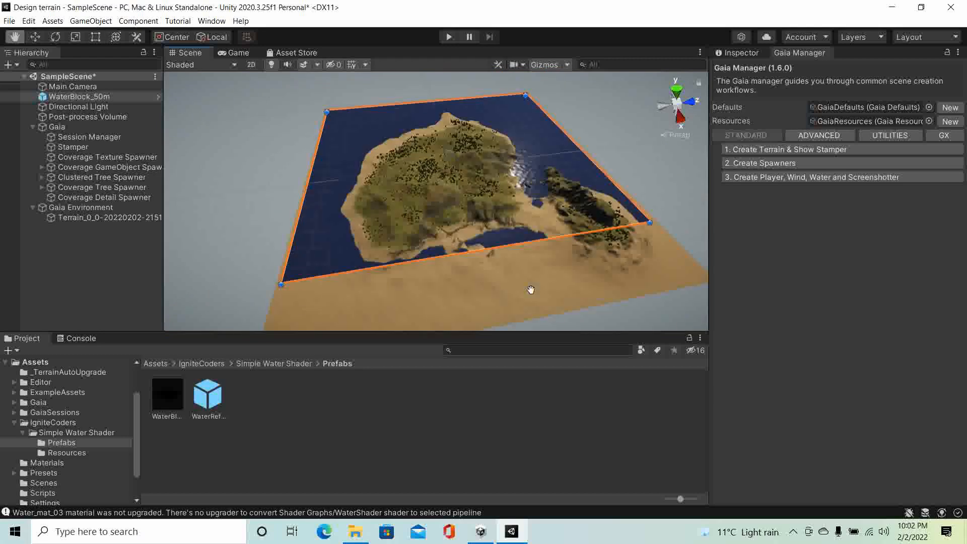
left_click_drag(463, 226, 492, 295)
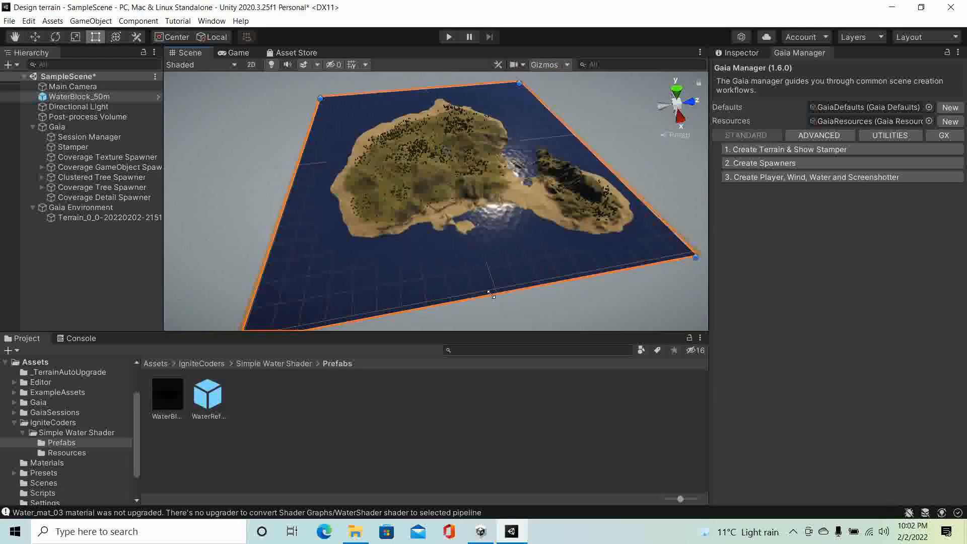
middle_click_drag(556, 211, 456, 280)
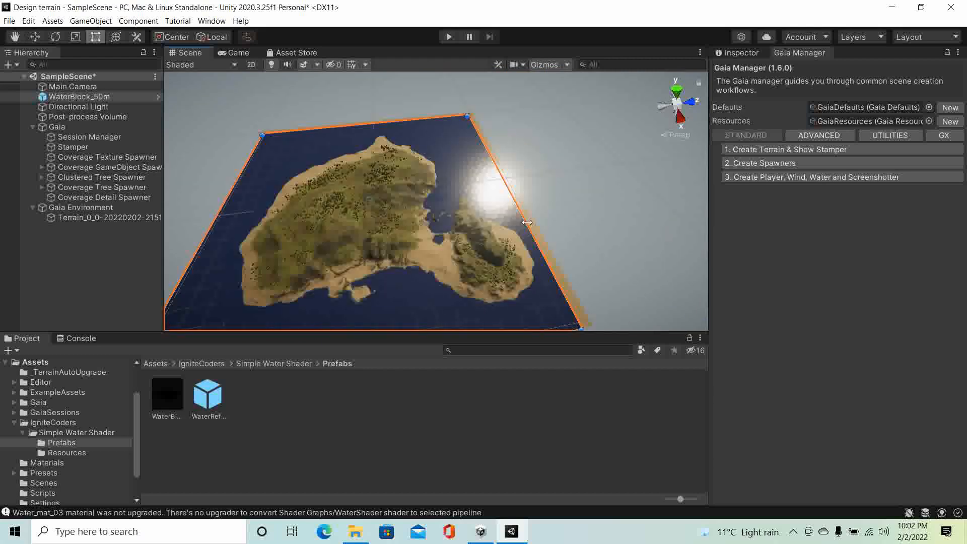
left_click_drag(528, 219, 531, 220)
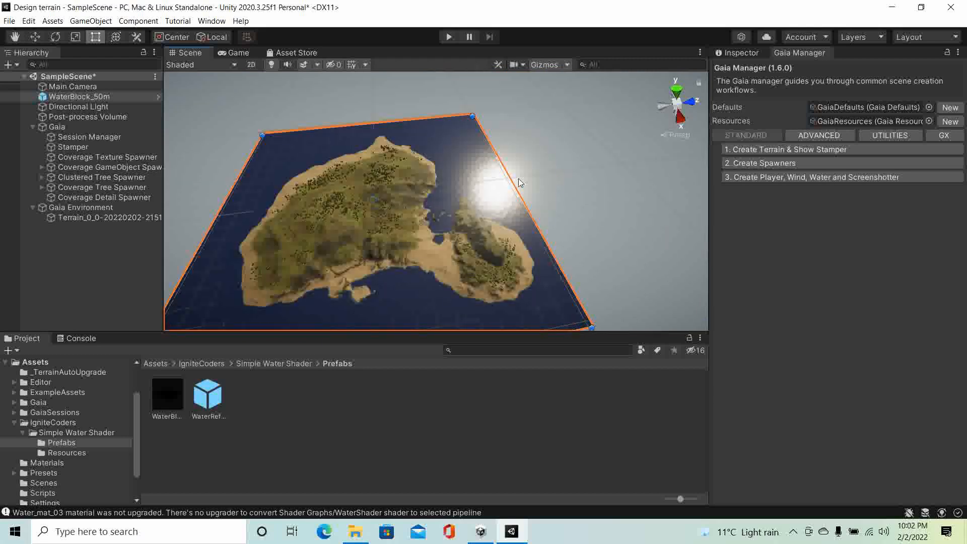
right_click_drag(581, 165, 547, 209)
middle_click_drag(516, 162, 511, 372)
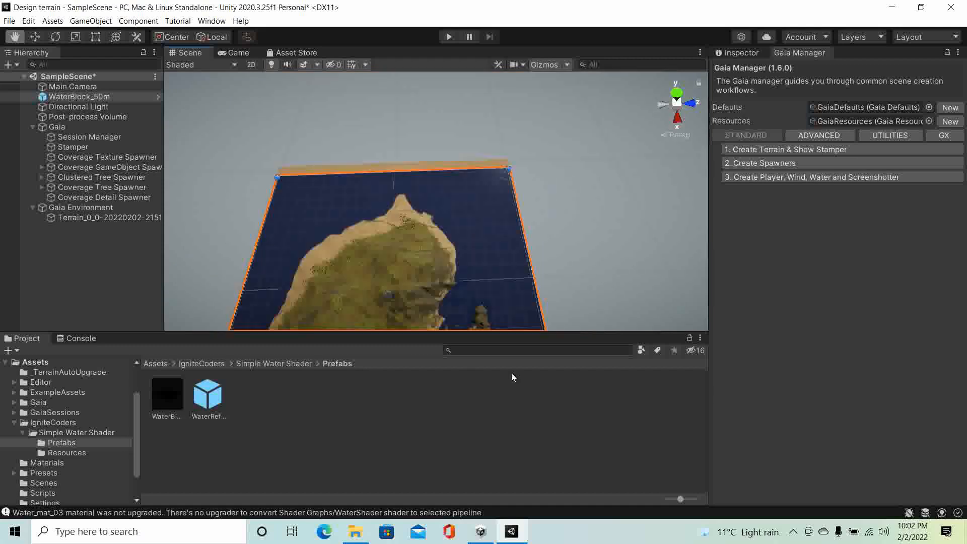
left_click_drag(432, 174, 406, 168)
left_click_drag(262, 230, 260, 233)
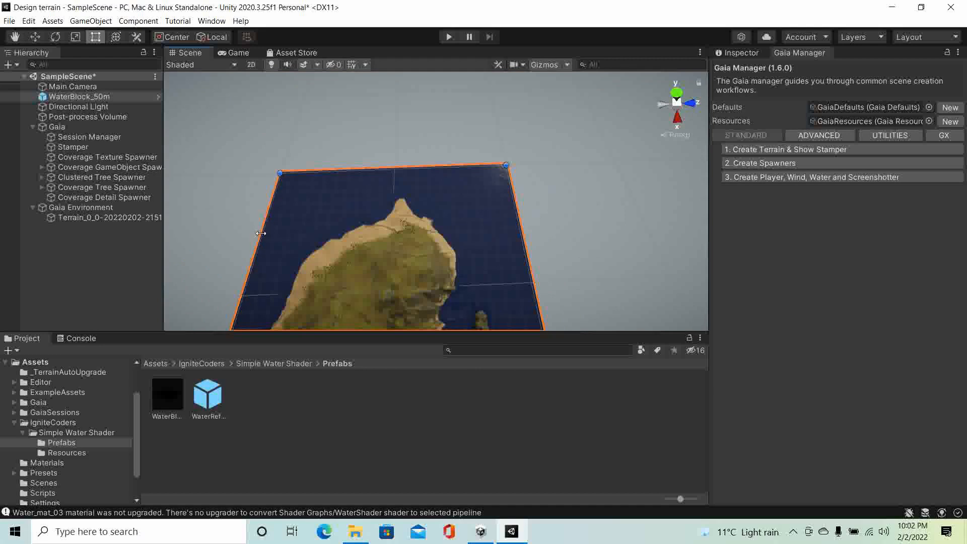
Raise the water block with the Move tool to flood the low sandy ground between the two hills.
left_click(35, 37)
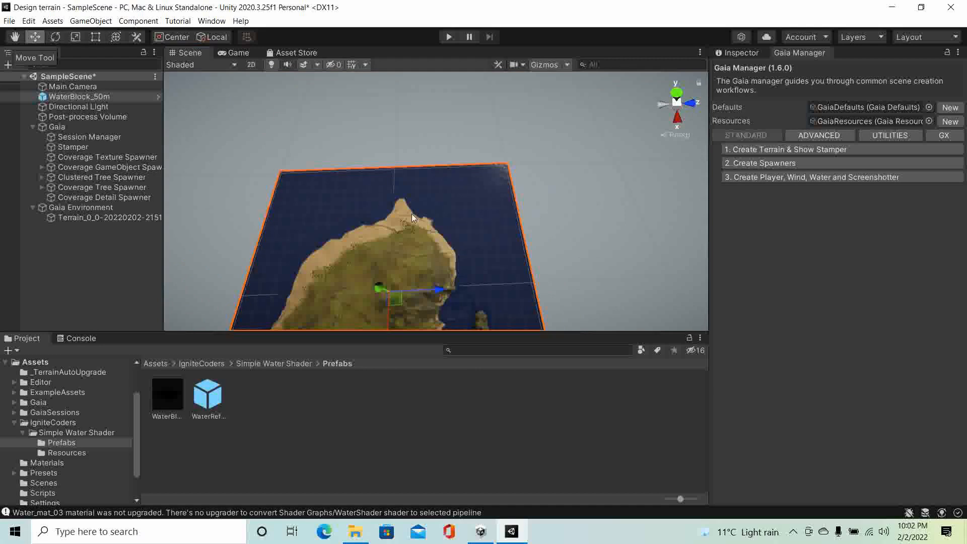
scroll(413, 214, "down", 3)
right_click_drag(651, 278, 615, 176)
middle_click_drag(607, 194, 593, 103)
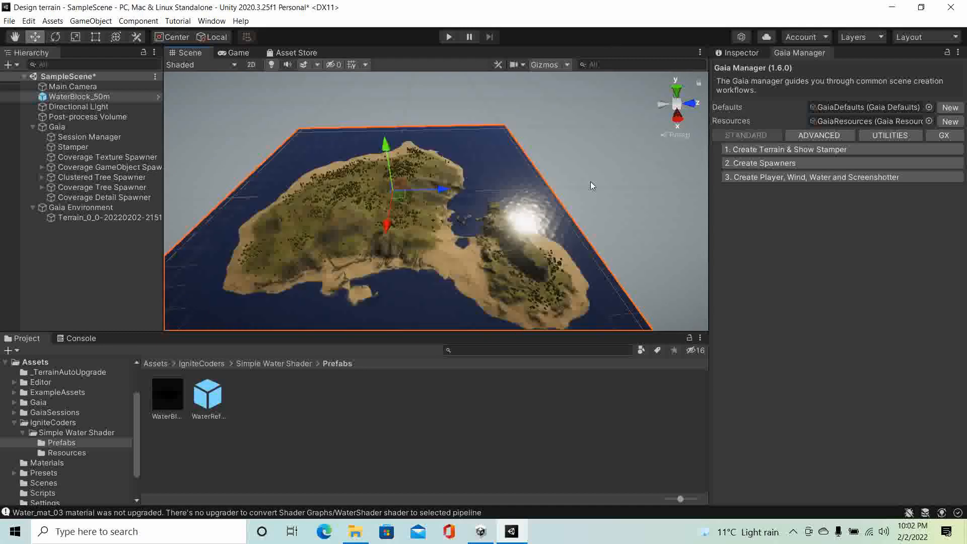
scroll(522, 241, "up", 5)
middle_click_drag(516, 241, 499, 207)
right_click_drag(490, 303, 476, 255)
middle_click_drag(475, 256, 467, 232)
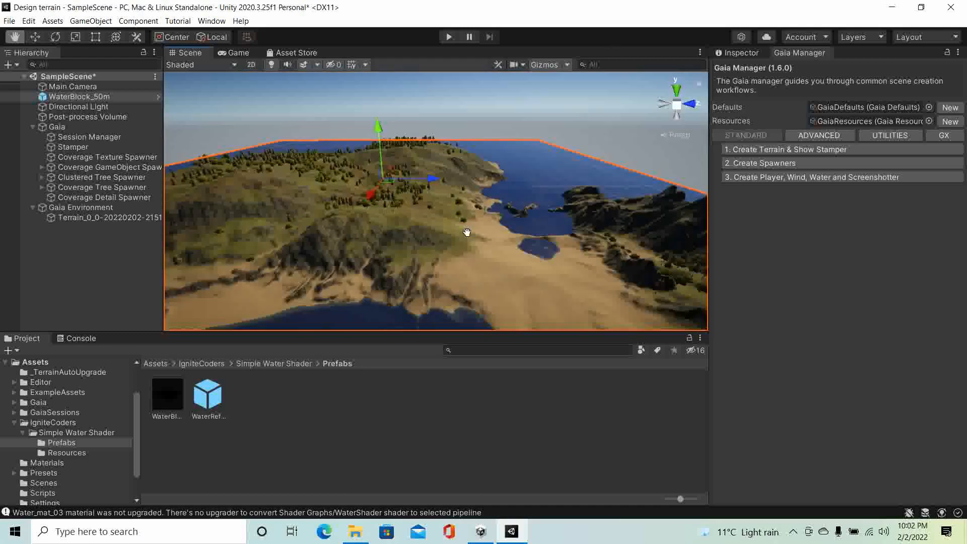
left_click_drag(379, 125, 377, 121)
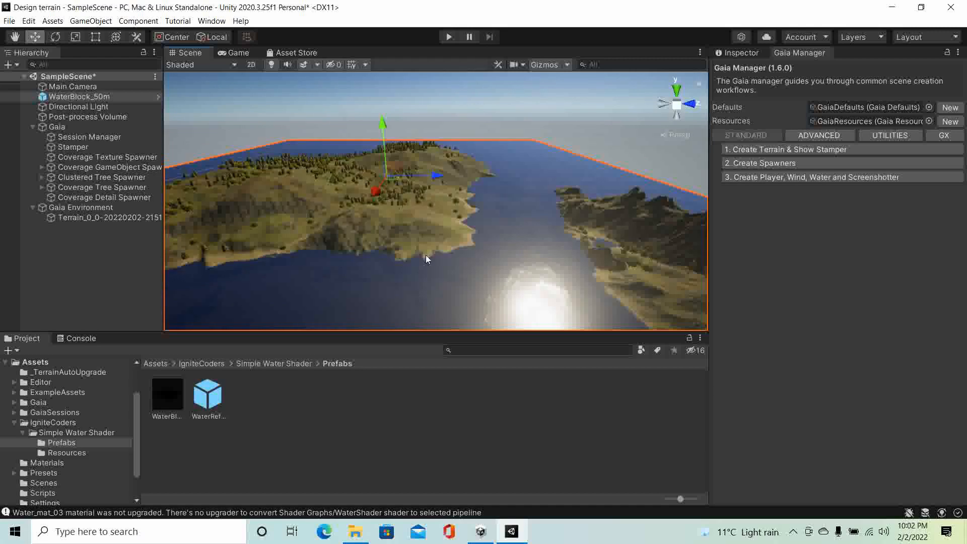
Extend the water block's front edge with the Rect tool to cover the exposed strip of sand at the terrain border.
scroll(425, 255, "down", 5)
middle_click_drag(416, 241, 485, 221)
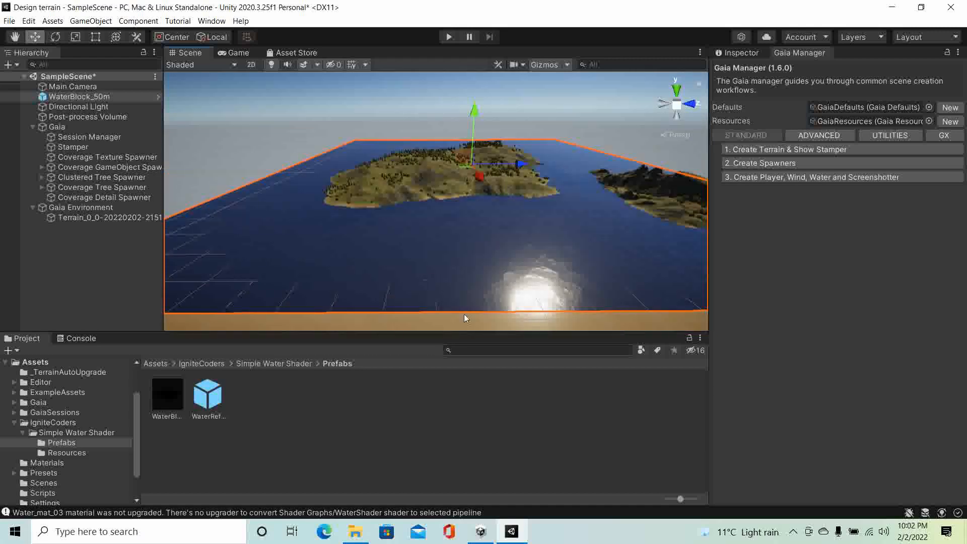
scroll(464, 314, "down", 3)
right_click_drag(530, 249, 497, 160)
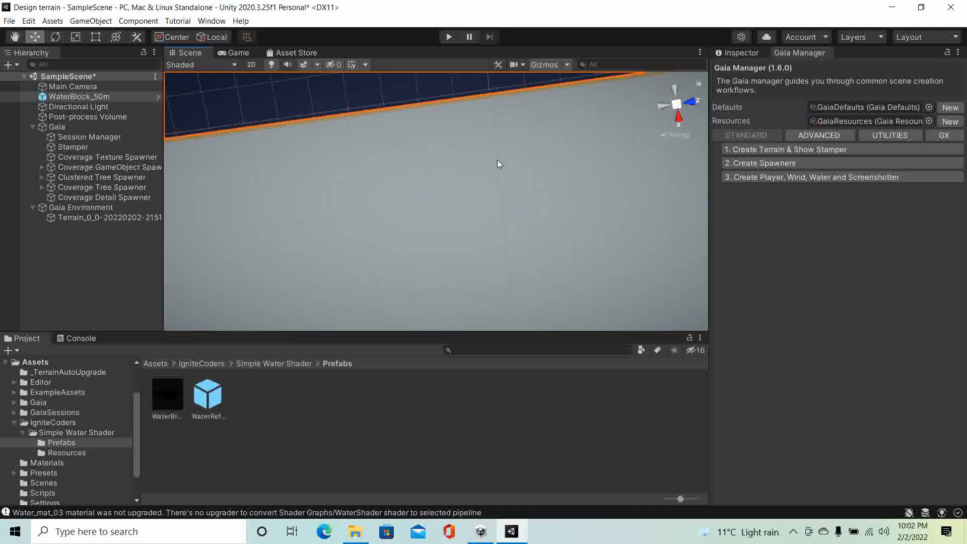
right_click_drag(422, 123, 433, 194)
key("t")
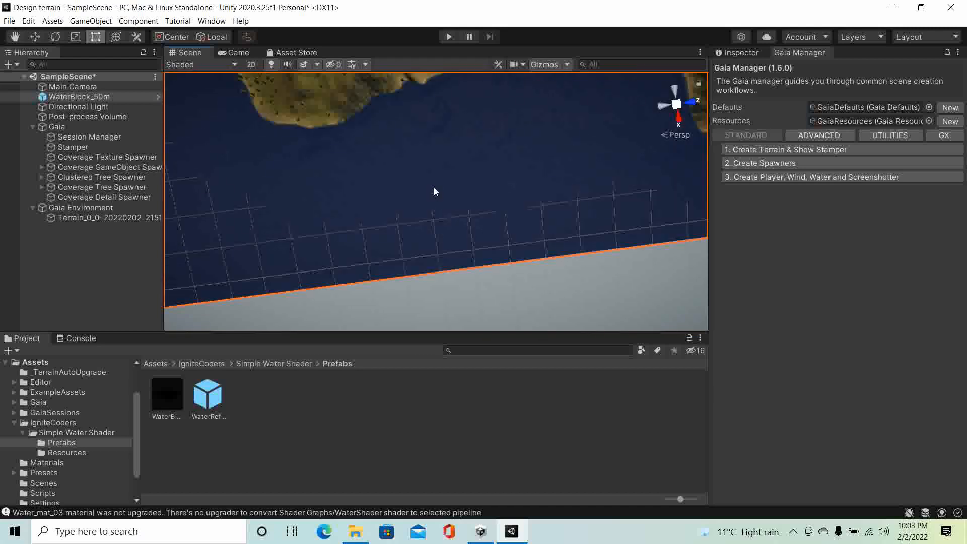
scroll(430, 194, "down", 4)
left_click_drag(435, 237, 435, 239)
Inspect the island's vegetation, shoreline and water surface from above and close to the water level.
scroll(455, 179, "up", 2)
right_click_drag(456, 179, 474, 108)
scroll(483, 174, "down", 2)
middle_click_drag(483, 175, 468, 160)
scroll(467, 158, "up", 5)
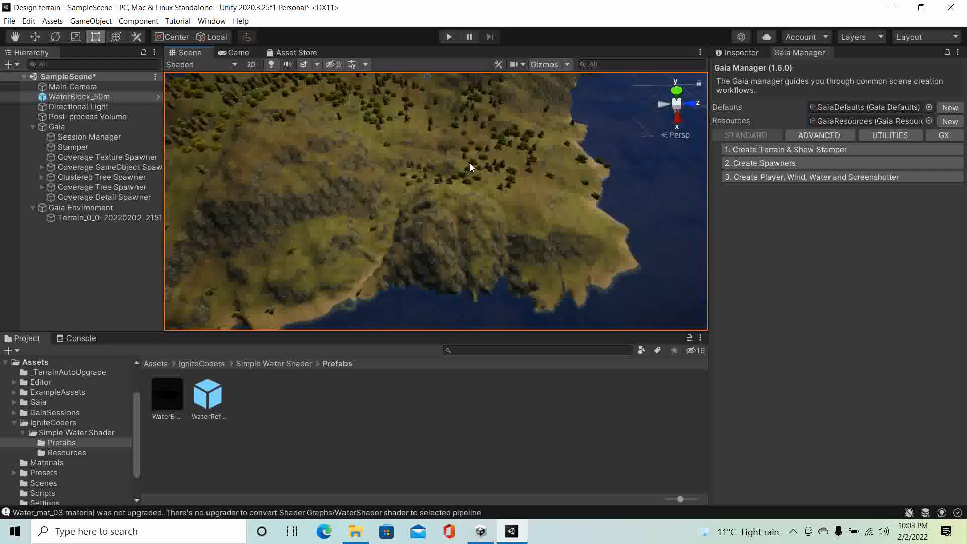
right_click_drag(469, 163, 489, 141)
middle_click_drag(490, 141, 490, 219)
scroll(489, 218, "up", 5)
right_click_drag(488, 215, 606, 164)
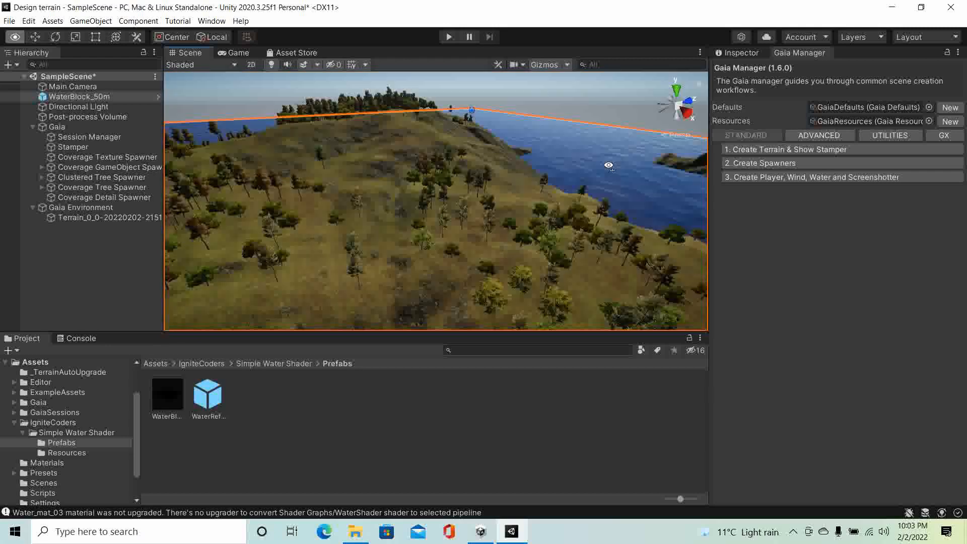
middle_click_drag(606, 164, 521, 232)
right_click_drag(497, 242, 605, 206)
scroll(520, 231, "up", 3)
scroll(518, 231, "up", 5)
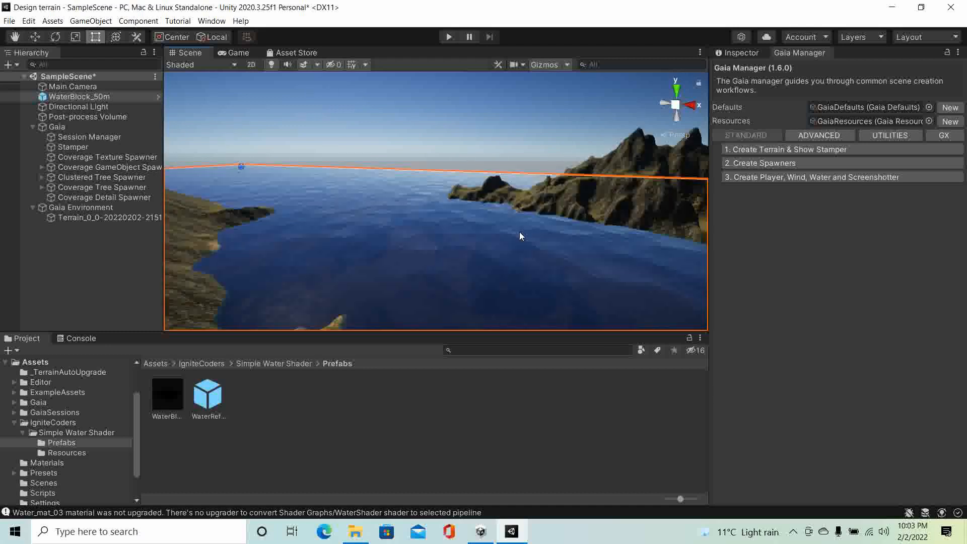
scroll(325, 256, "down", 3)
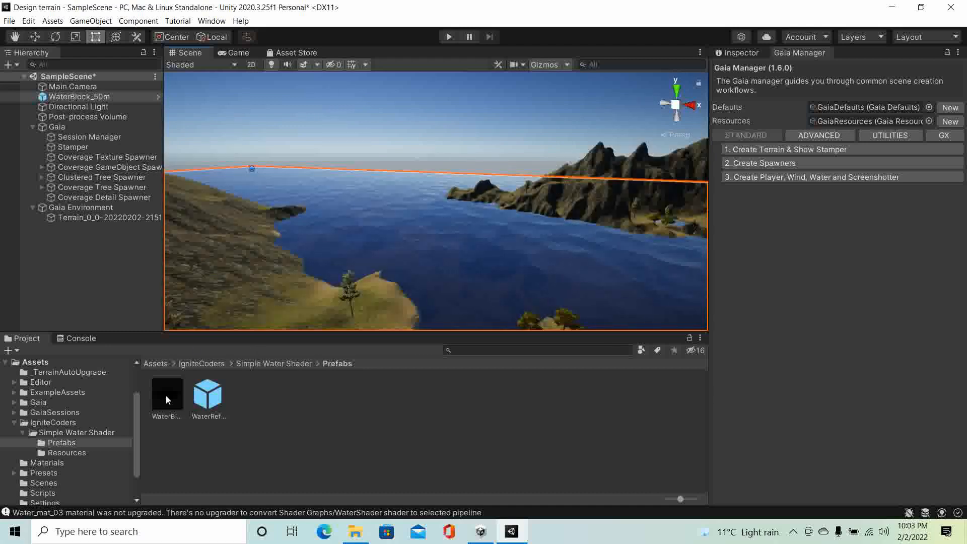
Apply the second water material from Simple Water Shader's Resources folder to the water block.
left_click(241, 365)
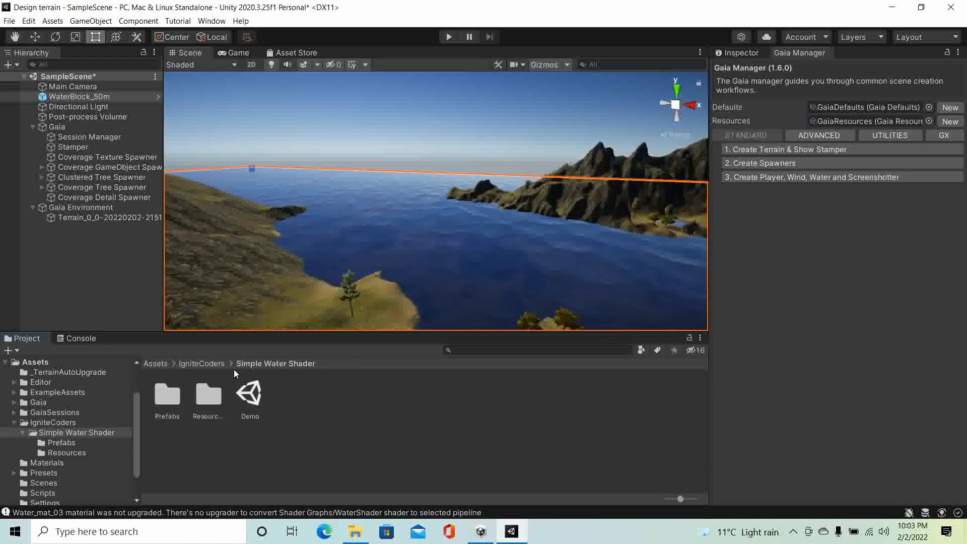
double_click(205, 399)
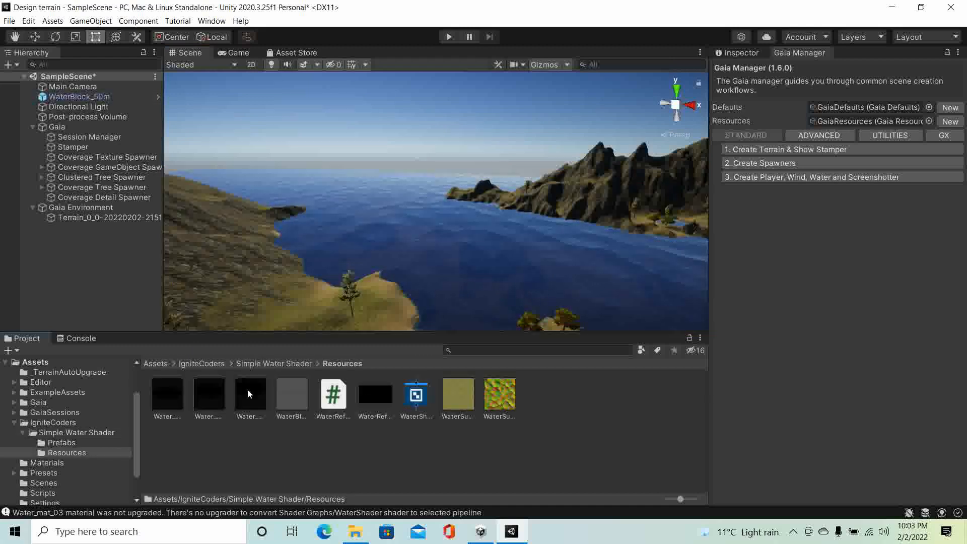
left_click_drag(211, 397, 394, 254)
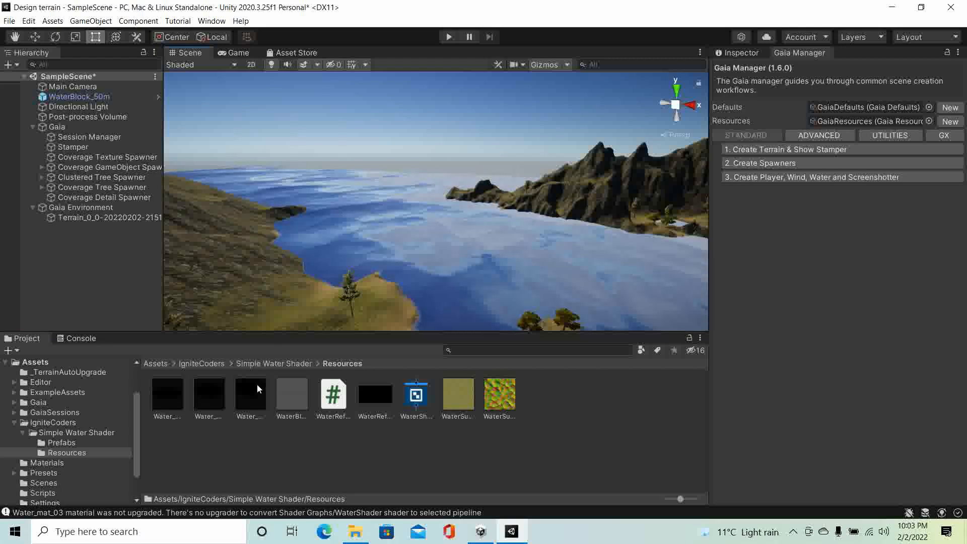
Examine the new water material around the island from several angles and distances.
middle_click_drag(353, 257, 273, 252)
right_click_drag(412, 257, 254, 249)
scroll(258, 248, "down", 4)
middle_click_drag(263, 246, 290, 264)
scroll(330, 250, "down", 3)
scroll(290, 265, "up", 6)
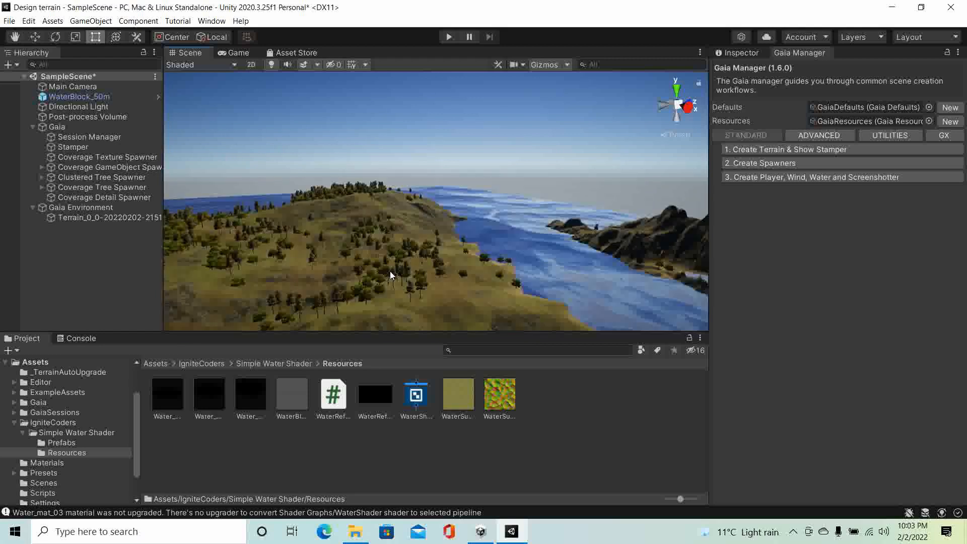
middle_click_drag(362, 263, 403, 250)
scroll(434, 259, "down", 3)
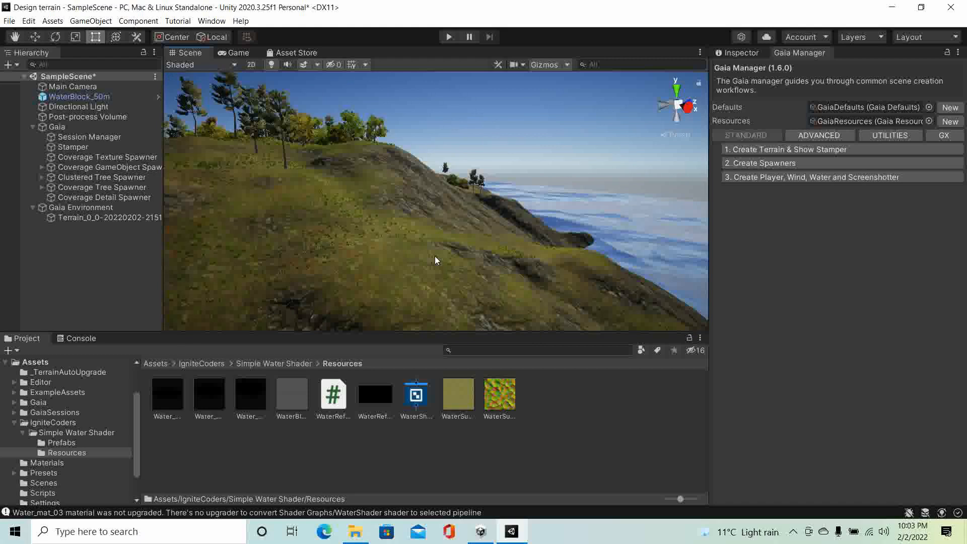
right_click_drag(434, 259, 609, 267)
scroll(434, 249, "down", 6)
scroll(415, 242, "down", 2)
middle_click_drag(387, 244, 391, 225)
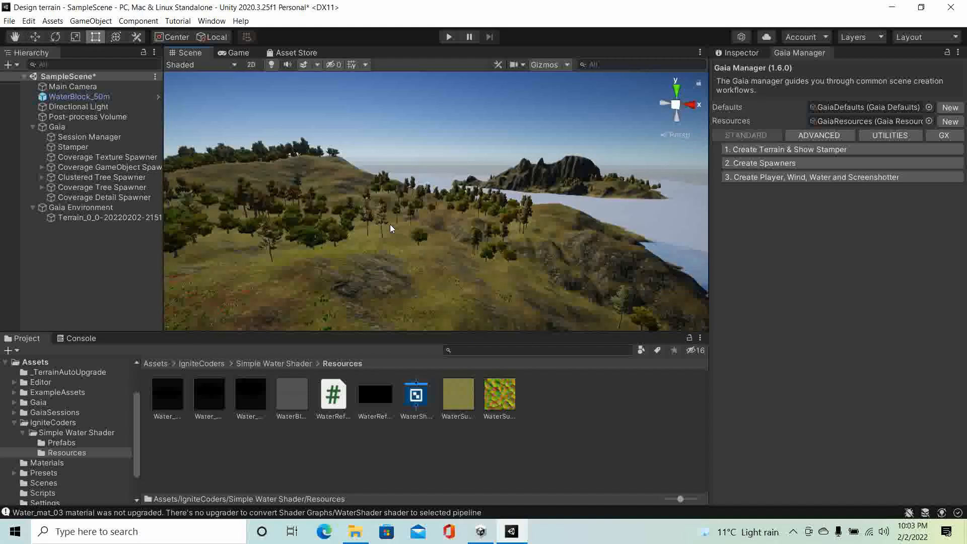
Import the 8K Skybox Pack Free package from My Assets in the Package Manager, closing the manager when done.
left_click(215, 22)
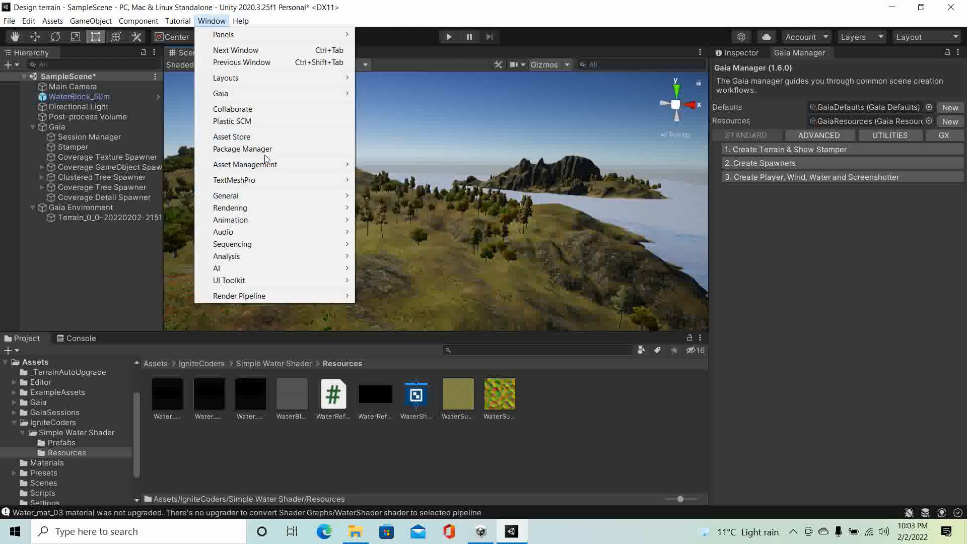
left_click(251, 149)
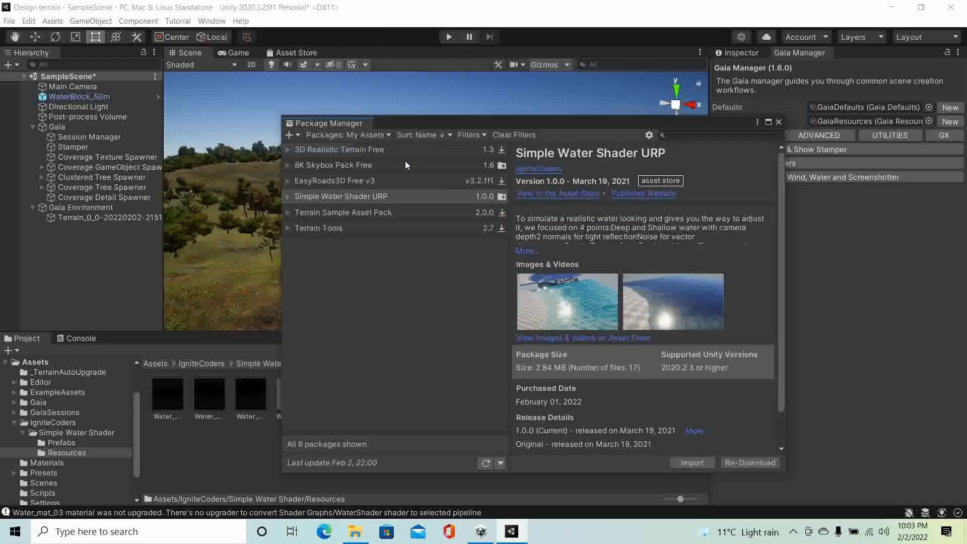
left_click(375, 165)
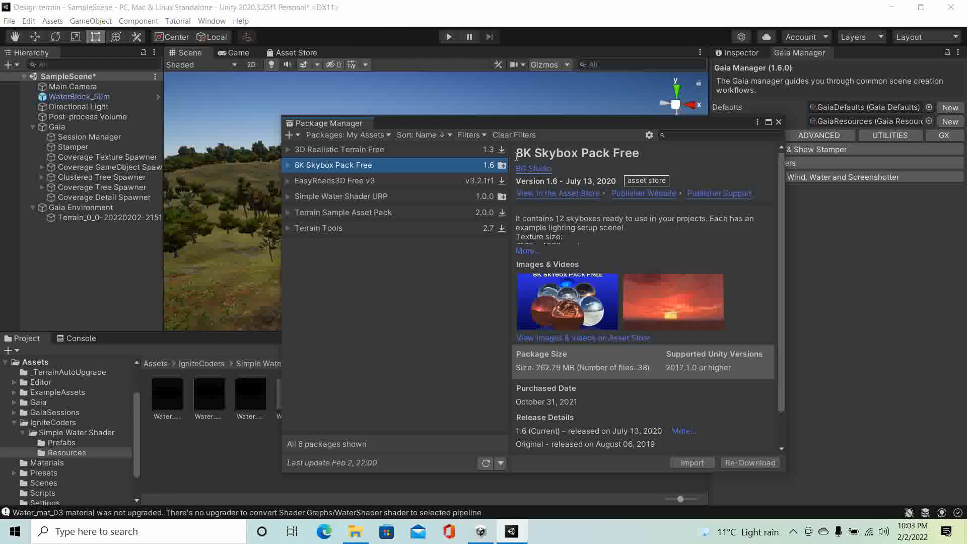
left_click(628, 152)
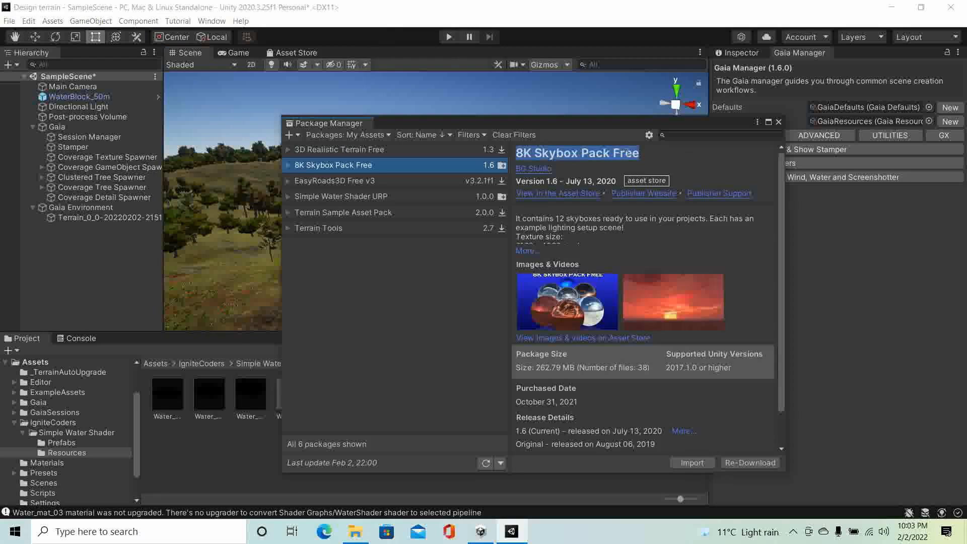
left_click(690, 463)
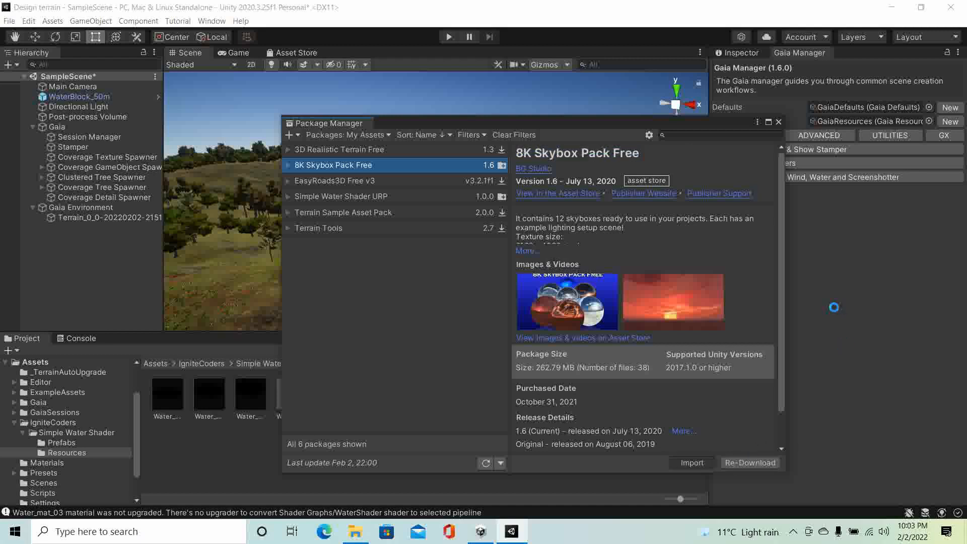
left_click(914, 415)
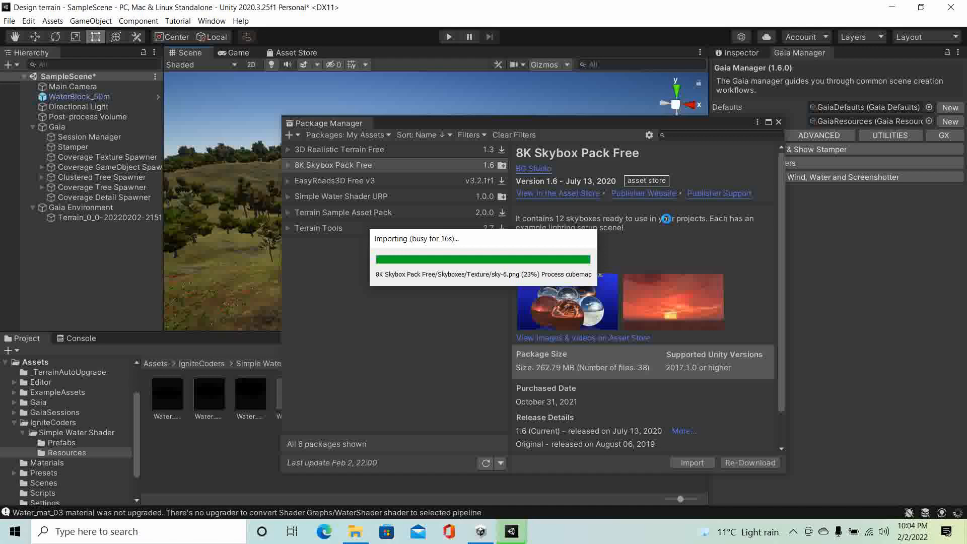
left_click(778, 124)
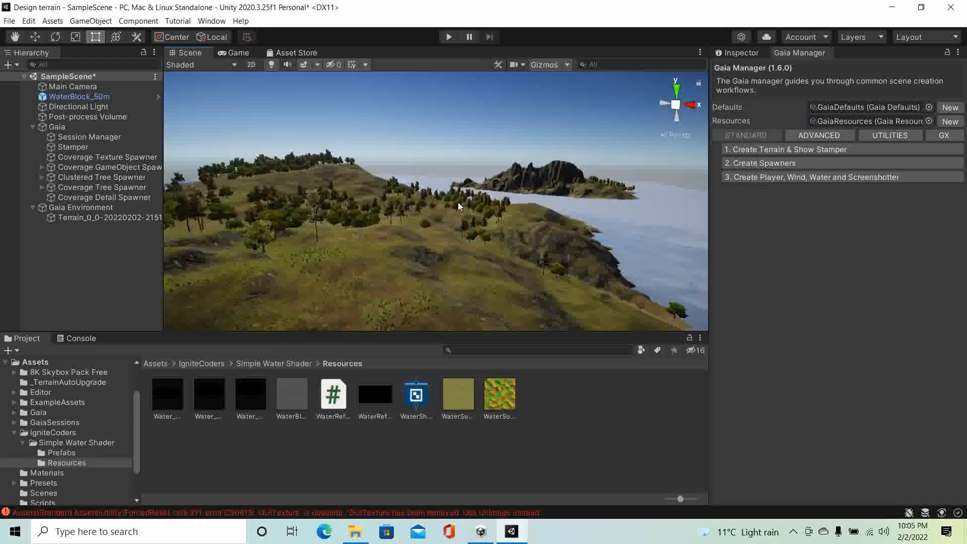
Upgrade the project's materials to Universal Render Pipeline materials and confirm the upgrade.
left_click(28, 21)
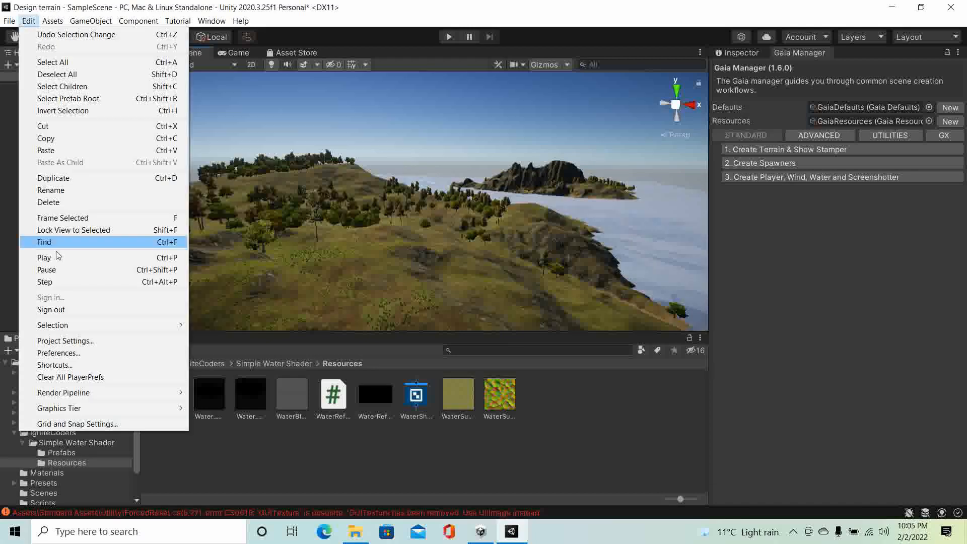
mouse_move(100, 392)
mouse_move(232, 409)
left_click(361, 407)
left_click(515, 289)
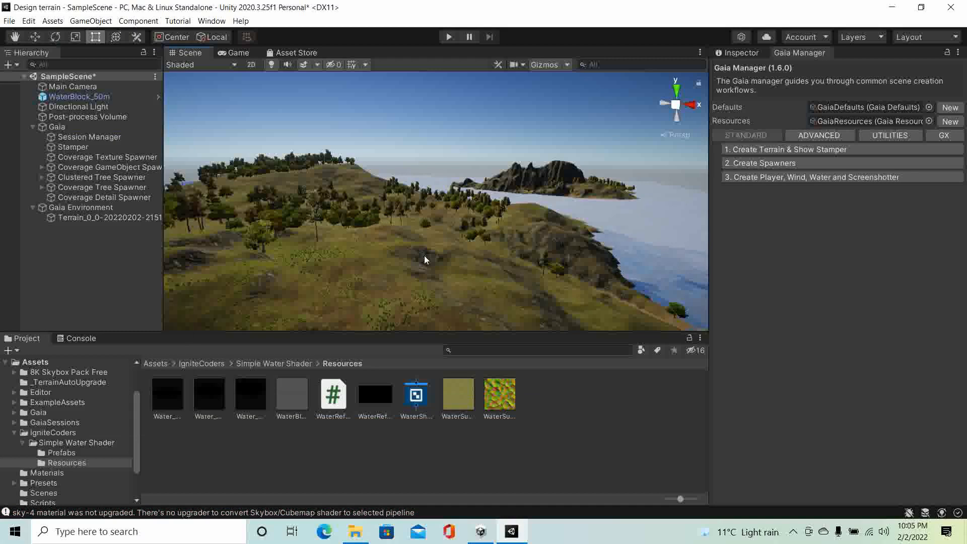
Apply the sky-7 material from 8K Skybox Pack Free's Skyboxes/Material folder to the scene's sky.
scroll(414, 245, "down", 2)
middle_click_drag(412, 242, 432, 231)
scroll(433, 235, "up", 1)
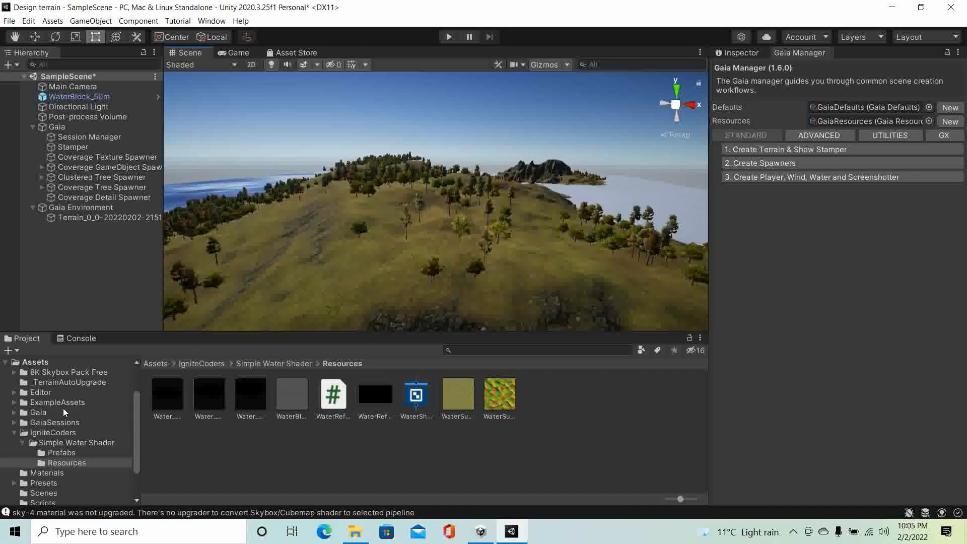
left_click(60, 373)
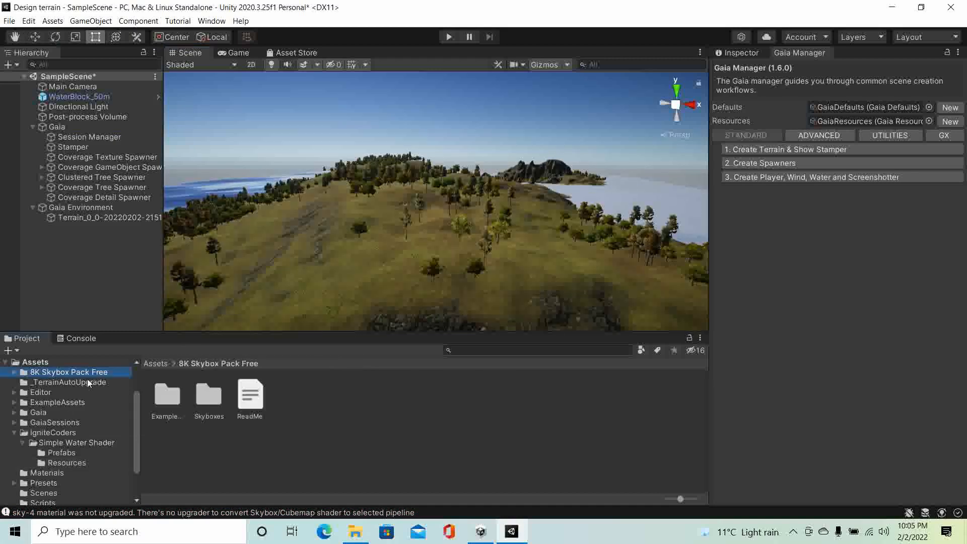
double_click(206, 395)
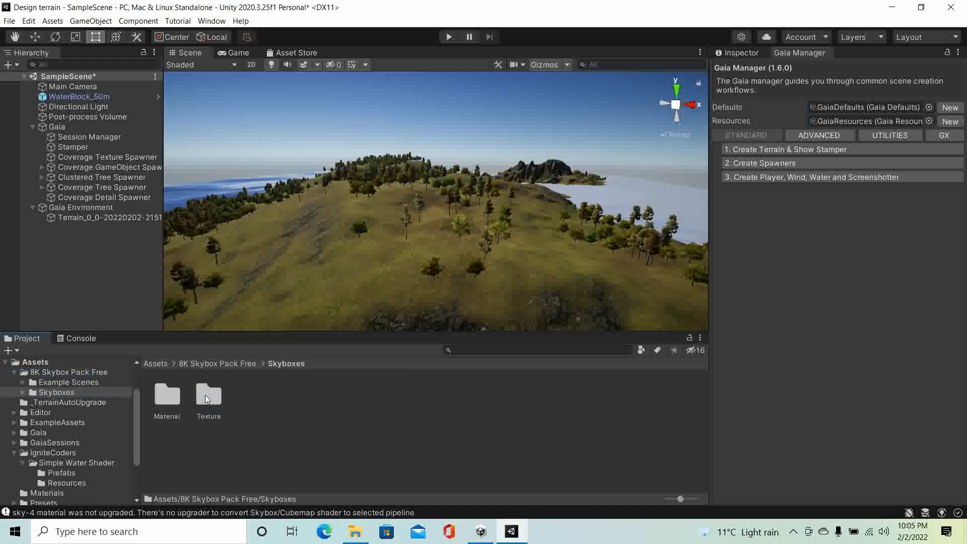
double_click(172, 401)
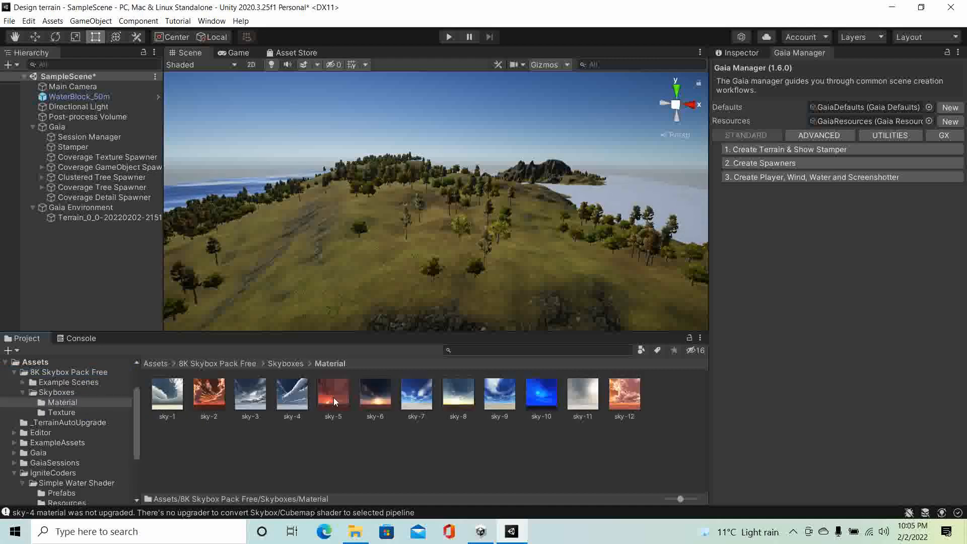
left_click_drag(412, 398, 418, 169)
left_click_drag(418, 135, 424, 143)
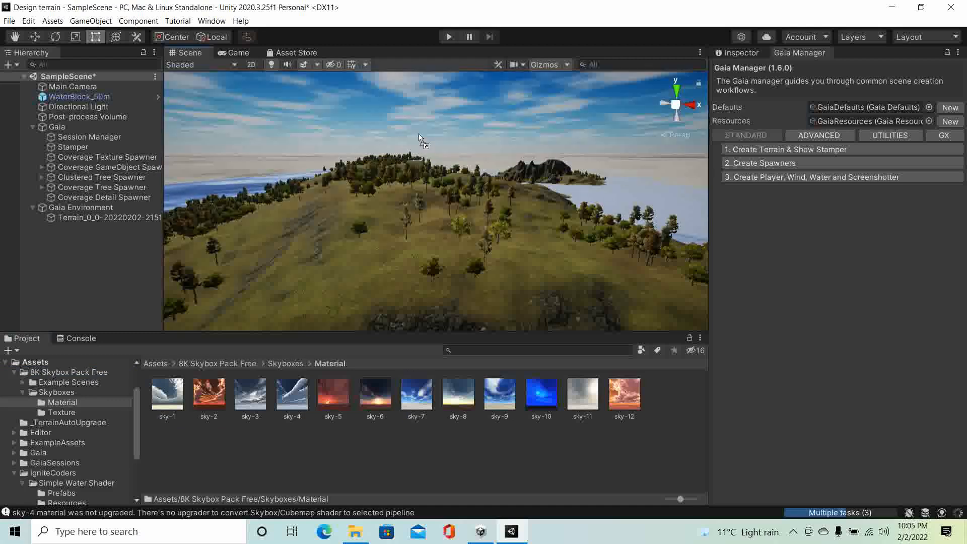
Try the sky-8 material on the scene's sky, replacing it with sky-9.
middle_click_drag(436, 219, 411, 252)
left_click_drag(457, 395, 423, 165)
right_click_drag(440, 226, 448, 208)
key("w")
left_click_drag(513, 399, 479, 123)
scroll(388, 237, "up", 3)
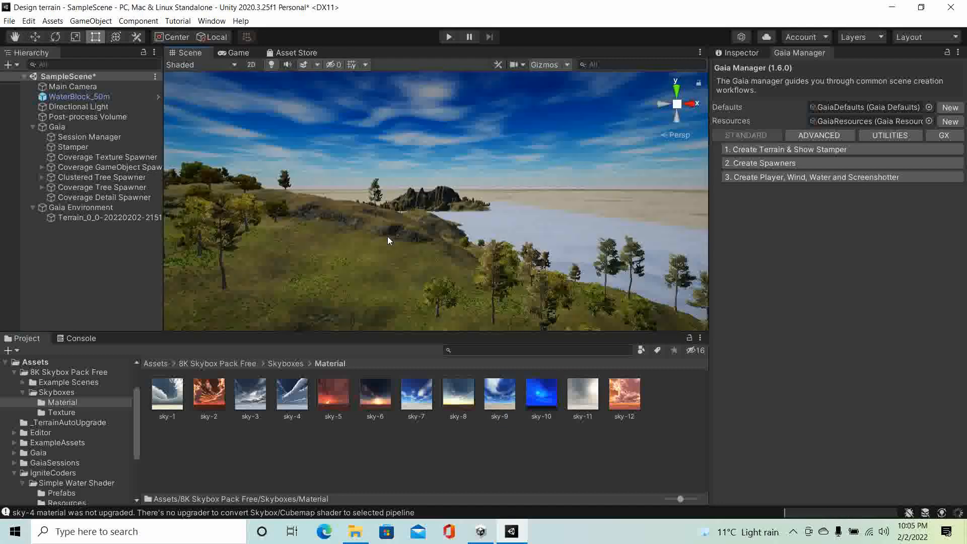
Examine the new sky above the wooded hills, looking down on the terrain and along the horizon.
right_click_drag(388, 237, 490, 341)
scroll(416, 257, "down", 5)
scroll(467, 244, "up", 3)
scroll(450, 245, "down", 5)
mouse_move(450, 245)
middle_mouse_down()
mouse_move(436, 250)
mouse_move(459, 262)
middle_mouse_up()
scroll(459, 261, "up", 6)
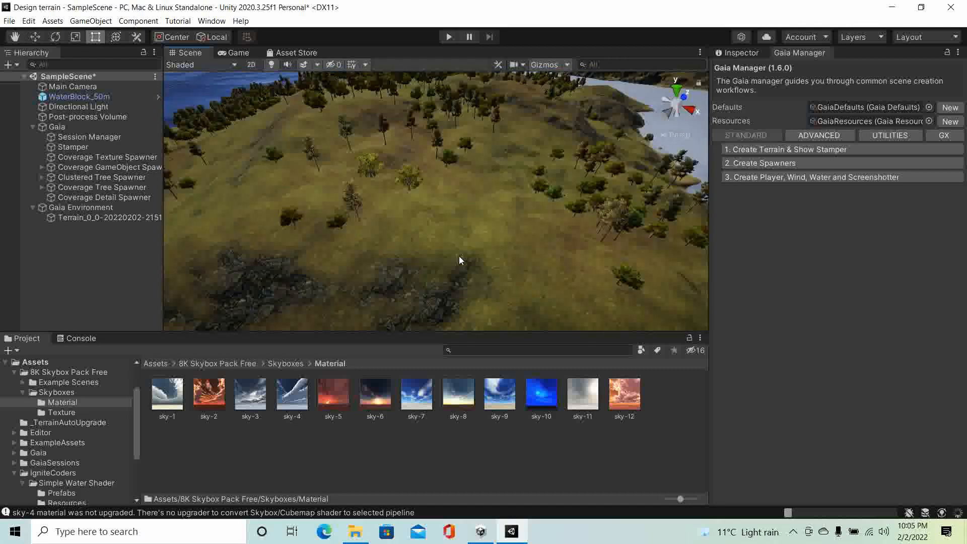
scroll(479, 245, "down", 4)
right_click_drag(500, 293, 532, 168)
scroll(533, 167, "up", 3)
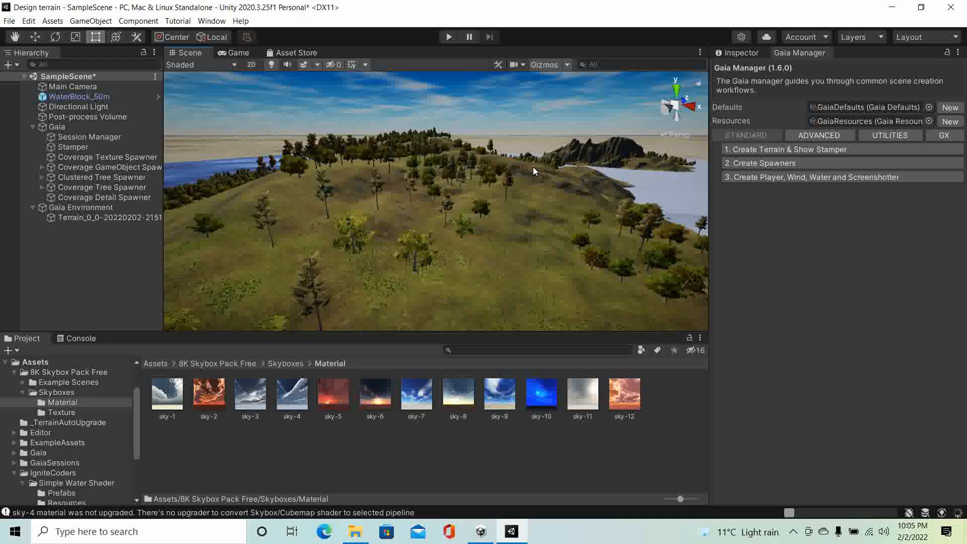
scroll(532, 167, "up", 3)
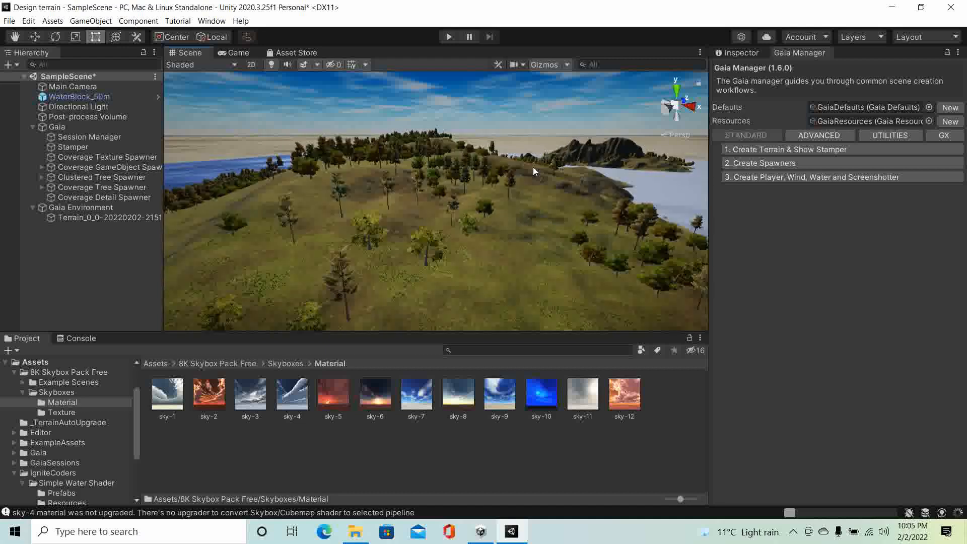
key("Left")
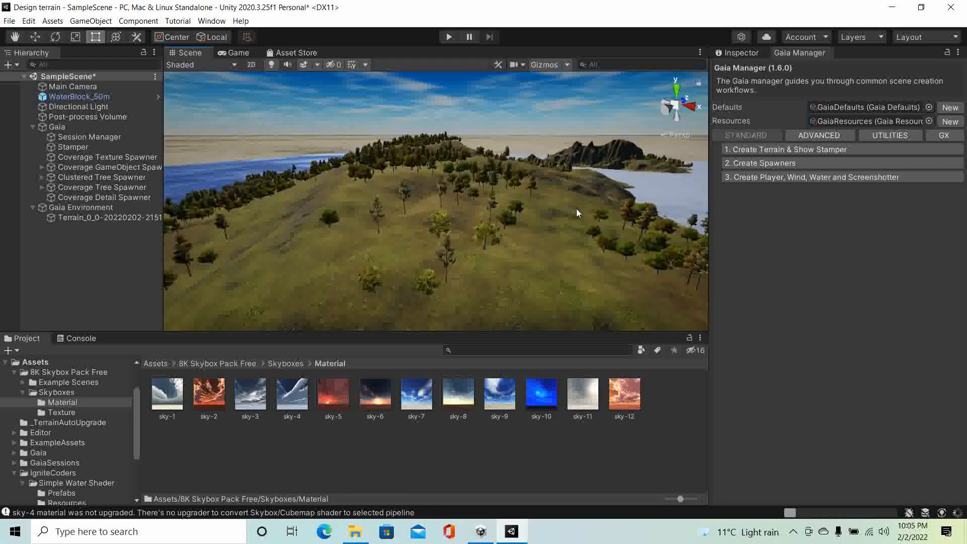
Inspect the shoreline, rocky slopes and tree clusters up close under the new sky, backing out to view the island.
middle_click_drag(525, 222, 628, 231)
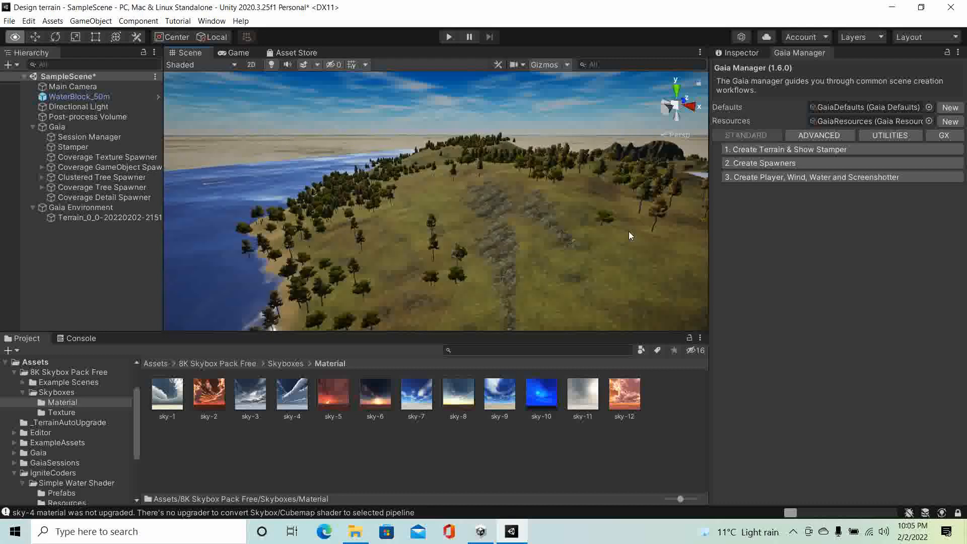
right_click_drag(628, 231, 729, 233)
middle_click_drag(700, 232, 609, 228)
scroll(608, 227, "up", 2)
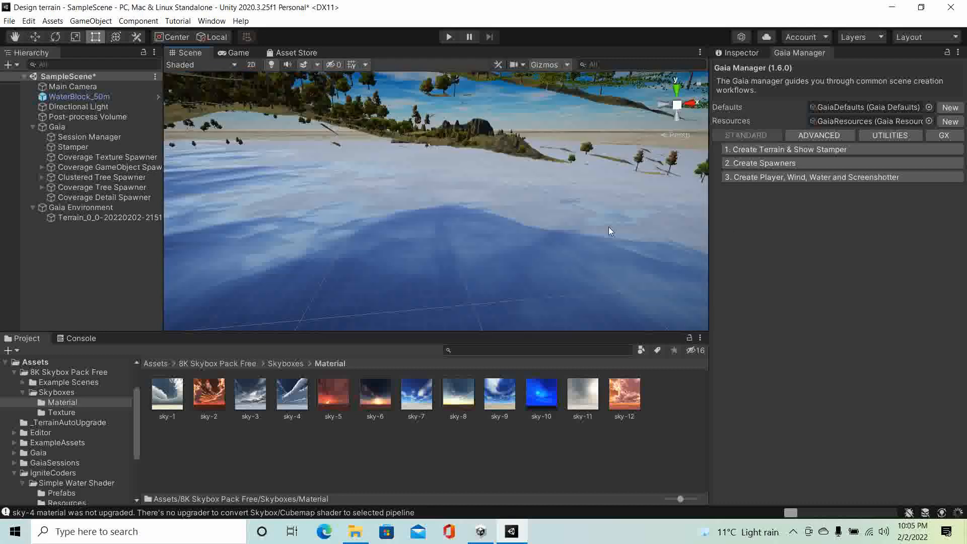
scroll(609, 227, "down", 1)
scroll(608, 227, "up", 1)
scroll(607, 227, "up", 3)
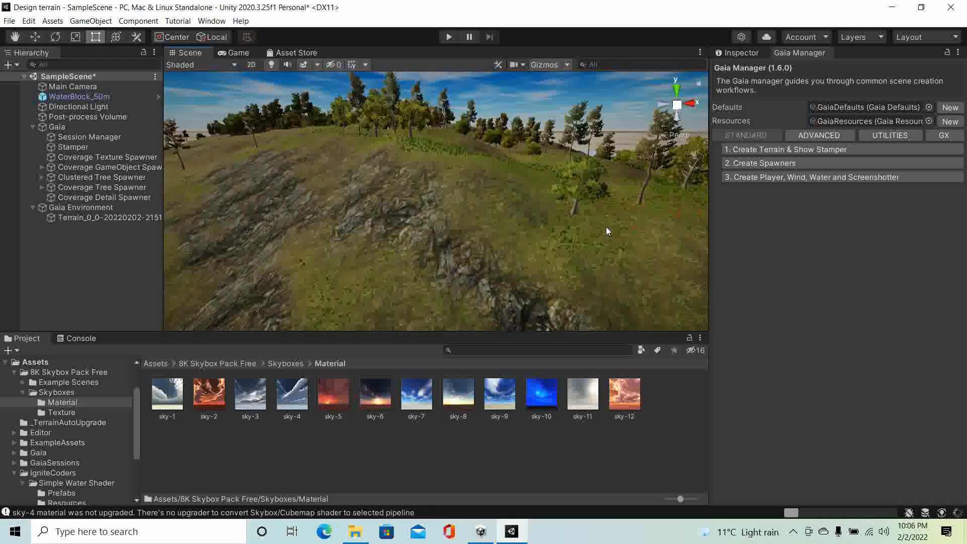
scroll(605, 227, "down", 4)
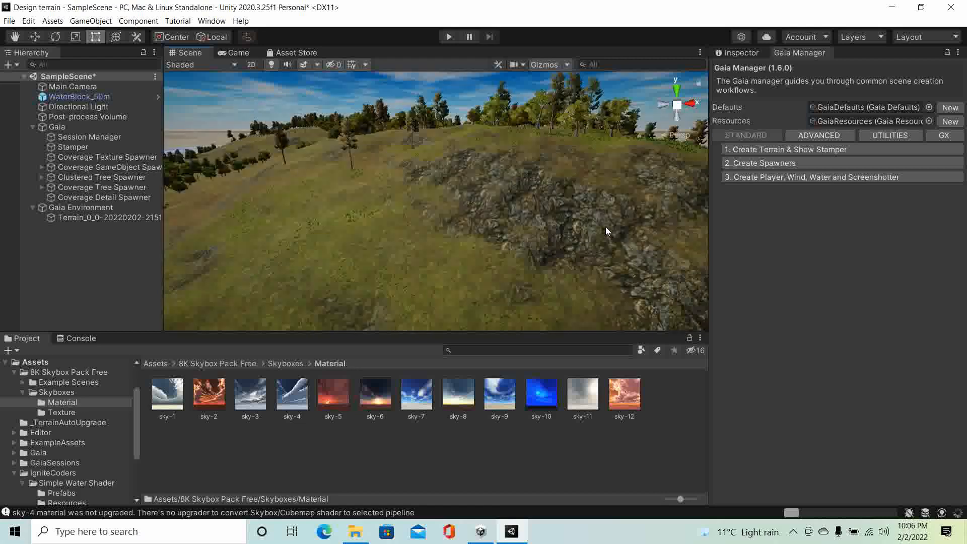
scroll(576, 242, "down", 3)
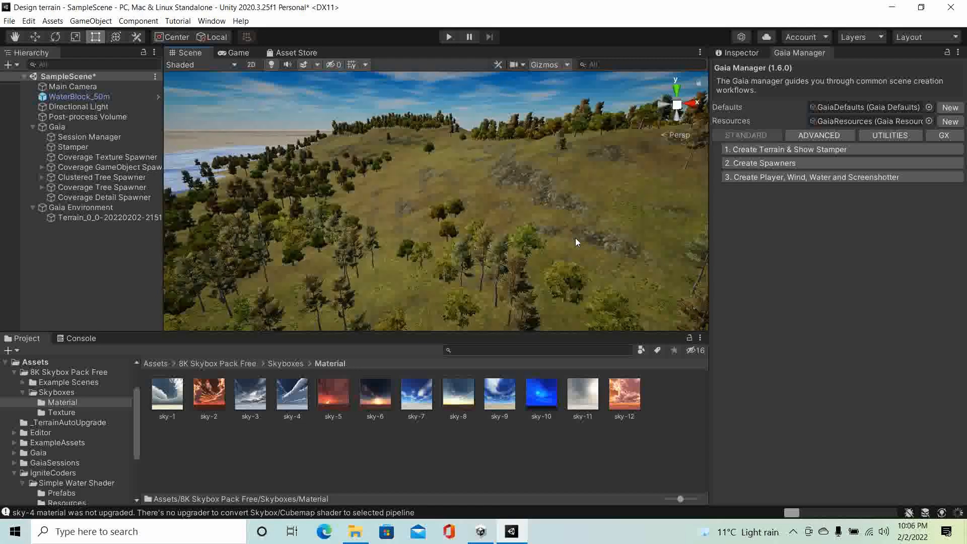
scroll(577, 242, "down", 3)
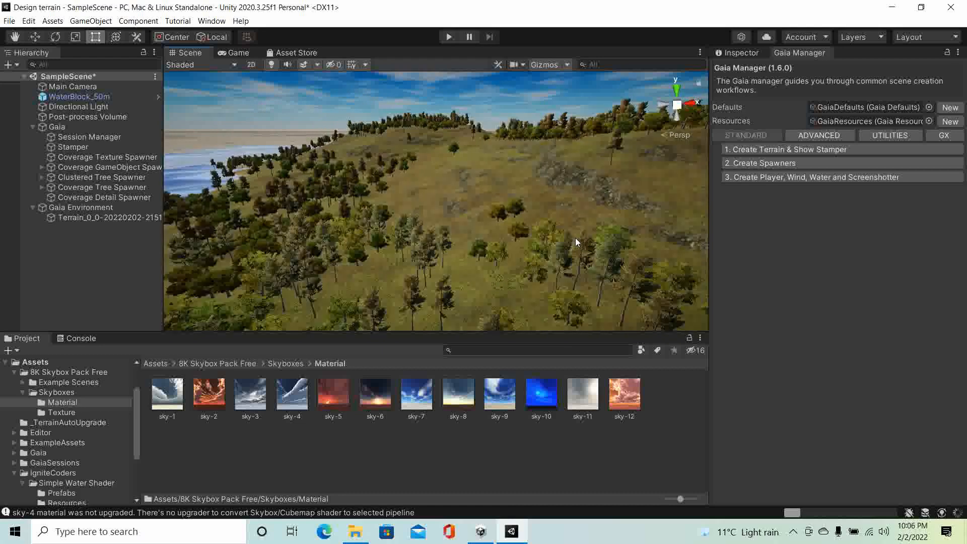
scroll(575, 238, "down", 4)
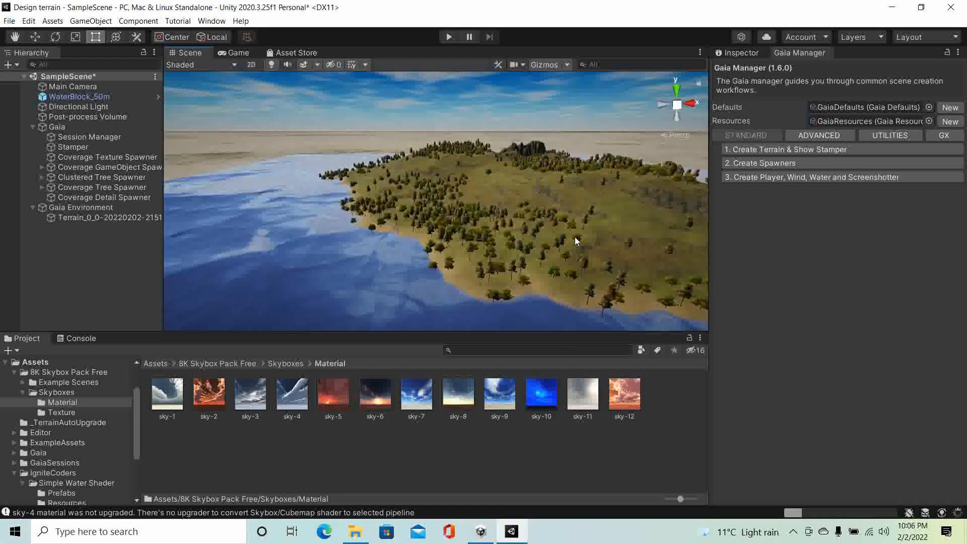
Examine the coast, the water reflections and the water block's outer edges from high above both islands.
scroll(575, 237, "down", 5)
scroll(509, 243, "up", 5)
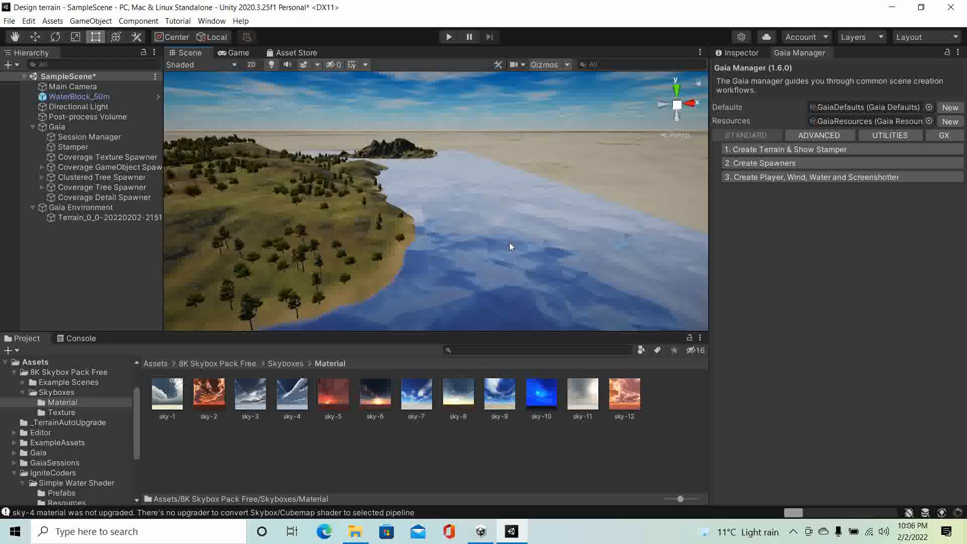
key("Left")
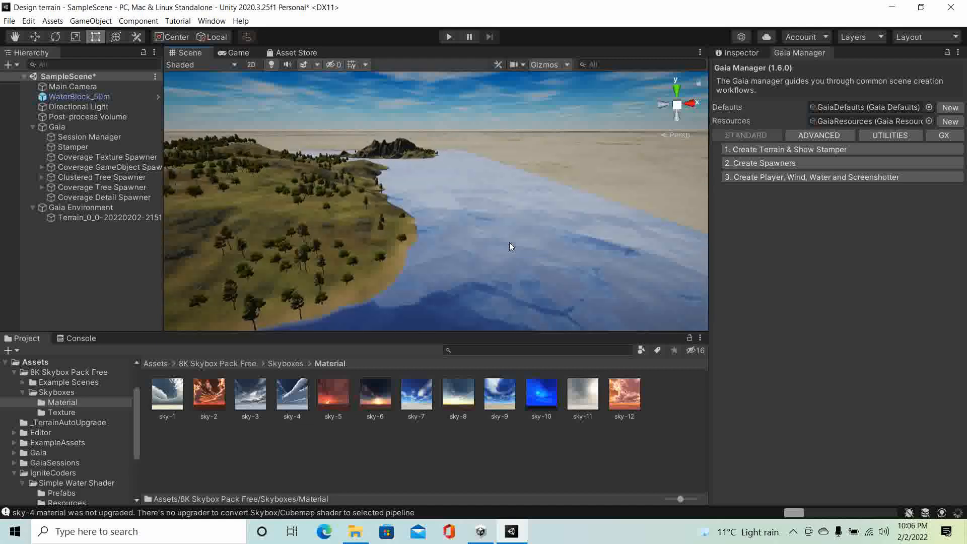
key("Left")
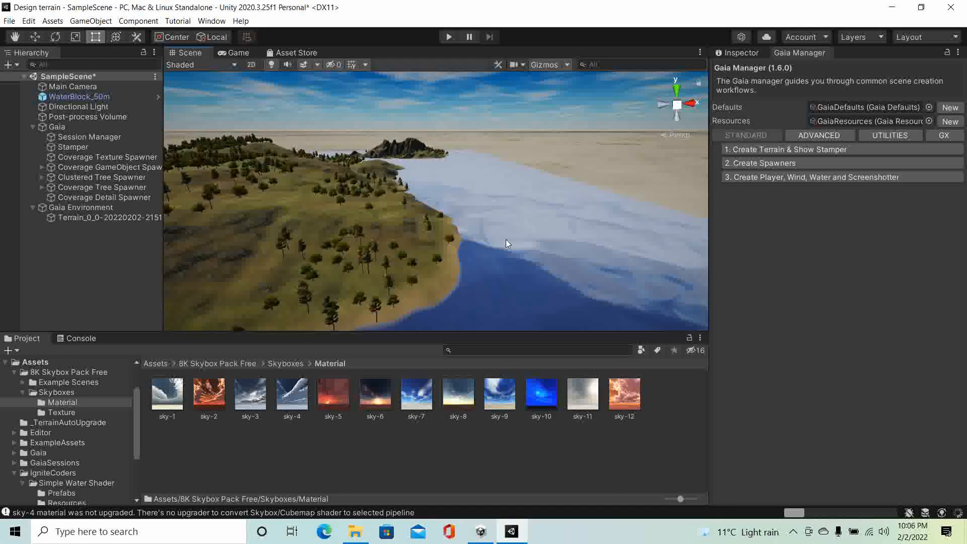
key("Up")
right_click_drag(505, 238, 498, 217)
middle_click_drag(497, 218, 509, 270)
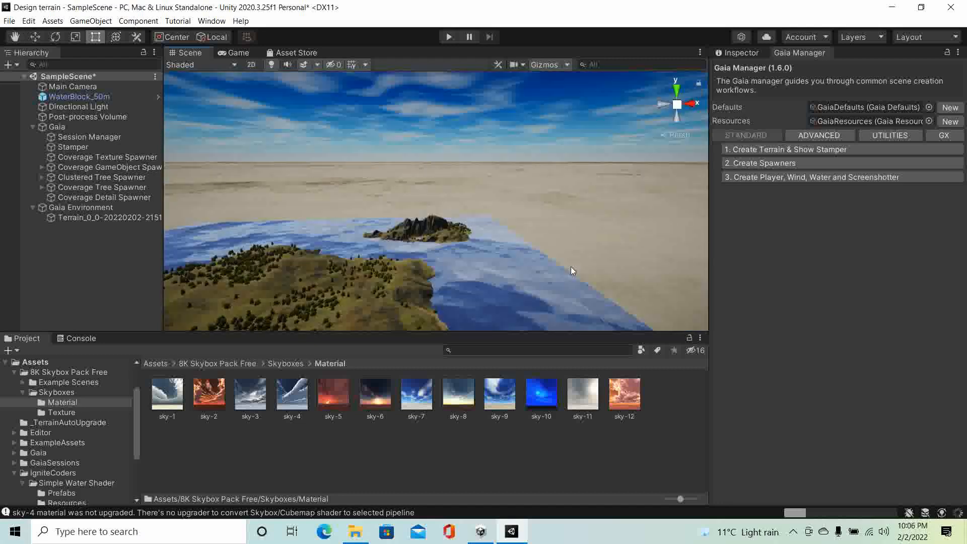
right_click_drag(527, 280, 385, 323)
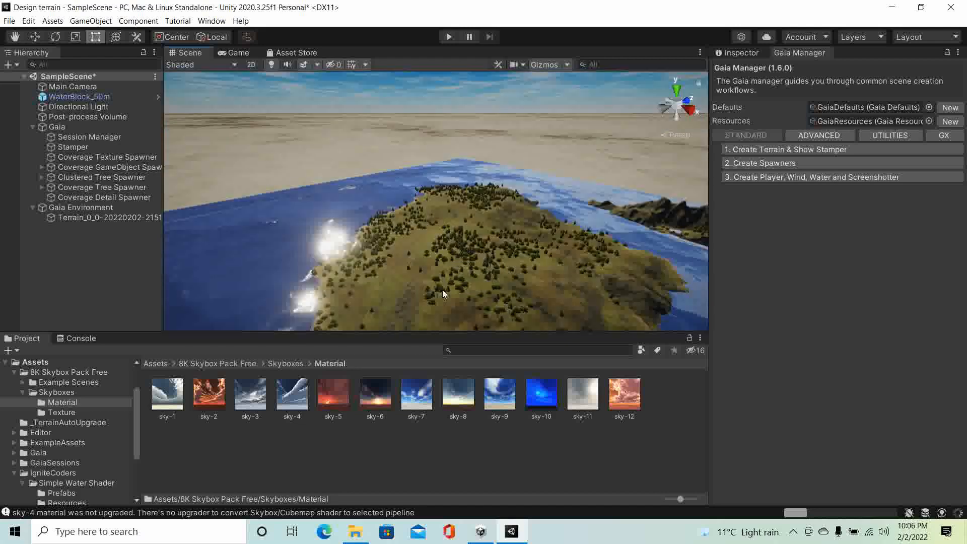
key("Right")
key("Right")
key("Right")
key("Right")
key("Right")
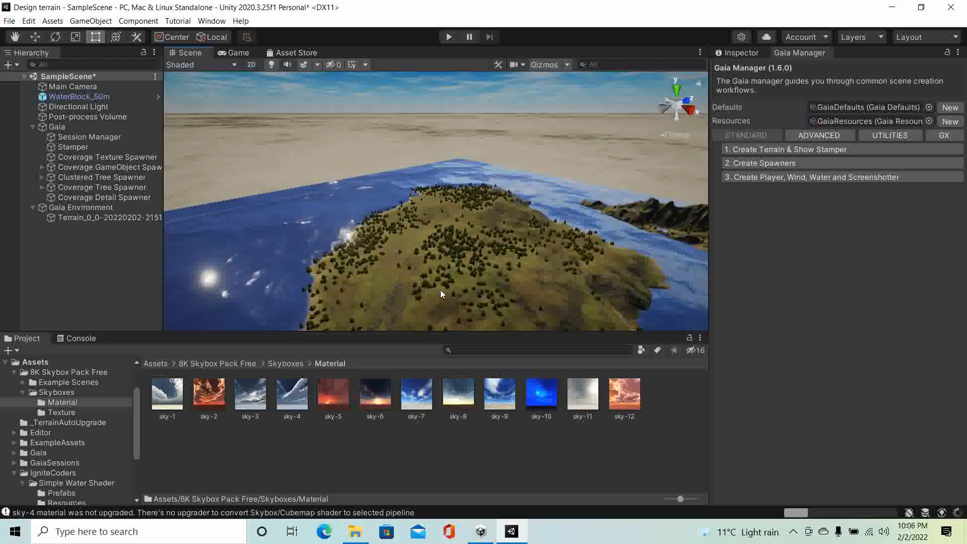
key("Right")
key("Right")
key("Right")
key("Right")
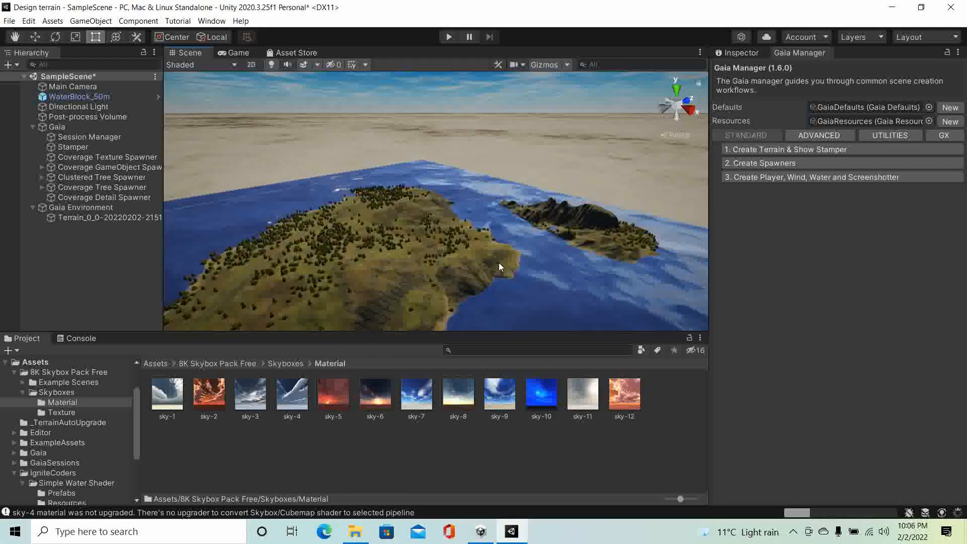
key("Right")
key("Right")
Inspect the rocky island's cliffs up close and view the islands against the sky from across the water.
scroll(500, 266, "up", 4)
middle_click_drag(501, 268, 516, 247)
right_click_drag(515, 247, 421, 240)
scroll(473, 222, "up", 4)
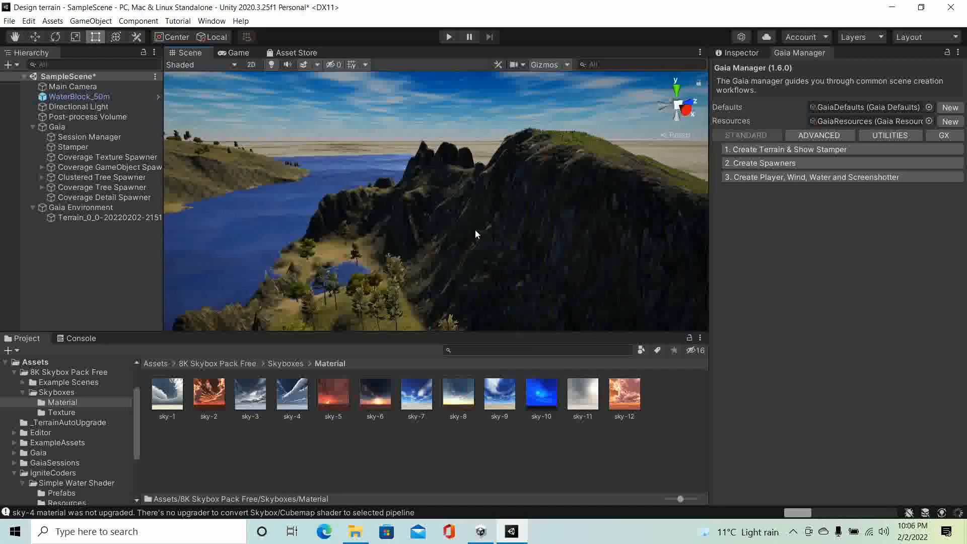
scroll(468, 241, "down", 2)
scroll(469, 242, "down", 3)
mouse_move(469, 242)
middle_mouse_down()
mouse_move(389, 251)
mouse_move(560, 260)
mouse_move(509, 239)
mouse_move(471, 244)
middle_mouse_up()
right_click_drag(470, 244, 495, 194)
middle_click_drag(491, 246, 541, 225)
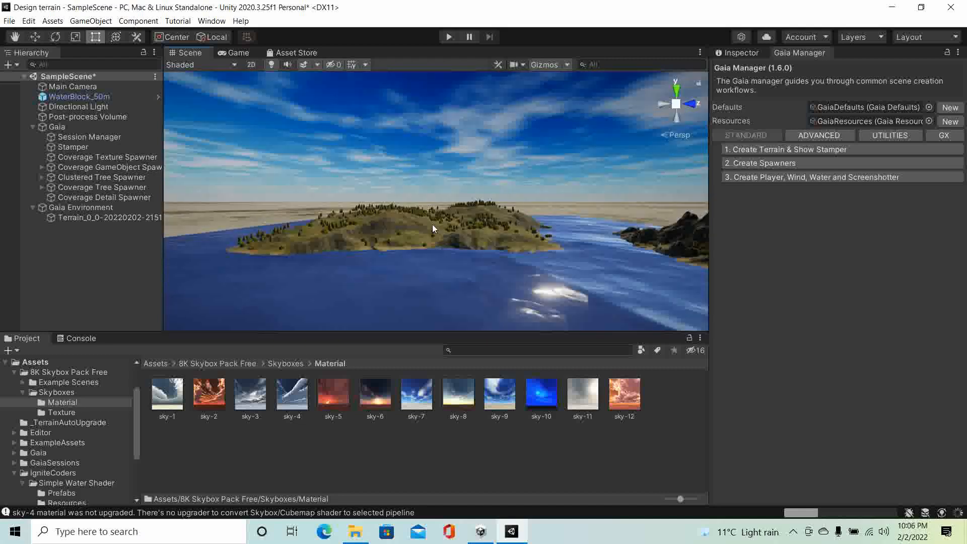